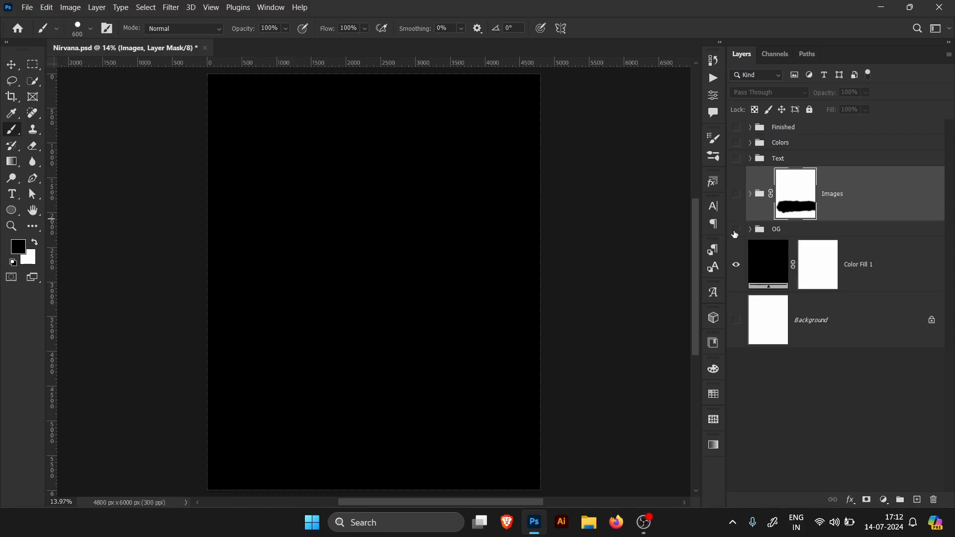
Show and expand the OG group to look through its original cutout layers, and collapse and hide it again.
{"action": "left_click", "coordinate": [736, 229]}
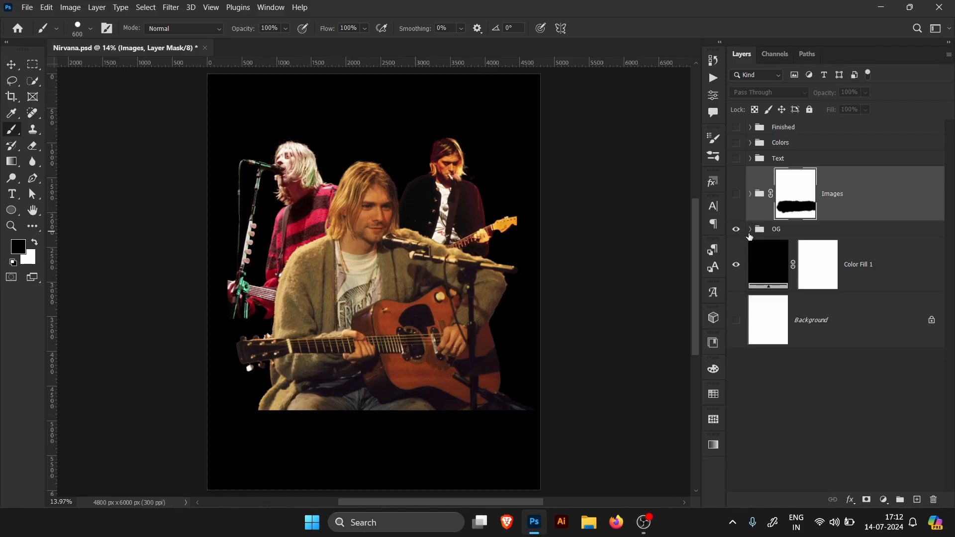
{"action": "left_click", "coordinate": [751, 229]}
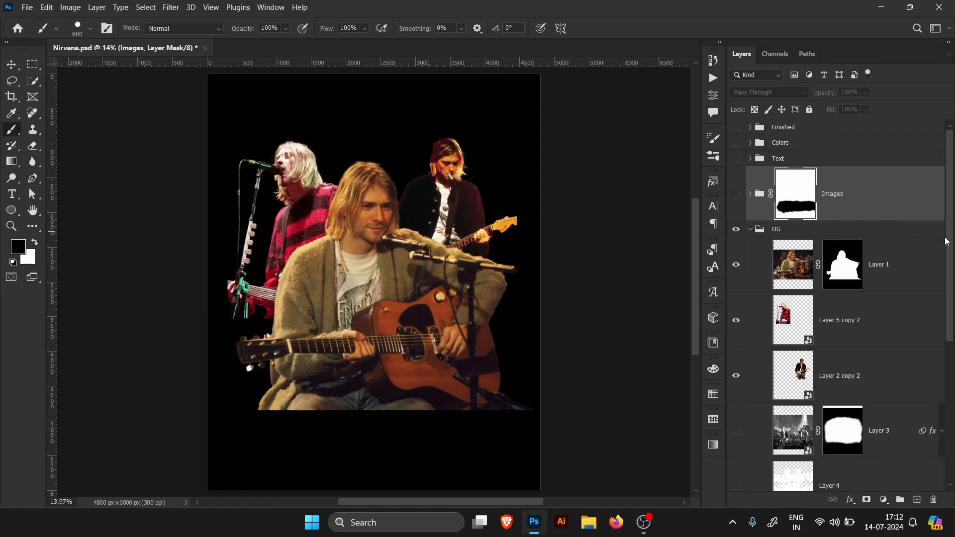
{"action": "scroll", "coordinate": [947, 241], "scroll_direction": "down", "scroll_amount": 1}
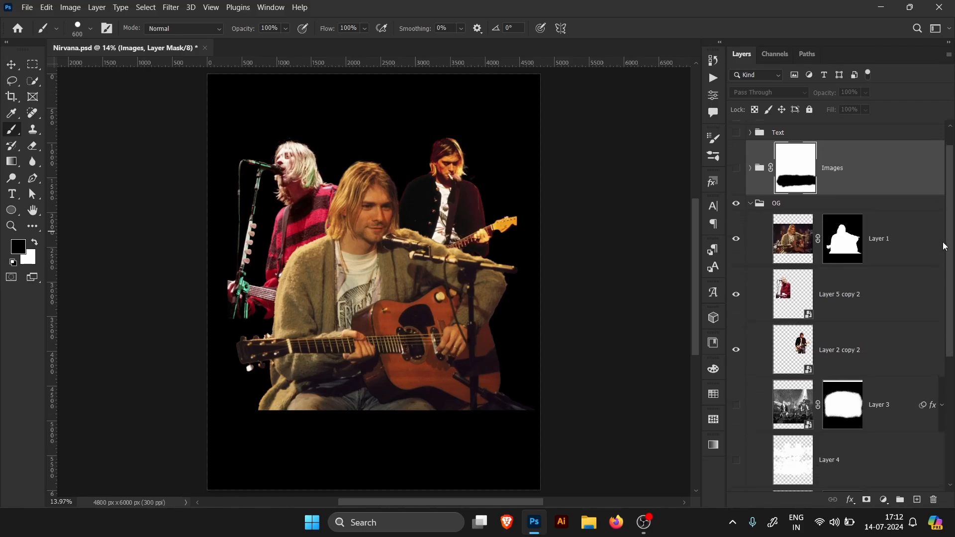
{"action": "scroll", "coordinate": [940, 247], "scroll_direction": "up", "scroll_amount": 1}
{"action": "left_click", "coordinate": [742, 230]}
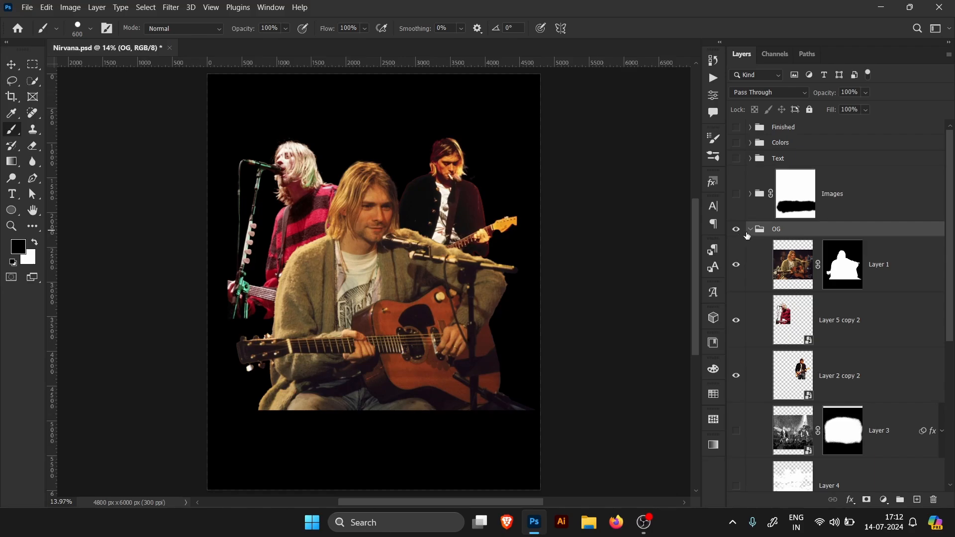
{"action": "left_click", "coordinate": [751, 230]}
{"action": "left_click", "coordinate": [737, 229]}
Preview the Finished group with and without the black Color Fill 1 background, and hide the group again.
{"action": "left_click", "coordinate": [737, 128]}
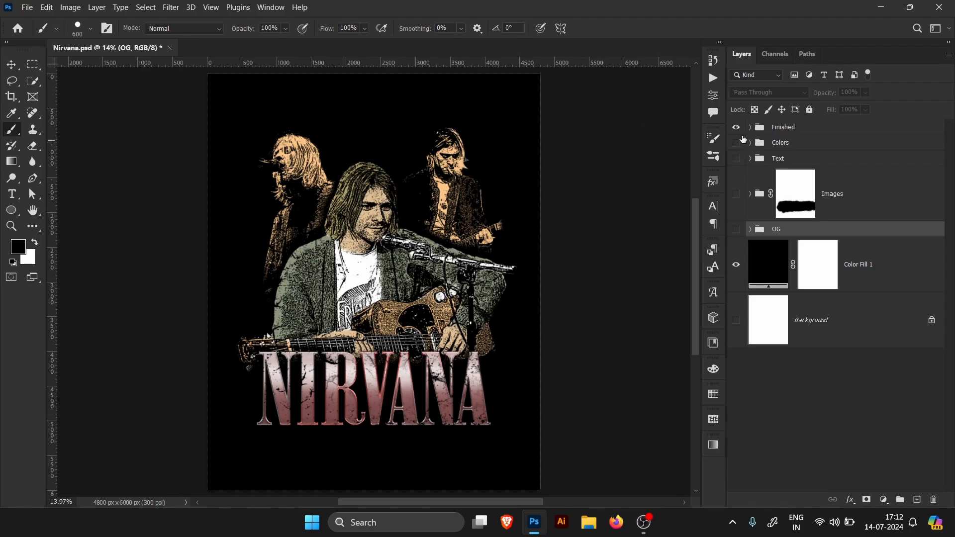
{"action": "left_click", "coordinate": [736, 265]}
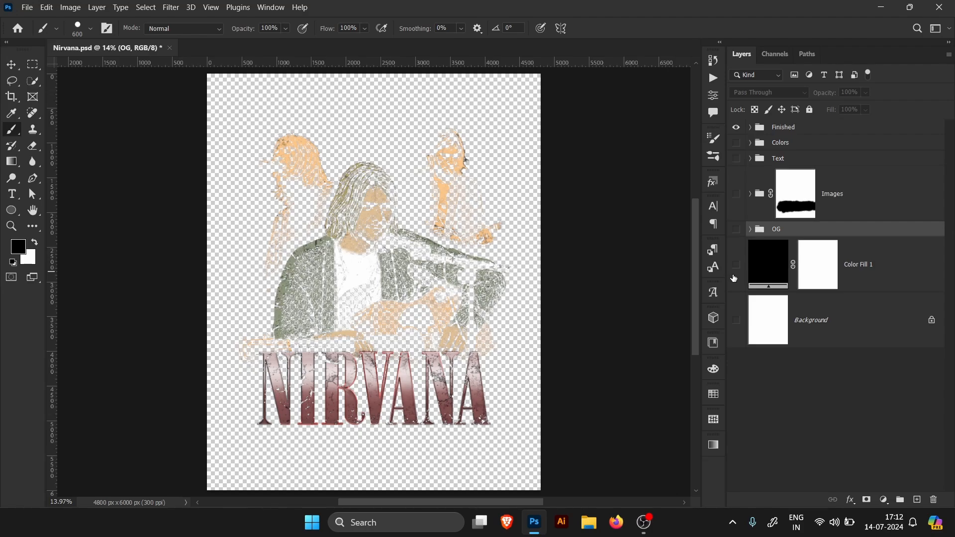
{"action": "left_click", "coordinate": [736, 265]}
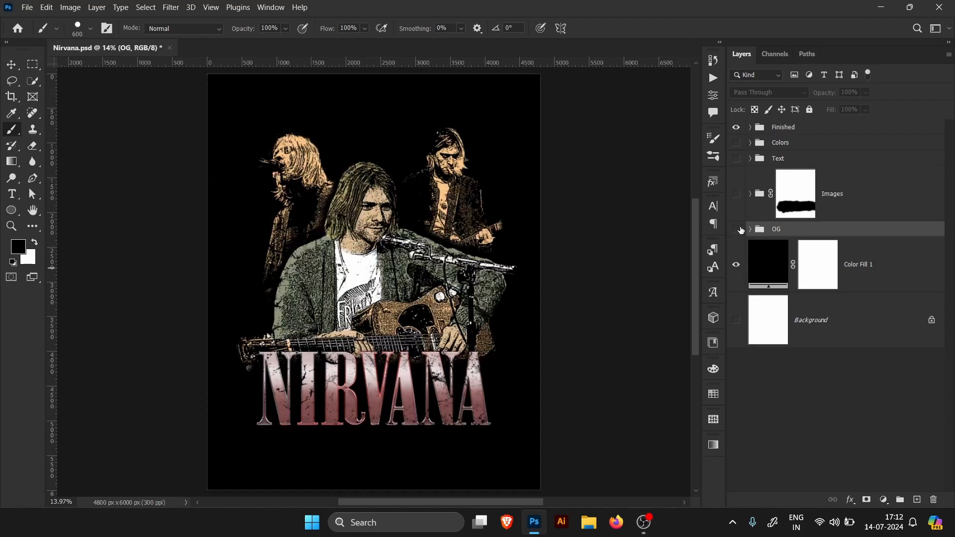
{"action": "left_click", "coordinate": [736, 127]}
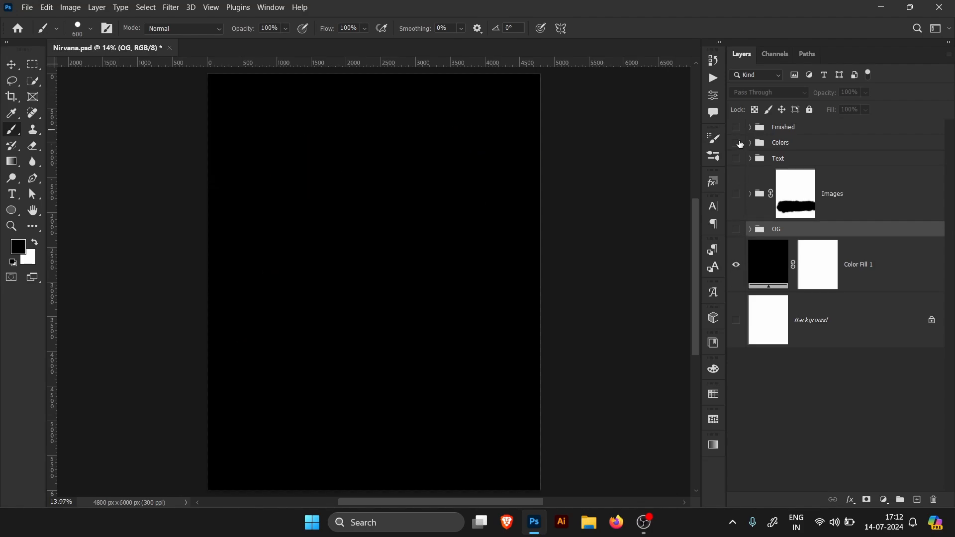
Show and expand the OG group and select Layer 1.
{"action": "left_click", "coordinate": [737, 229]}
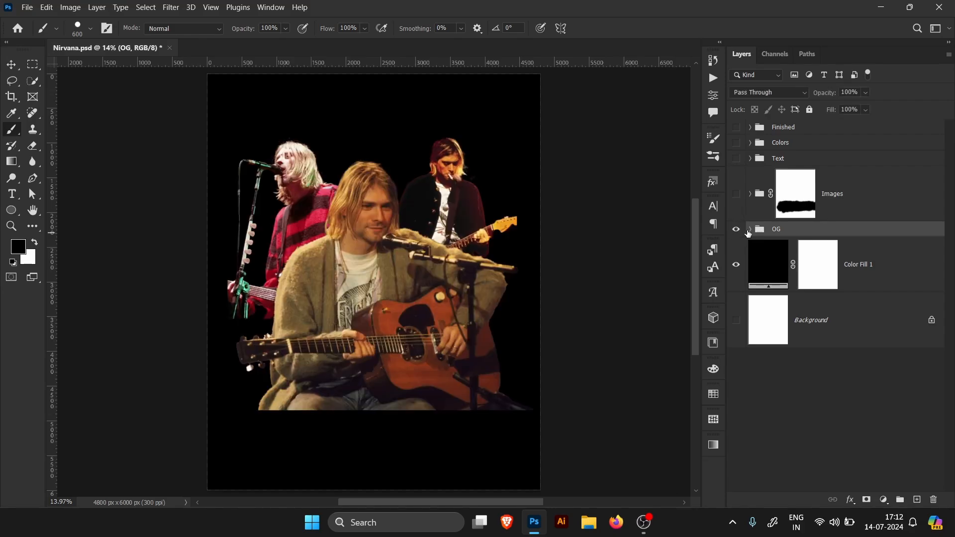
{"action": "left_click", "coordinate": [751, 230]}
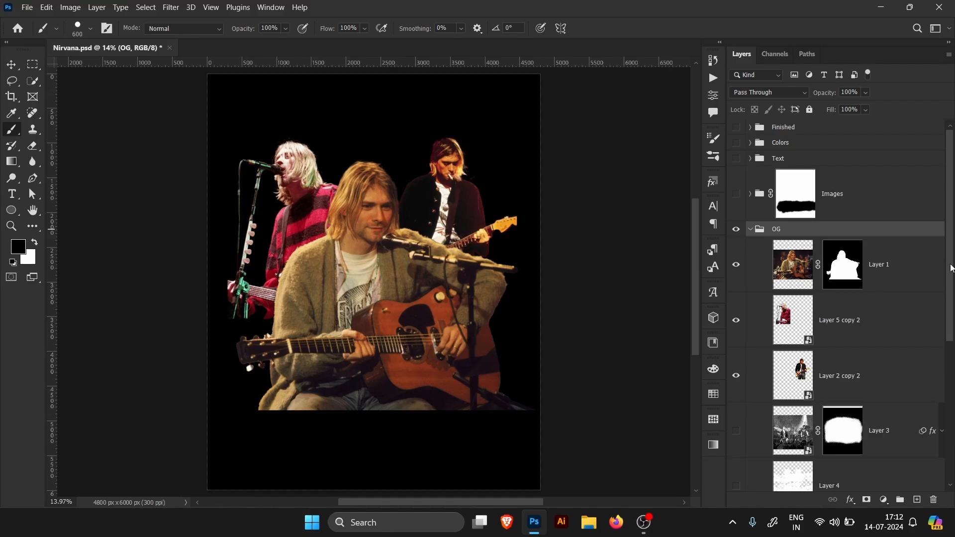
{"action": "left_click_drag", "start_coordinate": [952, 269], "coordinate": [944, 280]}
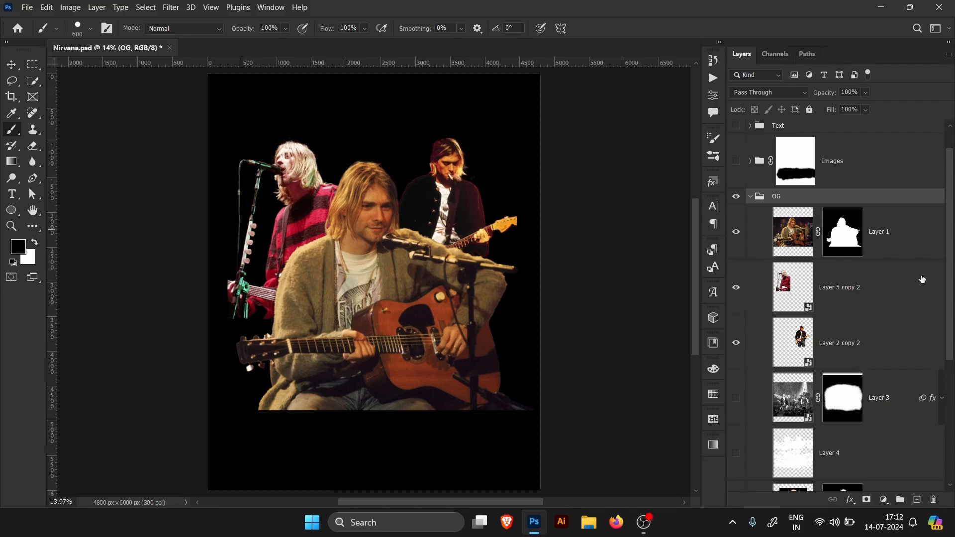
{"action": "left_click", "coordinate": [904, 249]}
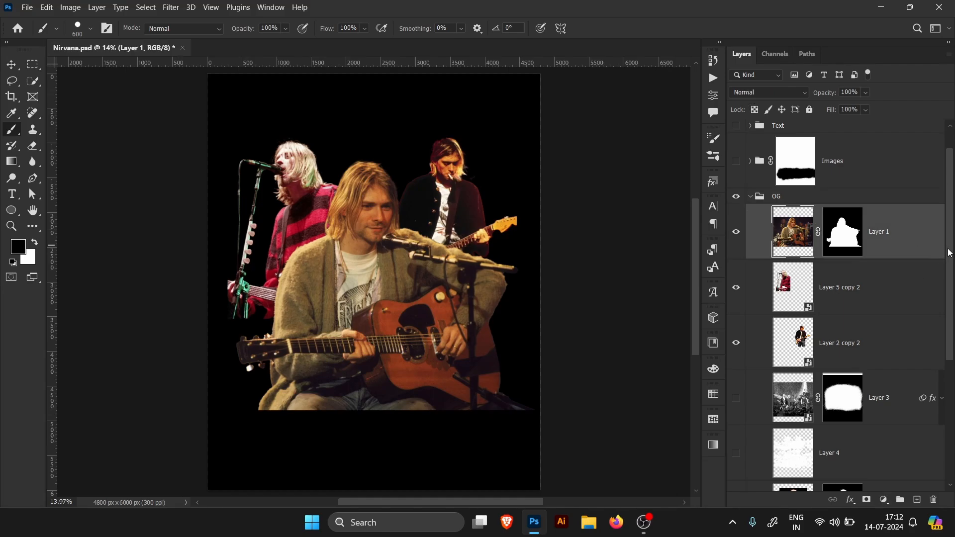
Disable the layer mask of Layer 1 to view the full original photo, and enable the mask again.
{"action": "scroll", "coordinate": [951, 252], "scroll_direction": "down", "scroll_amount": 1}
{"action": "right_click", "coordinate": [851, 224]}
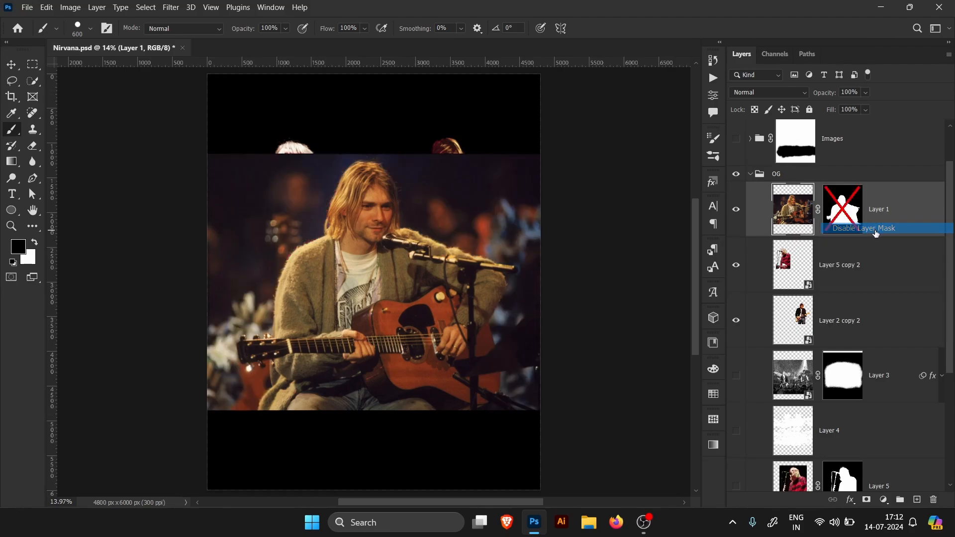
{"action": "left_click", "coordinate": [876, 228]}
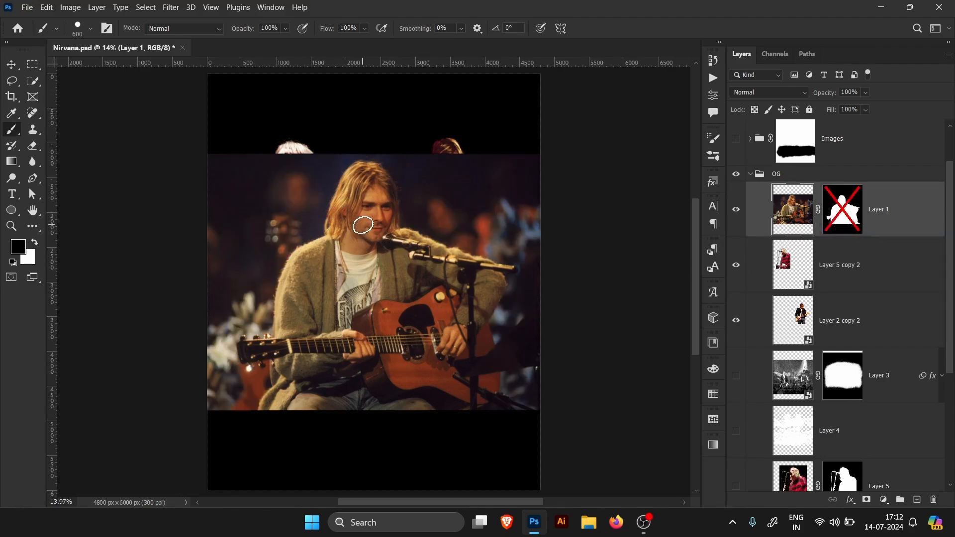
{"action": "right_click", "coordinate": [849, 221]}
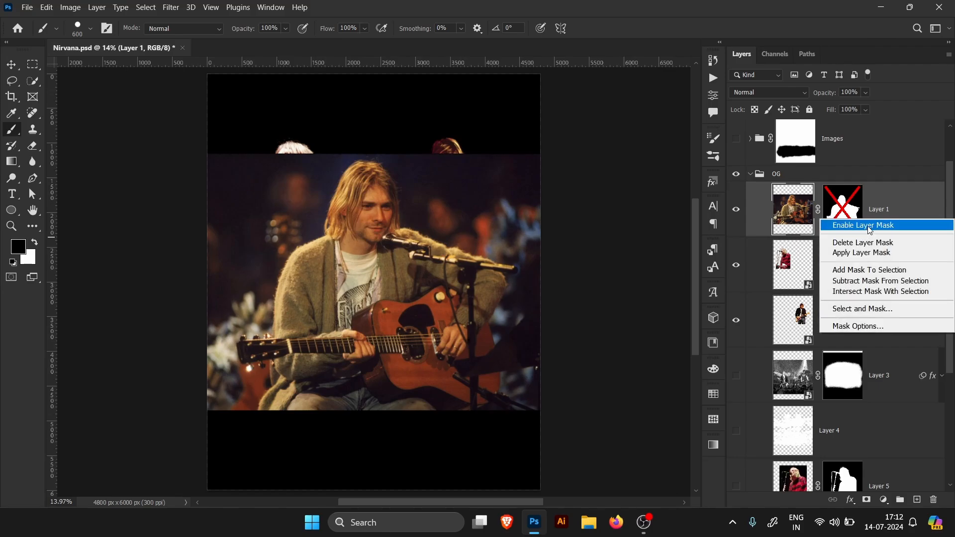
{"action": "left_click", "coordinate": [870, 230]}
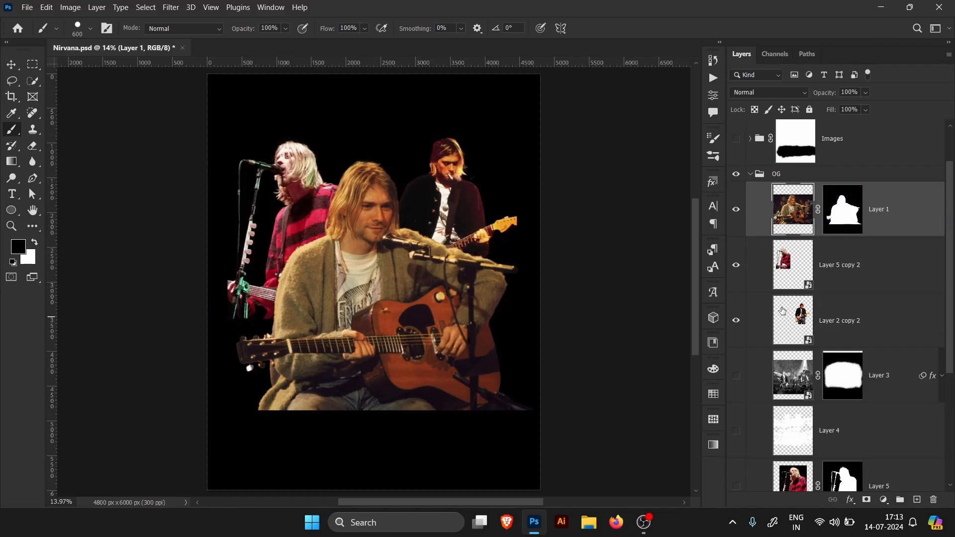
Inspect the Layer 5 copy 2 cutout by toggling its visibility and temporarily hiding Layer 1.
{"action": "left_click", "coordinate": [819, 274]}
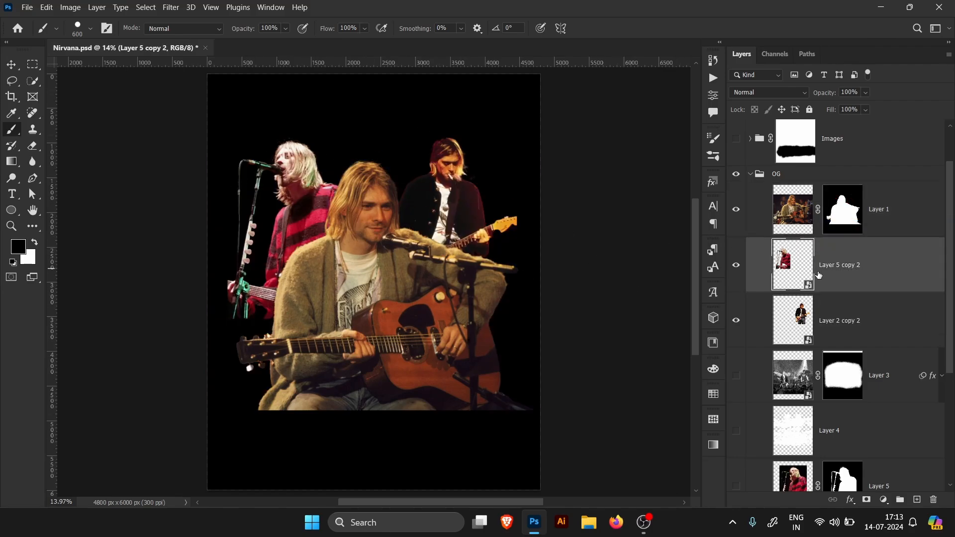
{"action": "left_click", "coordinate": [735, 280]}
{"action": "left_click", "coordinate": [738, 277]}
{"action": "left_click", "coordinate": [735, 209]}
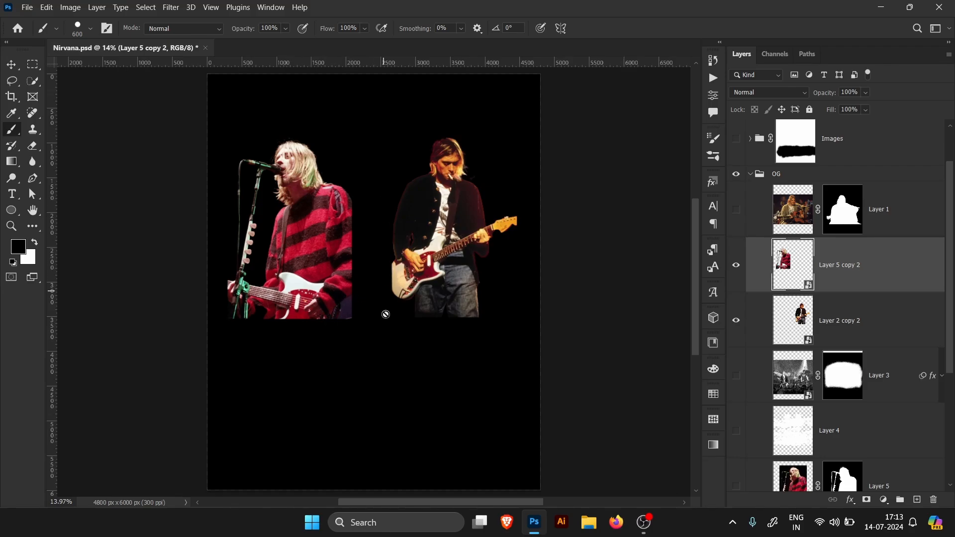
{"action": "left_click", "coordinate": [737, 209]}
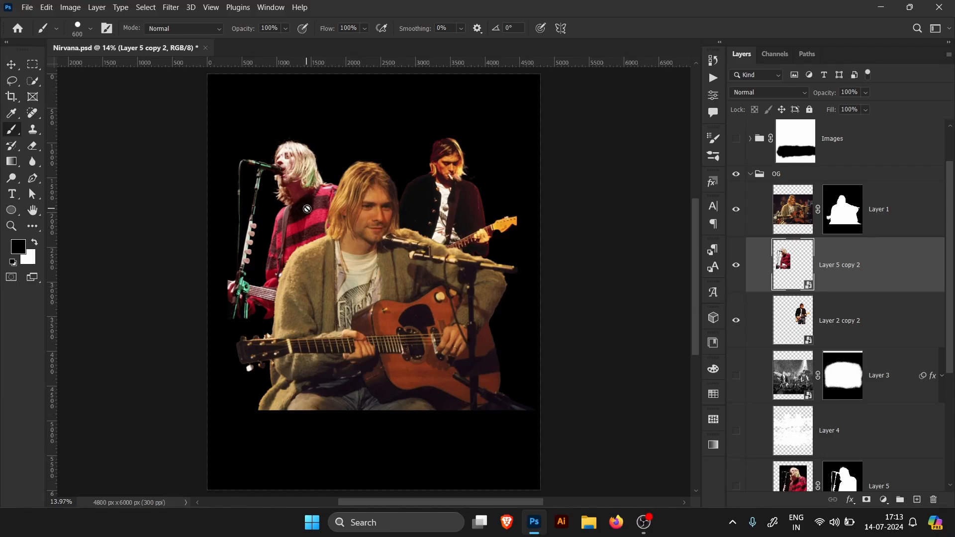
Select Layer 2 copy 2 and inspect its cutout with Layer 1 temporarily hidden.
{"action": "left_click", "coordinate": [854, 320]}
{"action": "left_click", "coordinate": [737, 210]}
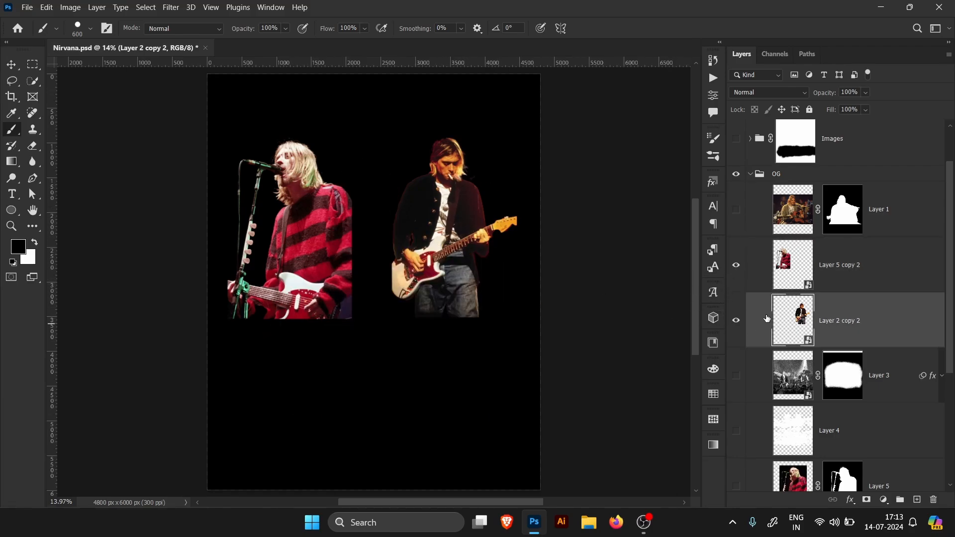
{"action": "left_click", "coordinate": [737, 210]}
Briefly show the original masked Layer 5 in the OG group to compare it with its smaller copy.
{"action": "scroll", "coordinate": [952, 296], "scroll_direction": "down", "scroll_amount": 5}
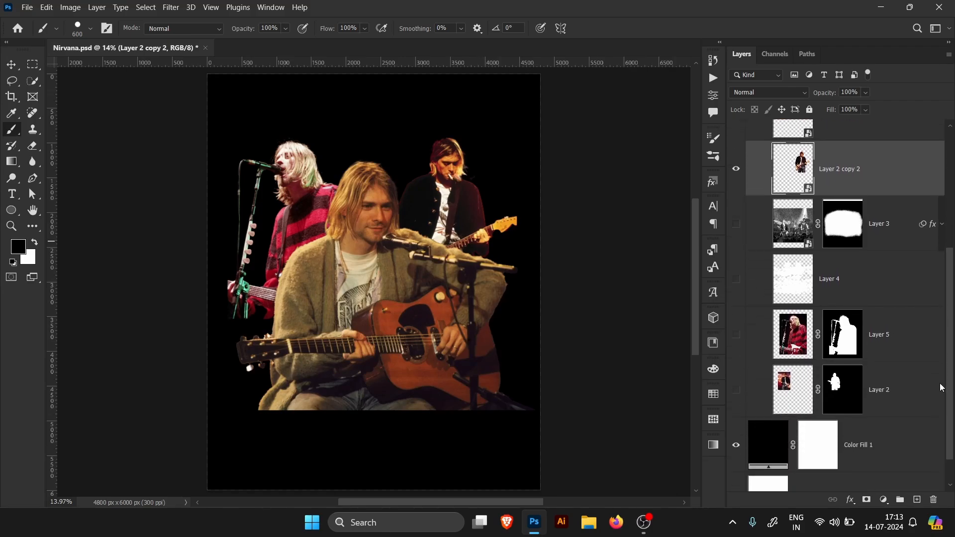
{"action": "left_click", "coordinate": [736, 307]}
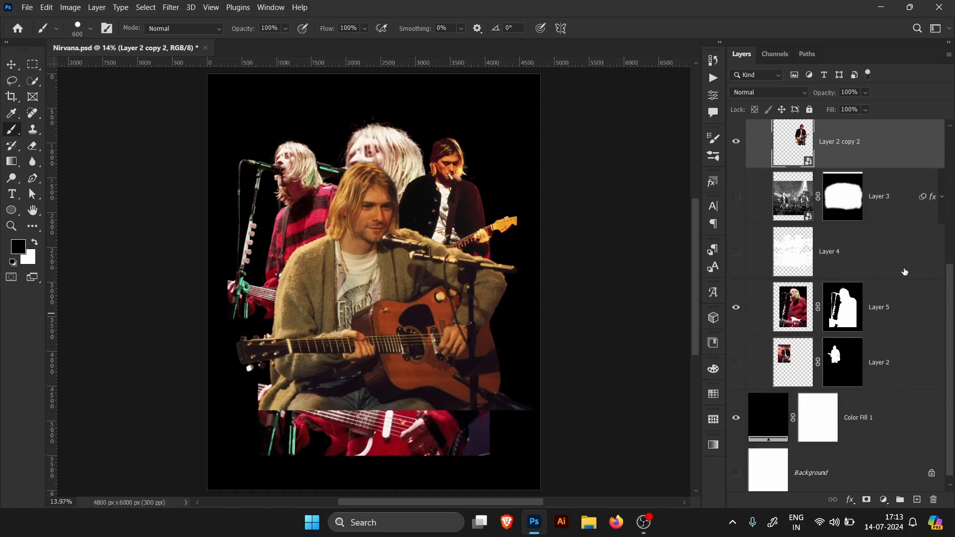
{"action": "scroll", "coordinate": [952, 289], "scroll_direction": "up", "scroll_amount": 3}
{"action": "left_click", "coordinate": [737, 419]}
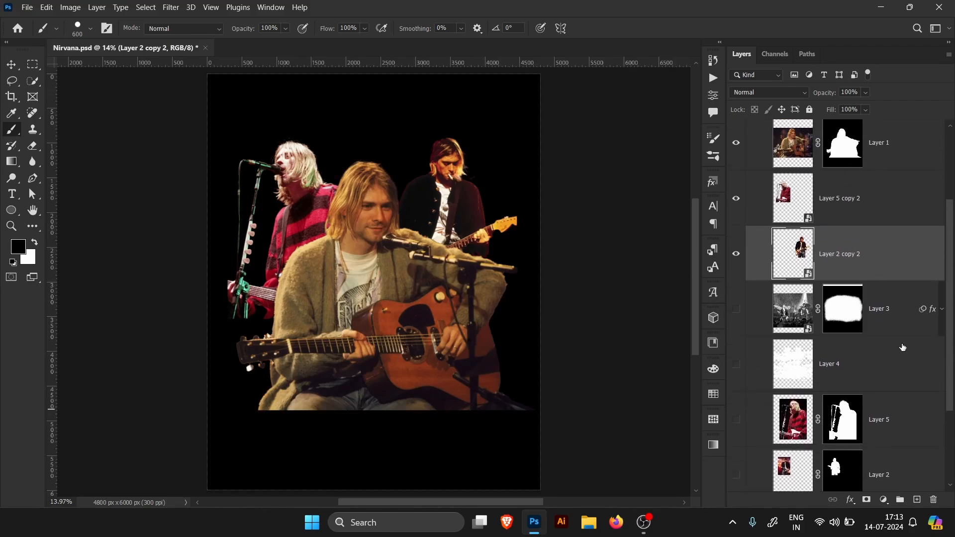
{"action": "scroll", "coordinate": [951, 324], "scroll_direction": "up", "scroll_amount": 3}
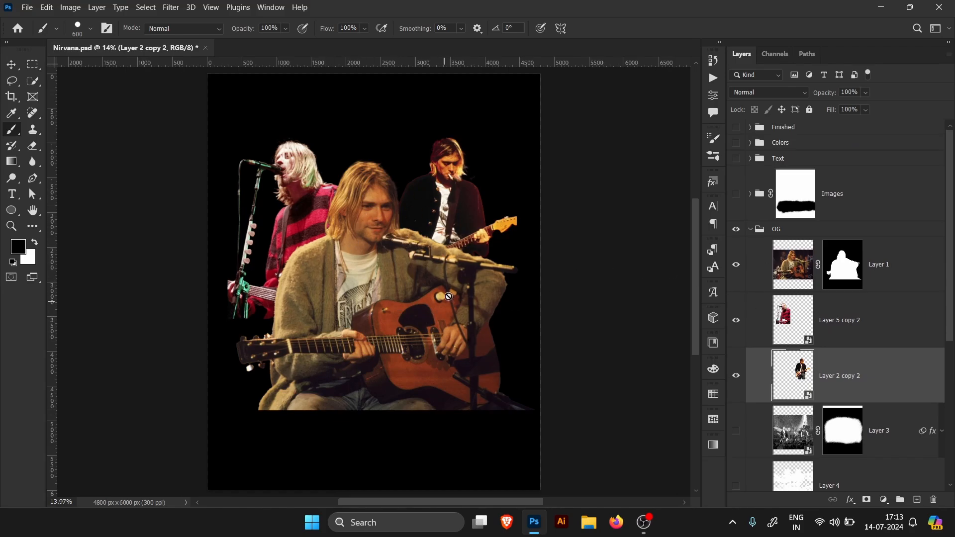
Collapse and hide the OG group, and show and expand the Images group.
{"action": "left_click", "coordinate": [750, 231]}
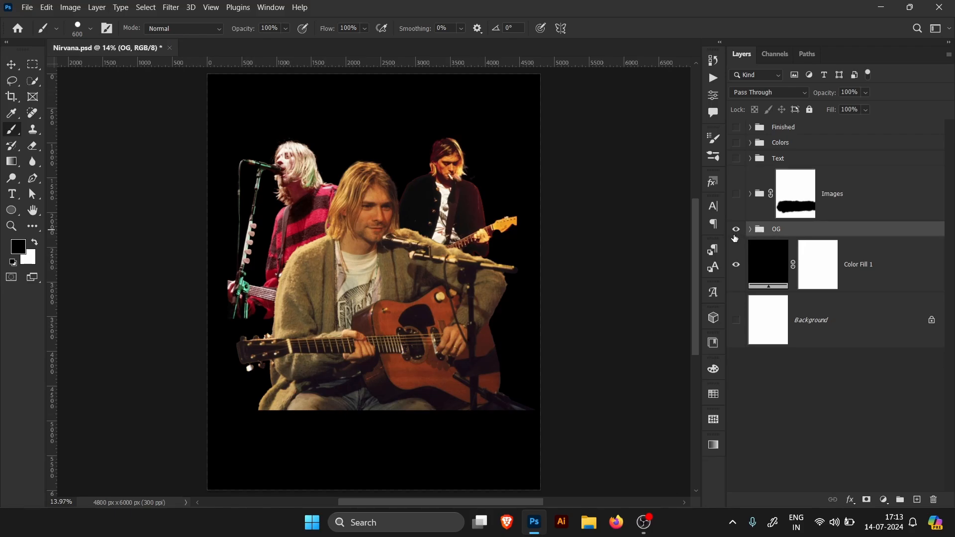
{"action": "left_click", "coordinate": [736, 230]}
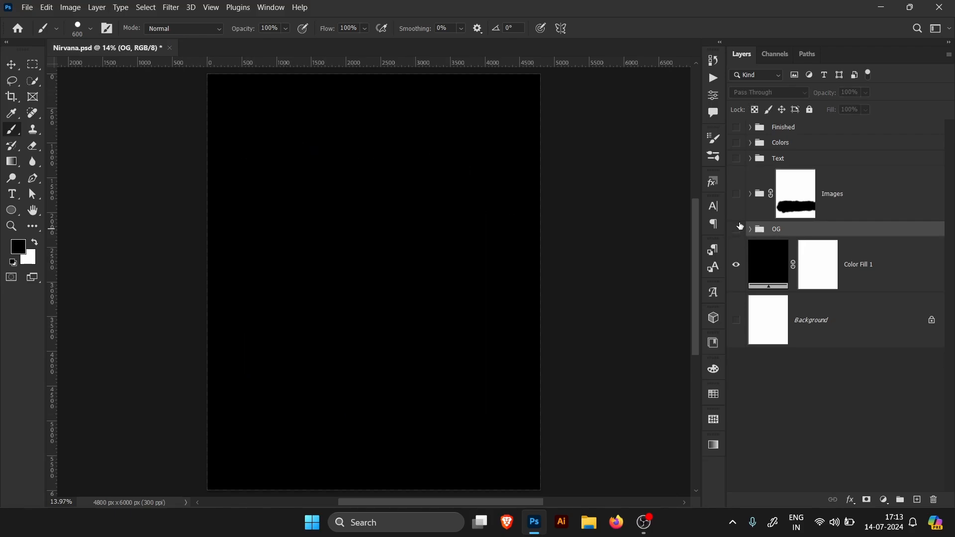
{"action": "left_click", "coordinate": [736, 195]}
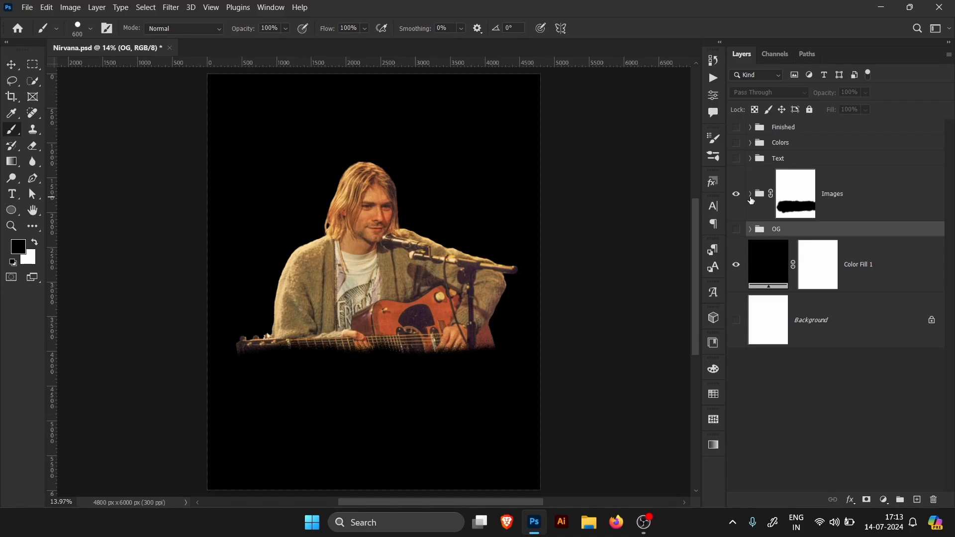
{"action": "left_click", "coordinate": [751, 195]}
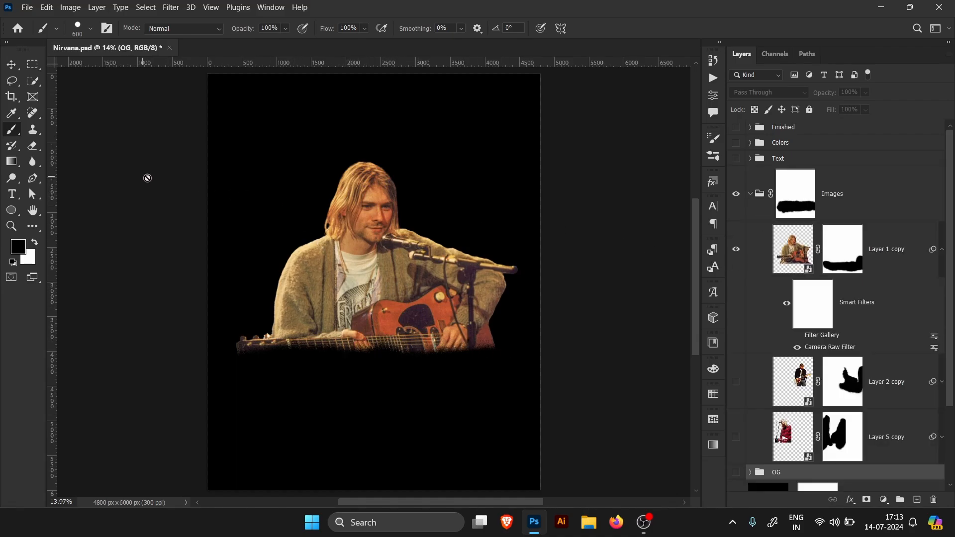
Enlarge the brush to 2400 px and paint black on the Layer 1 copy mask below the guitar.
{"action": "left_click", "coordinate": [841, 261]}
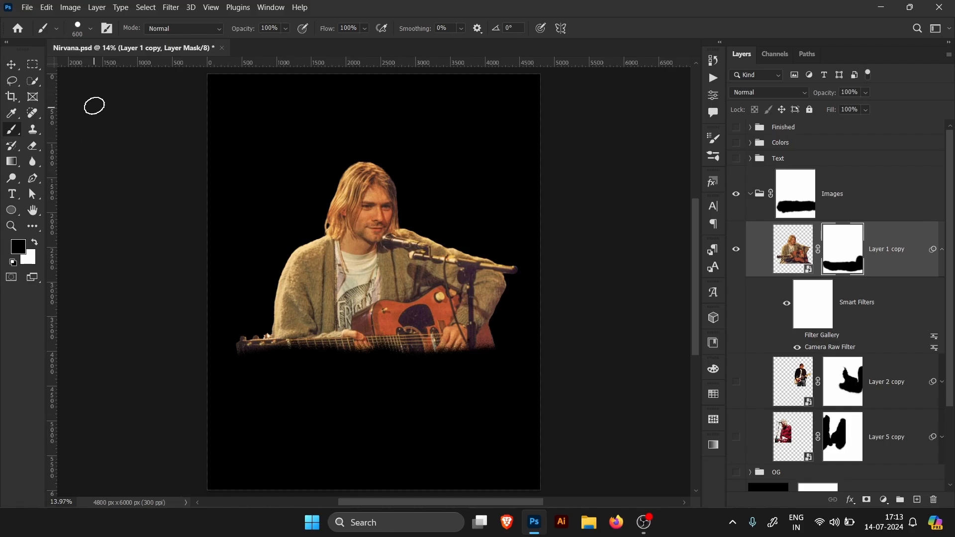
{"action": "key", "text": "bracketright"}
{"action": "key", "text": "bracketright"}
{"action": "key", "text": "bracketright"}
{"action": "key", "text": "bracketright"}
{"action": "key", "text": "bracketright"}
{"action": "key", "text": "bracketright"}
{"action": "key", "text": "bracketright"}
{"action": "key", "text": "bracketright"}
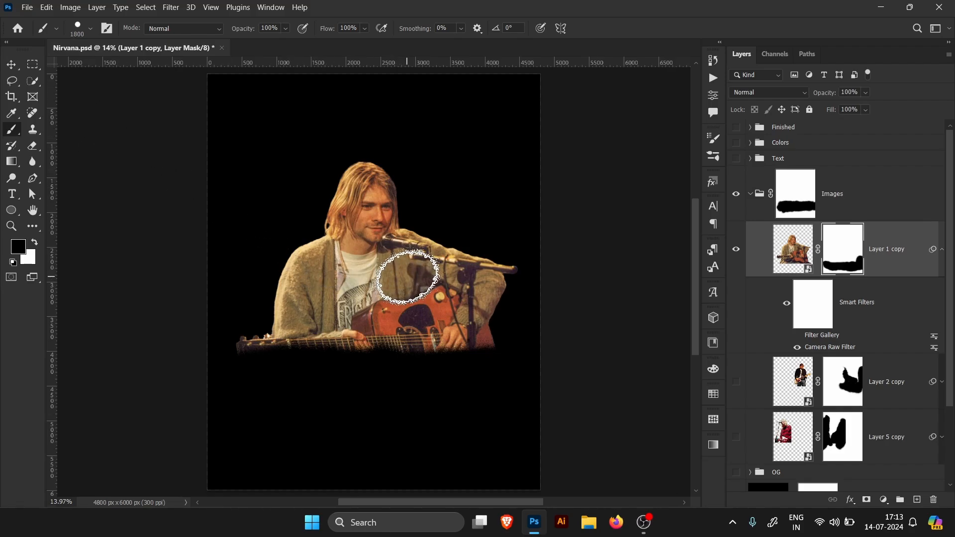
{"action": "key", "text": "bracketright"}
{"action": "key", "text": "bracketright"}
{"action": "key", "text": "bracketright"}
{"action": "key", "text": "bracketright"}
{"action": "key", "text": "bracketright"}
{"action": "key", "text": "bracketright"}
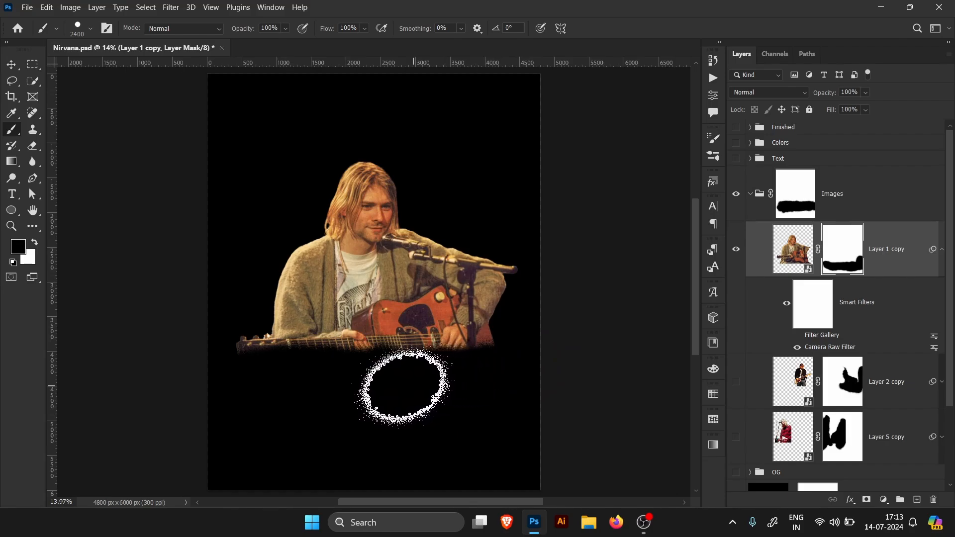
{"action": "mouse_move", "coordinate": [486, 395]}
{"action": "left_mouse_down"}
{"action": "mouse_move", "coordinate": [458, 351]}
{"action": "mouse_move", "coordinate": [497, 302]}
{"action": "mouse_move", "coordinate": [406, 299]}
{"action": "left_mouse_up"}
Refine the fade below the guitar by painting alternately on the Images group mask and the Layer 1 copy mask in white and black.
{"action": "key", "text": "x"}
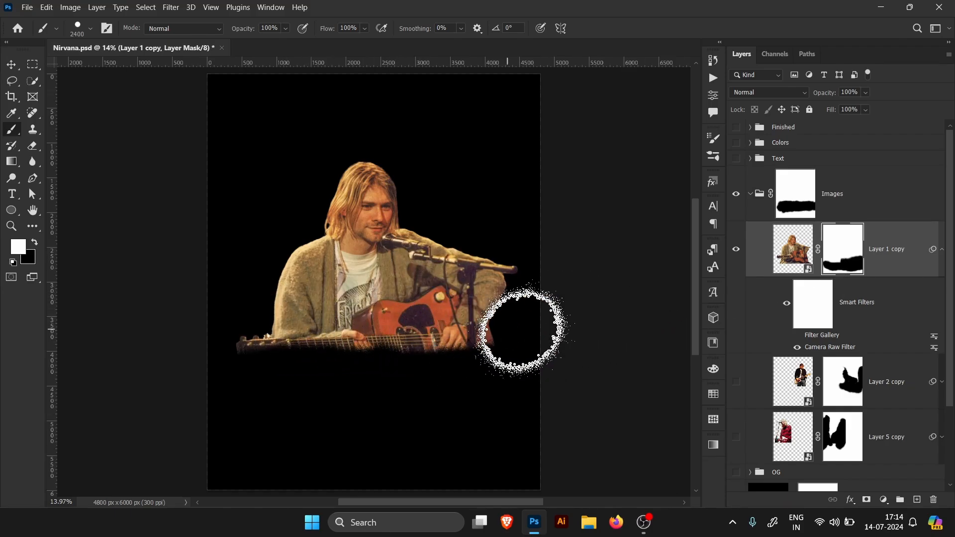
{"action": "left_click", "coordinate": [805, 208]}
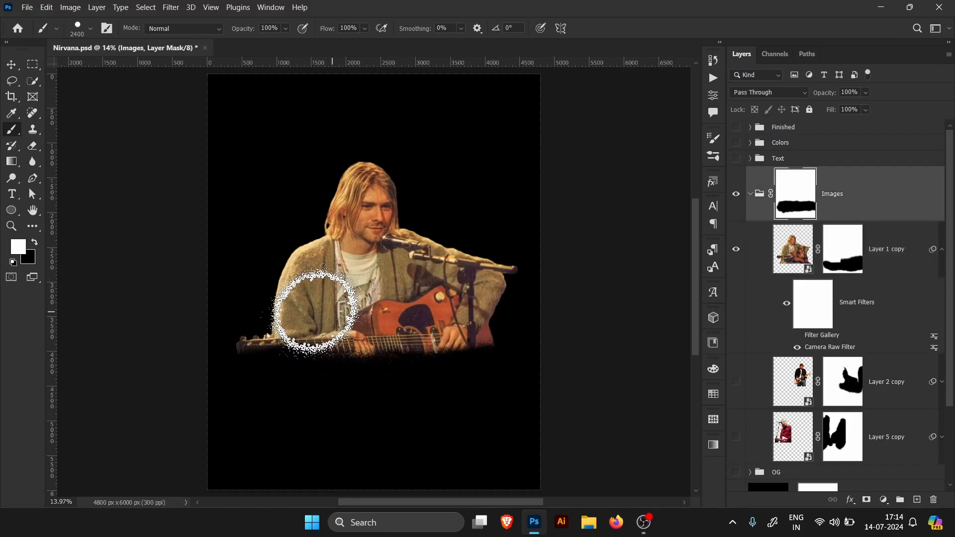
{"action": "left_click", "coordinate": [846, 255]}
{"action": "key", "text": "x"}
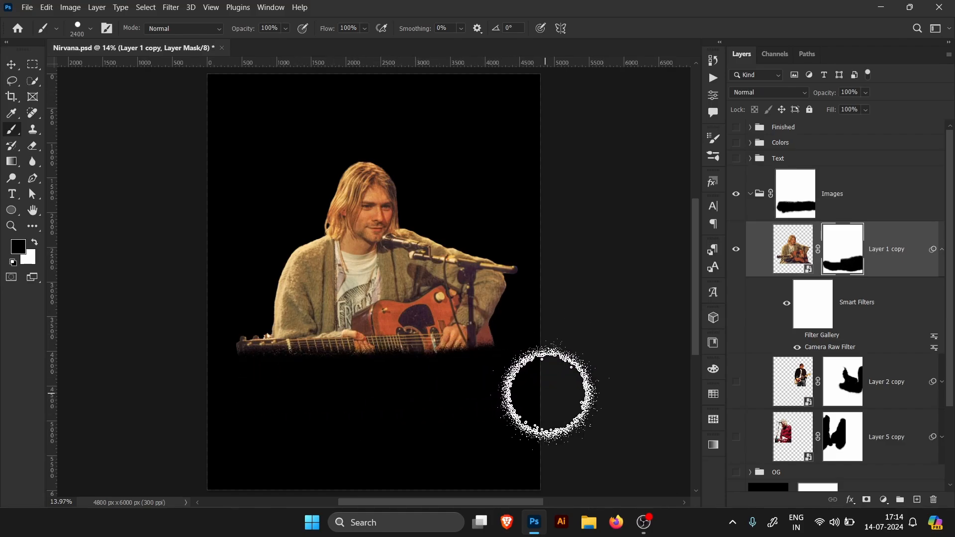
{"action": "left_click", "coordinate": [796, 200]}
{"action": "key", "text": "x"}
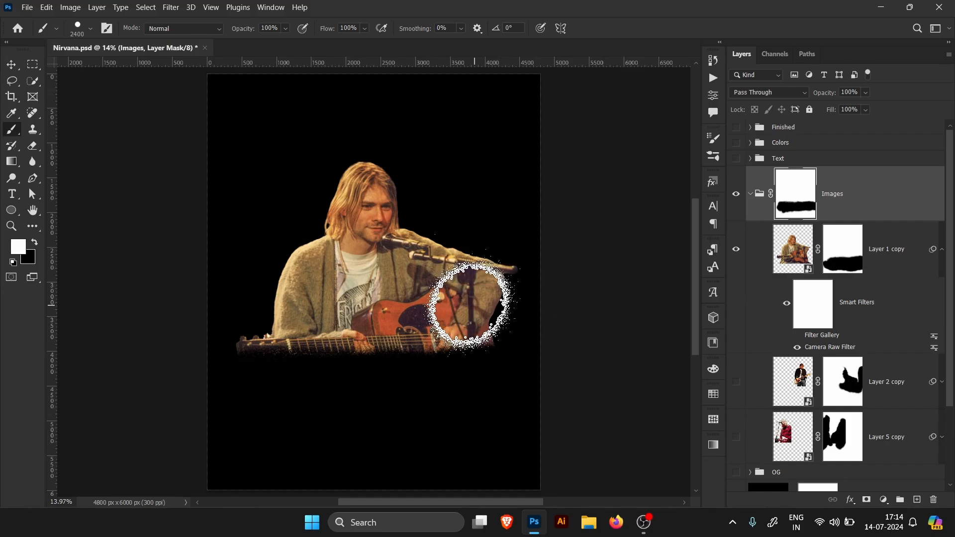
{"action": "left_click", "coordinate": [841, 251]}
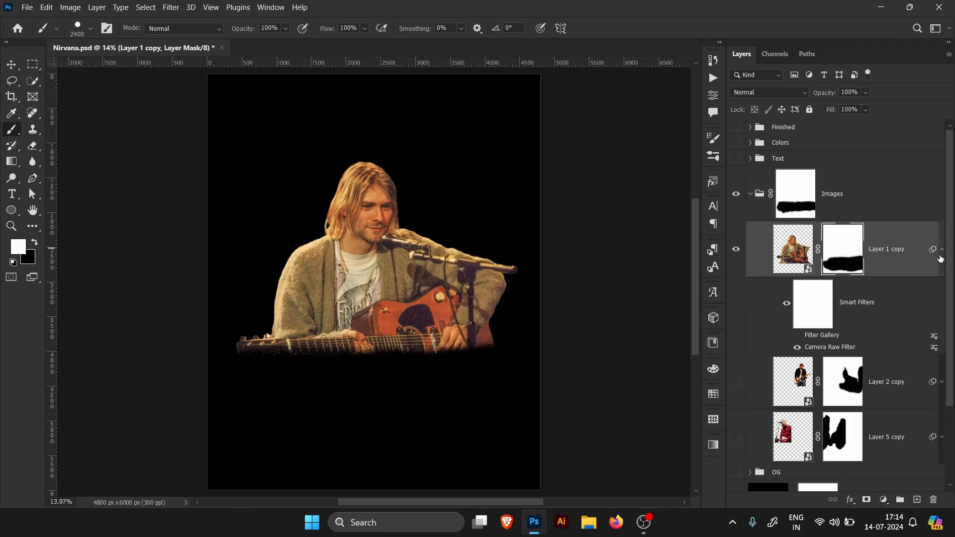
Review the Basic adjustments in Layer 1 copy's Camera Raw Filter and accept them.
{"action": "double_click", "coordinate": [832, 350]}
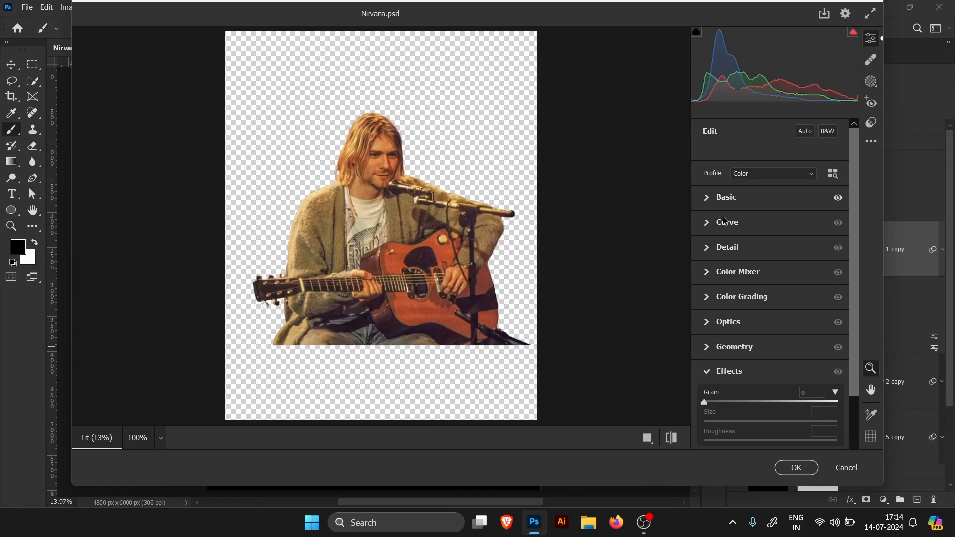
{"action": "left_click", "coordinate": [711, 209]}
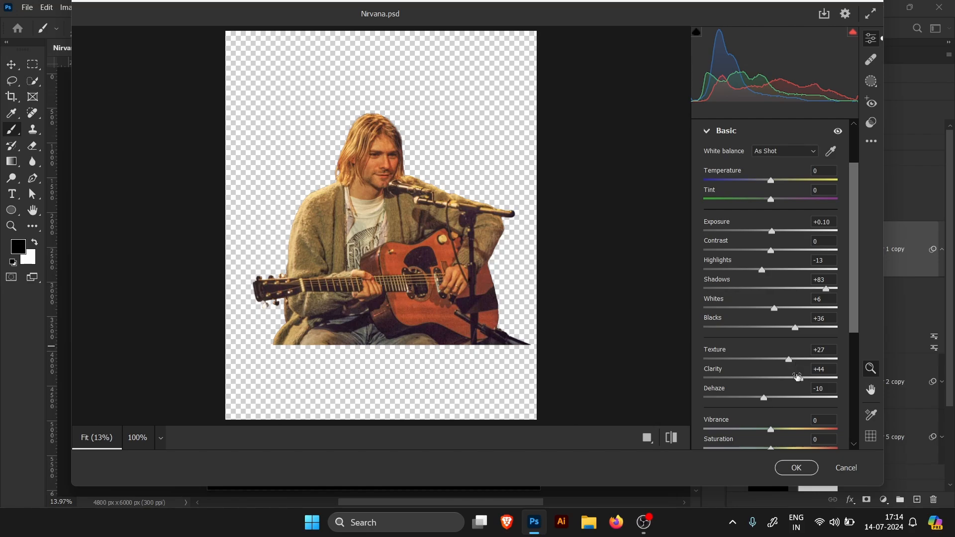
{"action": "left_click", "coordinate": [796, 475]}
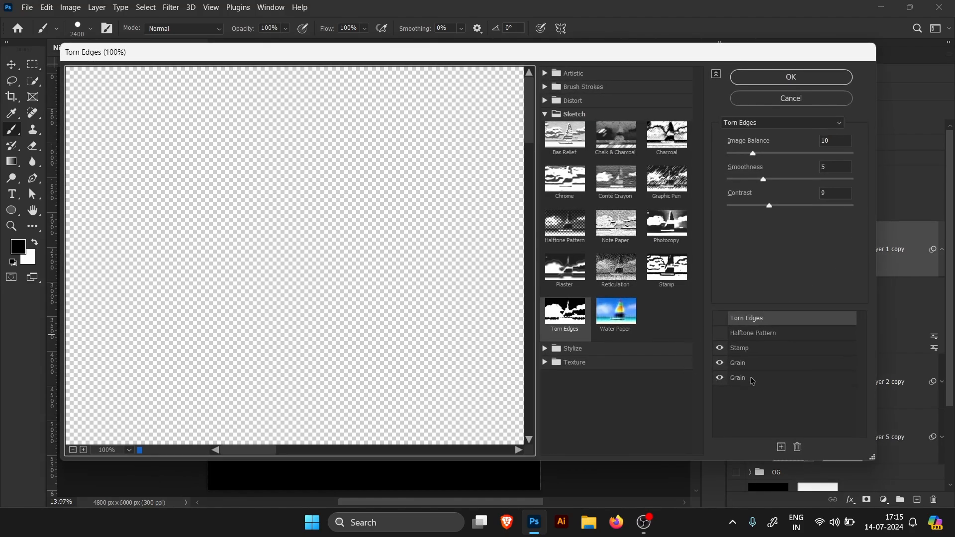
Preview Layer 1 copy's Filter Gallery stack at 25% and review the settings of both Grain effects.
{"action": "left_click", "coordinate": [129, 453]}
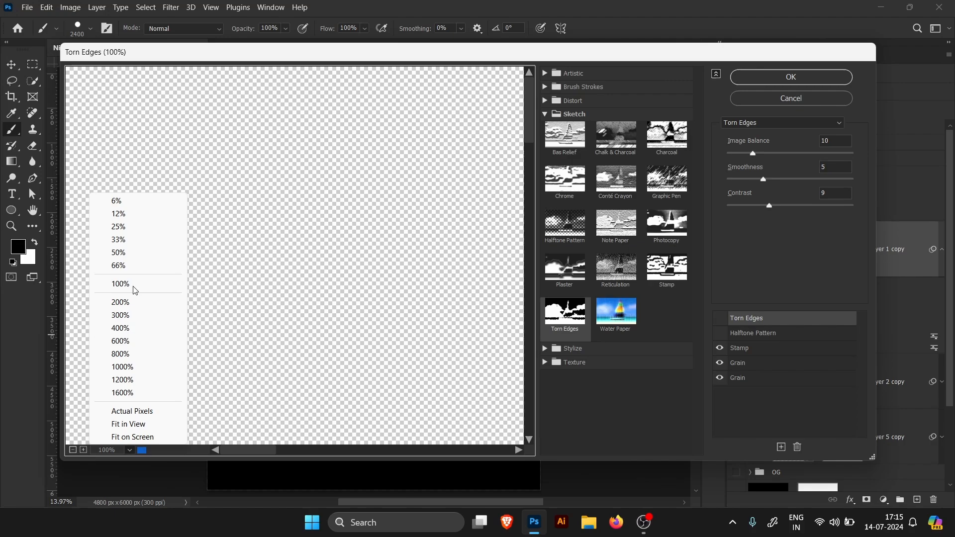
{"action": "left_click", "coordinate": [139, 229]}
{"action": "left_click", "coordinate": [729, 379]}
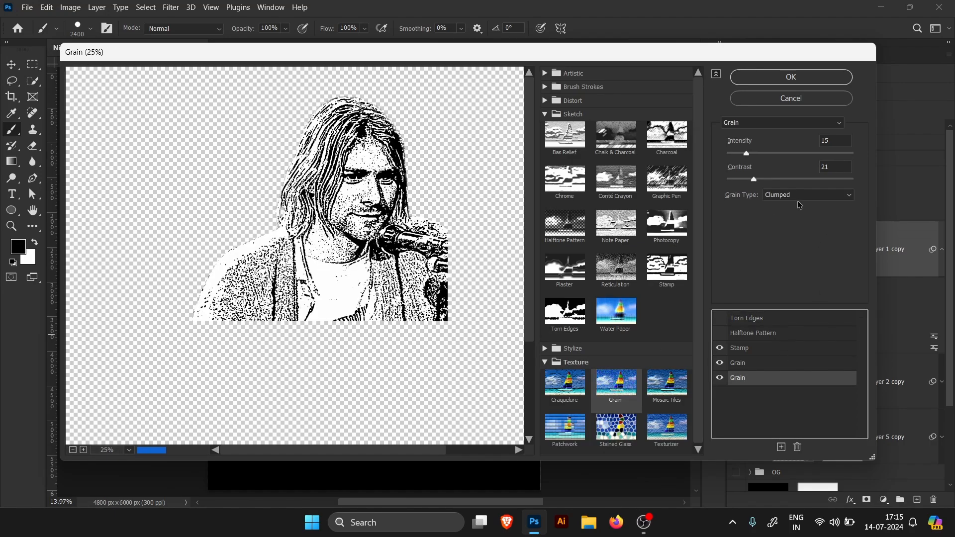
{"action": "left_click", "coordinate": [773, 368]}
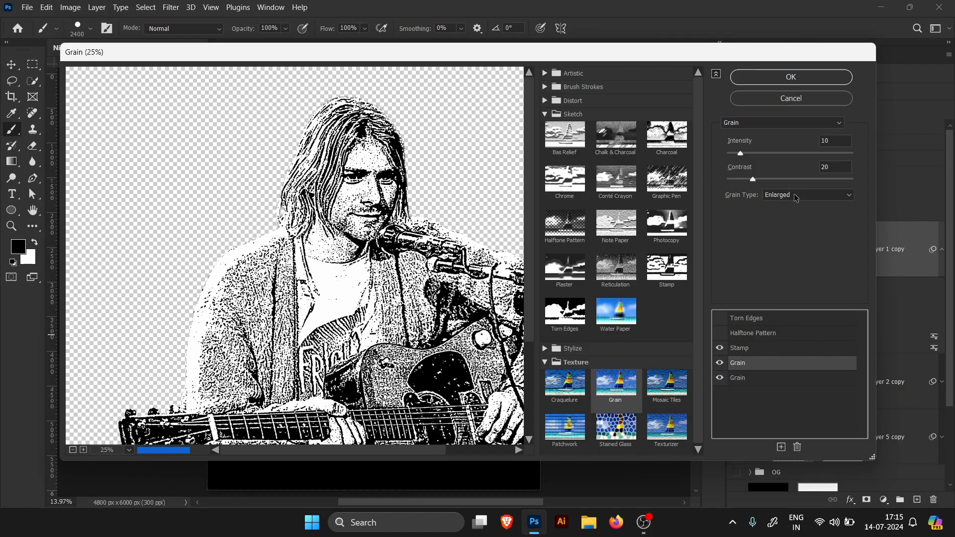
Set the Stamp effect's Light/Dark Balance to 20.
{"action": "left_click", "coordinate": [755, 350]}
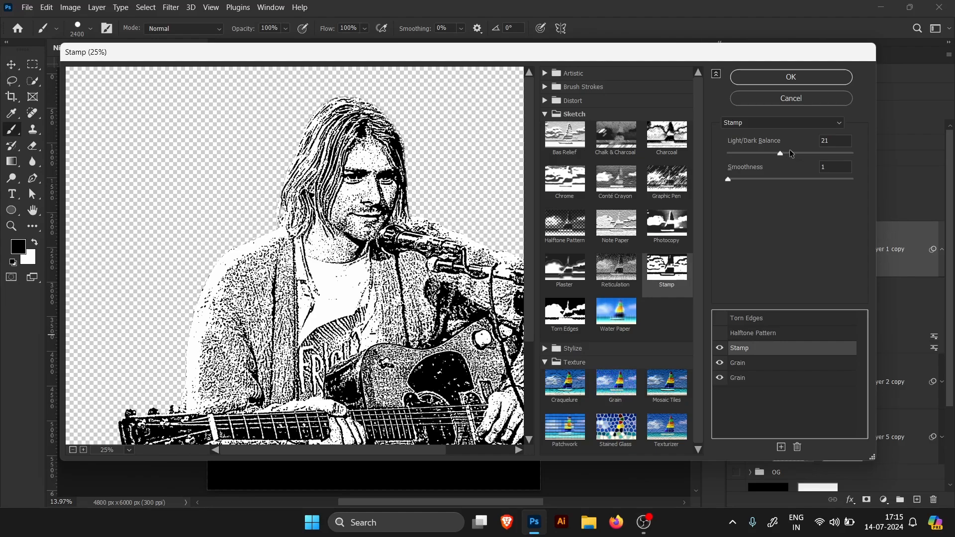
{"action": "left_click_drag", "start_coordinate": [780, 154], "coordinate": [778, 153]}
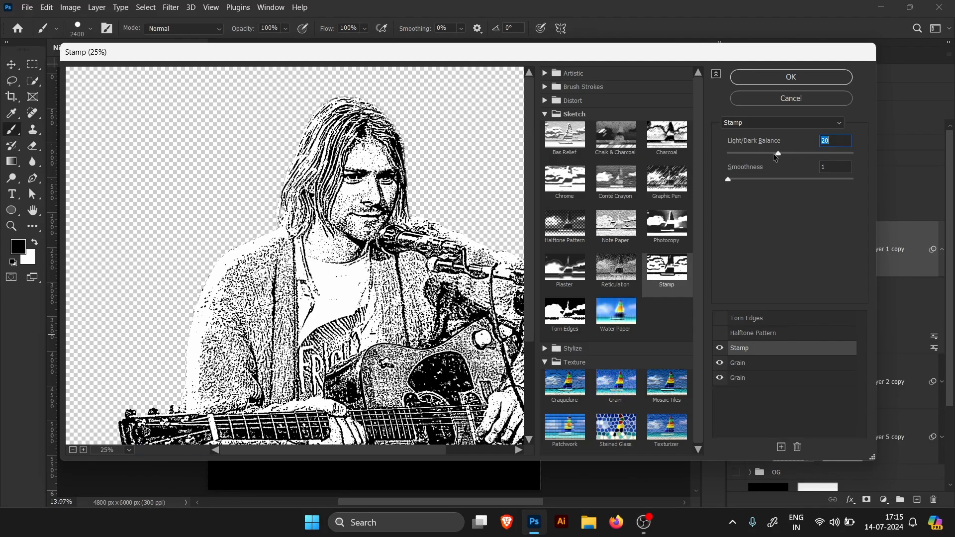
{"action": "left_click", "coordinate": [773, 154]}
{"action": "left_click", "coordinate": [777, 152]}
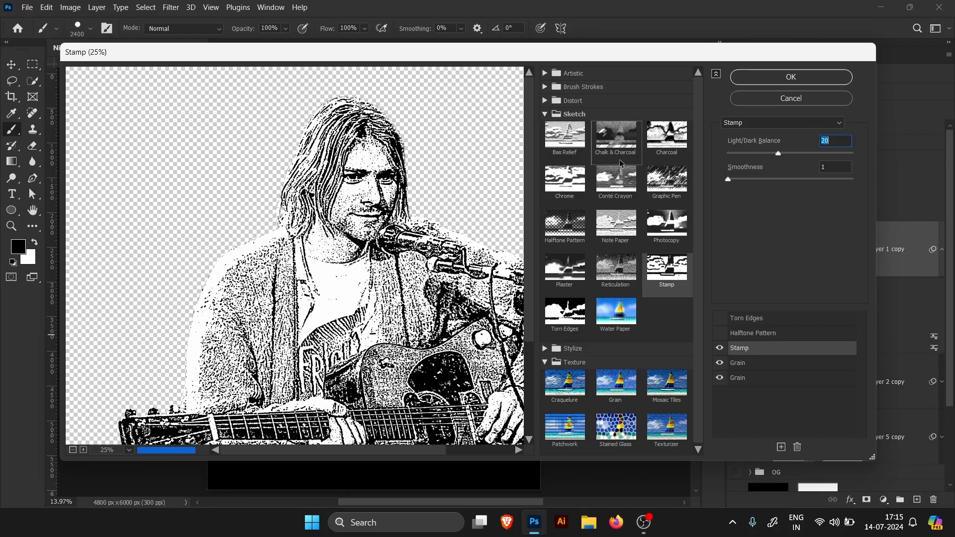
Set the upper Grain effect's contrast to 14 and adjust the intensity of both Grain effects.
{"action": "left_click", "coordinate": [751, 368]}
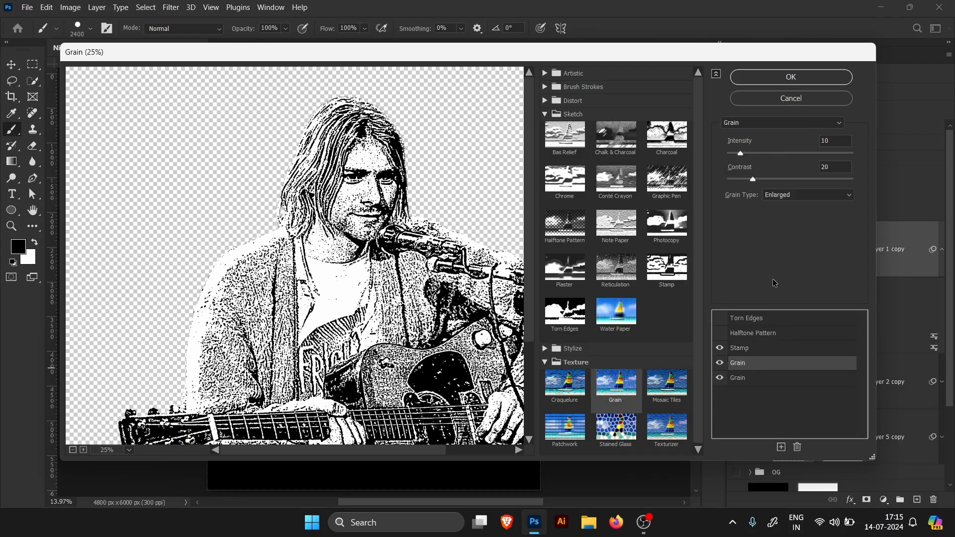
{"action": "left_click", "coordinate": [746, 179]}
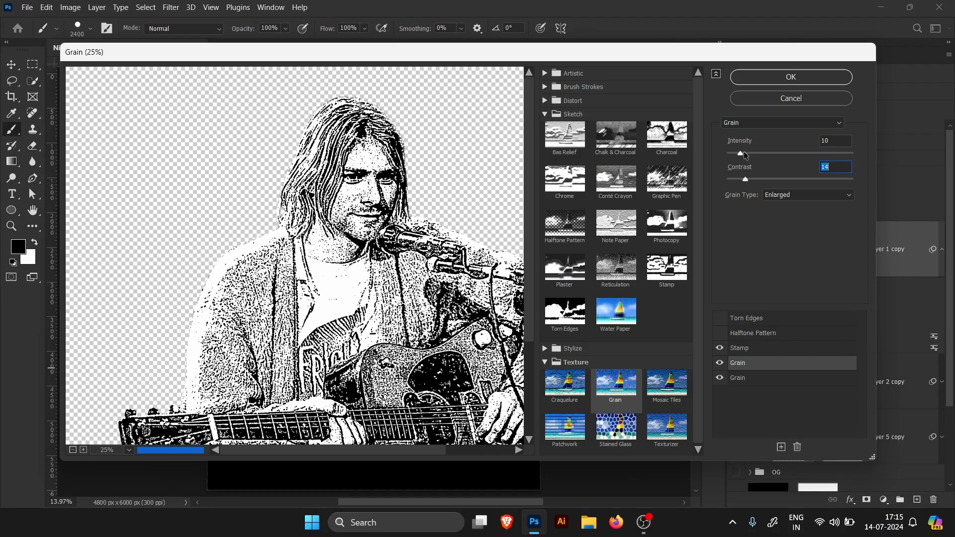
{"action": "left_click", "coordinate": [745, 153]}
{"action": "left_click", "coordinate": [746, 378]}
{"action": "left_click", "coordinate": [750, 153]}
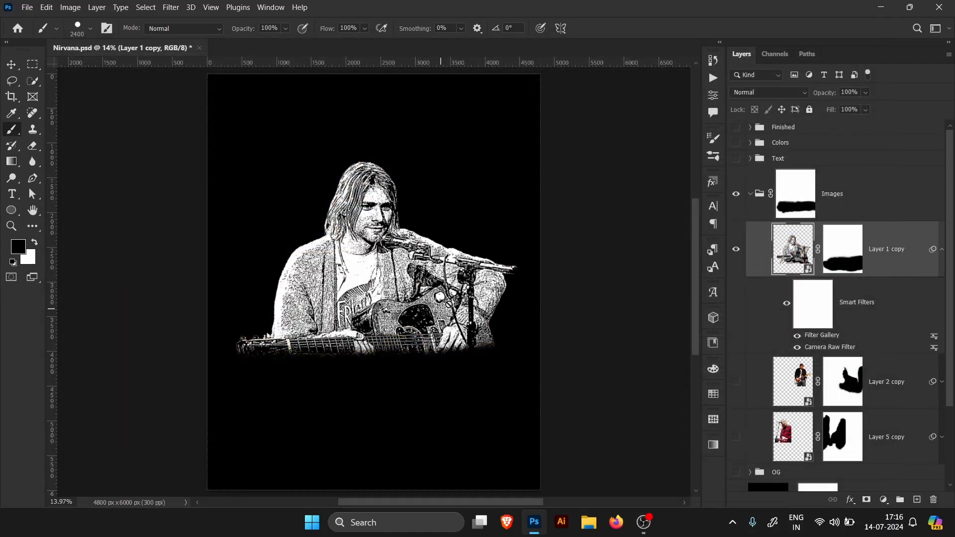
Collapse Layer 1 copy's smart filters, hide that layer and show Layer 2 copy.
{"action": "left_click", "coordinate": [942, 250]}
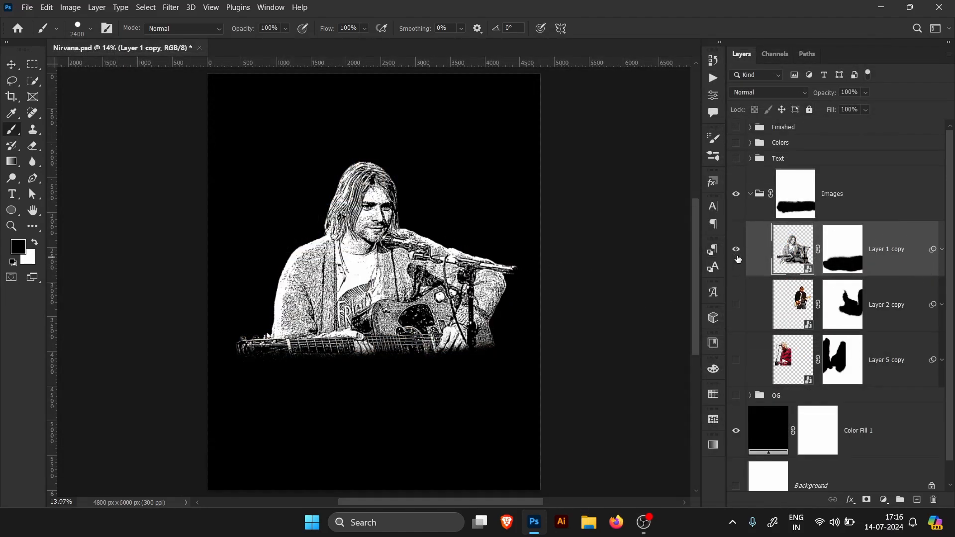
{"action": "left_click", "coordinate": [737, 250]}
{"action": "left_click", "coordinate": [737, 305]}
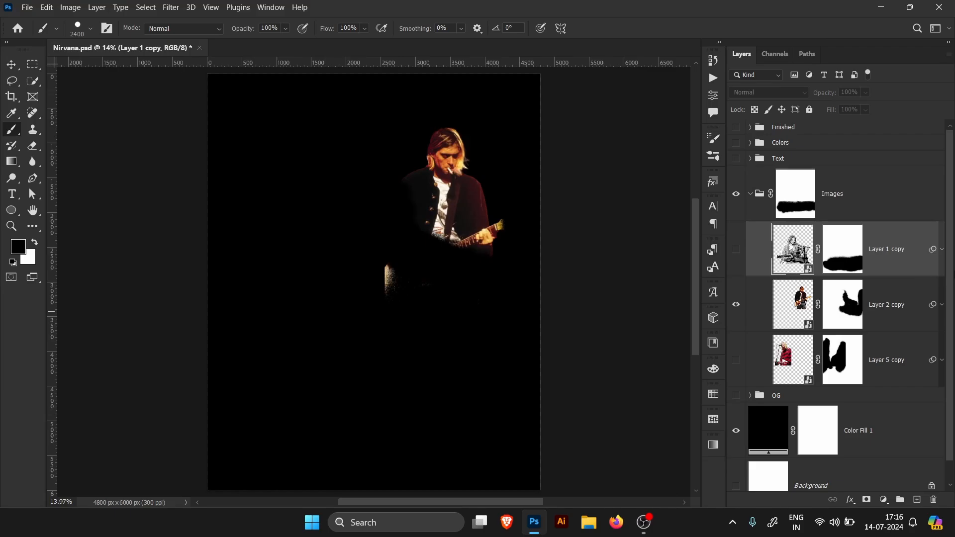
Paint black on the Layer 2 copy mask over the stray patch below the figure, and show Layer 1 copy again.
{"action": "scroll", "coordinate": [841, 304], "scroll_direction": "down", "scroll_amount": 1}
{"action": "left_click", "coordinate": [843, 282]}
{"action": "key", "text": "x"}
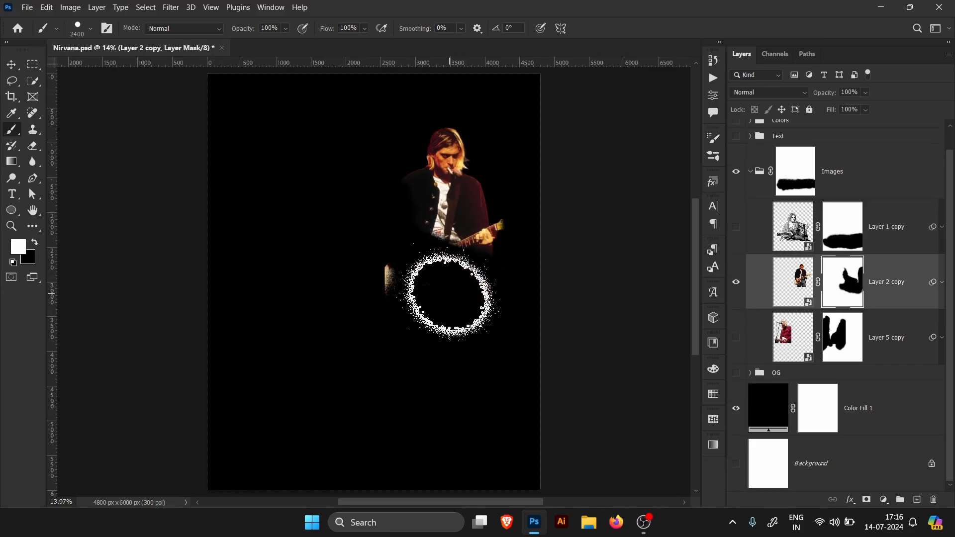
{"action": "mouse_move", "coordinate": [377, 282]}
{"action": "left_mouse_down"}
{"action": "mouse_move", "coordinate": [380, 301]}
{"action": "mouse_move", "coordinate": [396, 287]}
{"action": "mouse_move", "coordinate": [396, 307]}
{"action": "left_mouse_up"}
{"action": "key", "text": "x"}
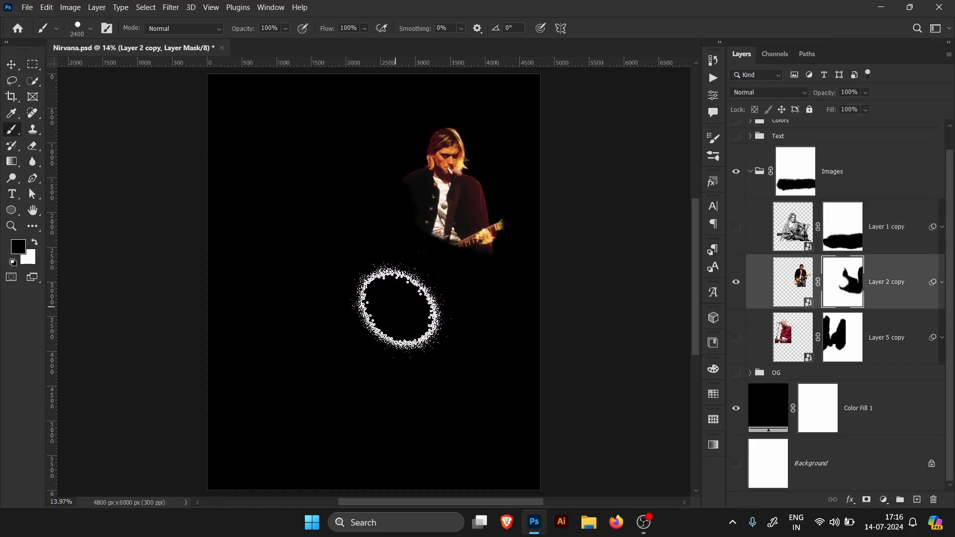
{"action": "left_click", "coordinate": [736, 227]}
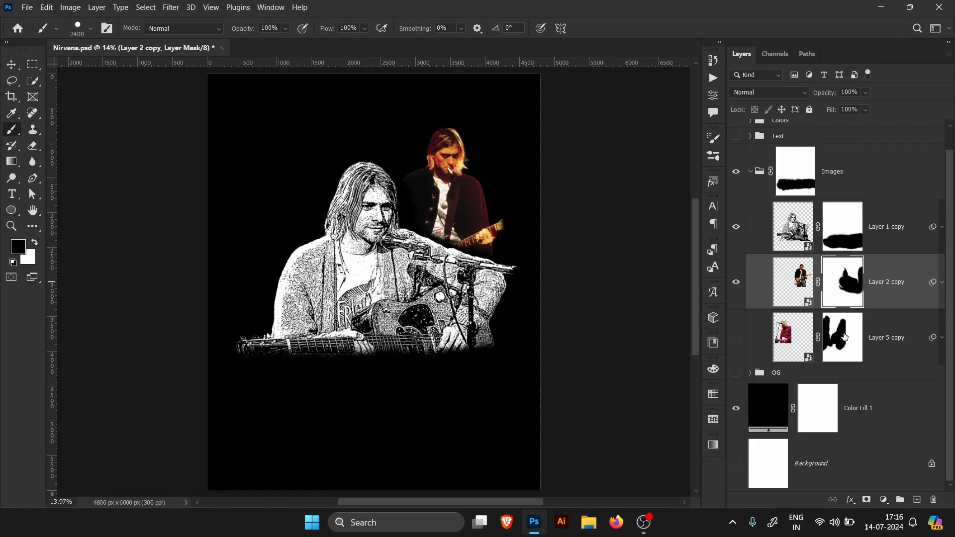
Hide Layer 2 copy, show Layer 5 copy and select its layer mask.
{"action": "left_click", "coordinate": [737, 282]}
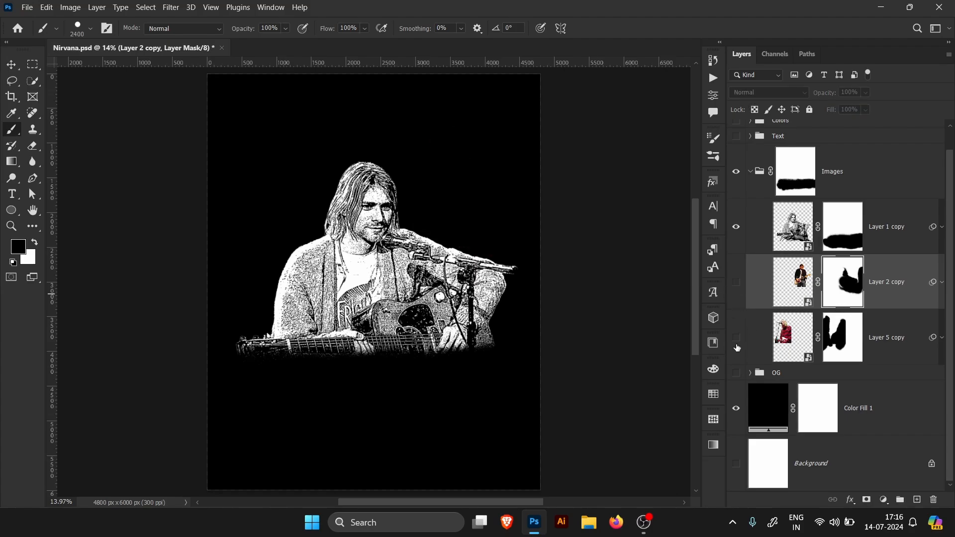
{"action": "left_click", "coordinate": [737, 338]}
{"action": "left_click", "coordinate": [833, 355]}
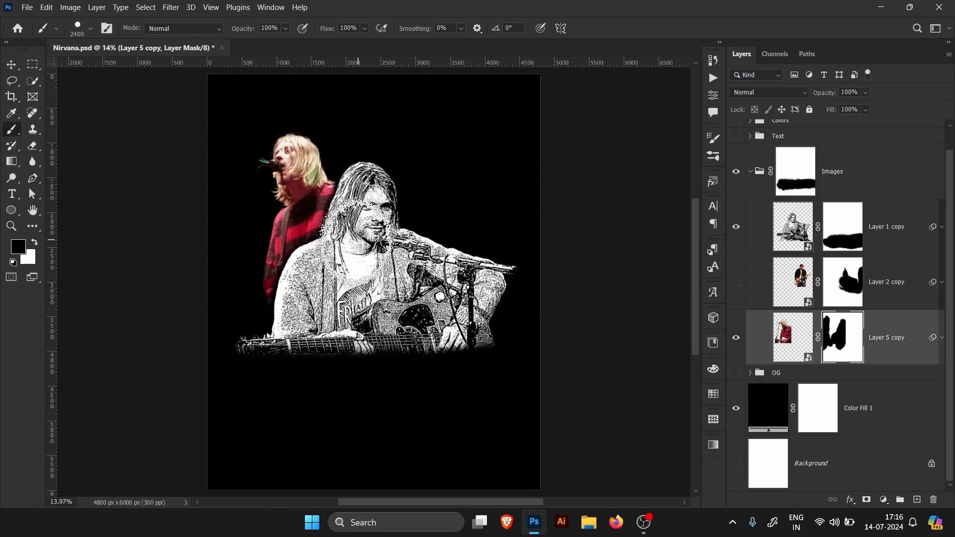
Reduce the brush to 500 px and check the Layer 5 copy mask edge along the front figure's hair and shoulder.
{"action": "scroll", "coordinate": [340, 226], "scroll_direction": "up", "scroll_amount": 5}
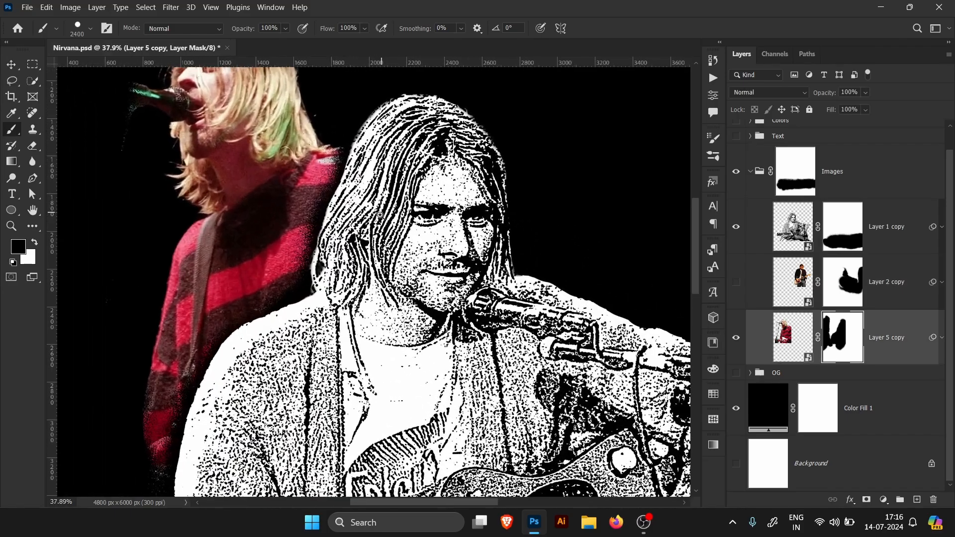
{"action": "scroll", "coordinate": [319, 231], "scroll_direction": "up", "scroll_amount": 4}
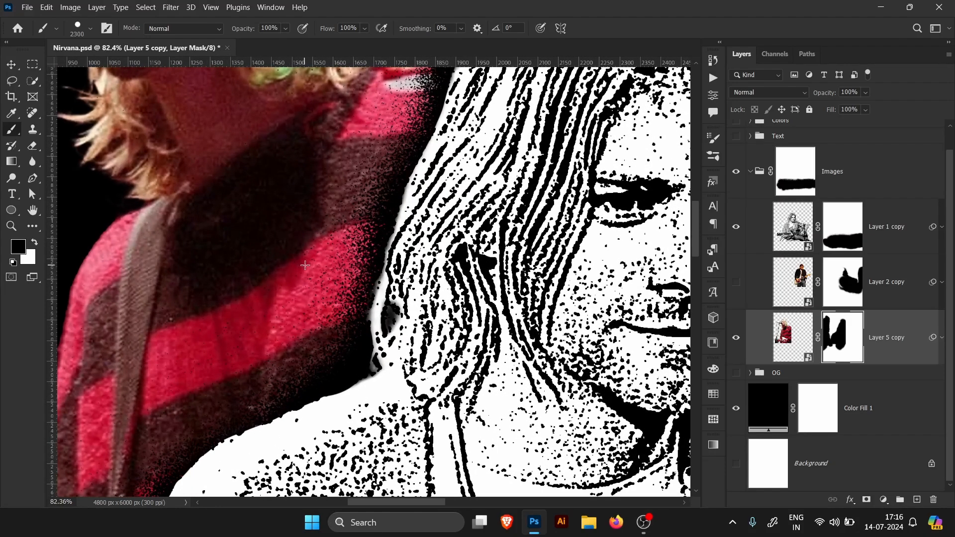
{"action": "key", "text": "bracketleft"}
{"action": "key", "text": "bracketleft"}
{"action": "key", "text": "bracketleft"}
{"action": "key", "text": "bracketleft"}
{"action": "key", "text": "bracketleft"}
{"action": "key", "text": "bracketleft"}
{"action": "key", "text": "bracketleft"}
{"action": "key", "text": "bracketleft"}
{"action": "key", "text": "bracketleft"}
{"action": "key", "text": "bracketleft"}
{"action": "key", "text": "bracketleft"}
{"action": "key", "text": "bracketleft"}
{"action": "key", "text": "bracketleft"}
{"action": "key", "text": "bracketleft"}
{"action": "key", "text": "bracketleft"}
{"action": "key", "text": "bracketleft"}
{"action": "key", "text": "bracketleft"}
{"action": "key", "text": "bracketleft"}
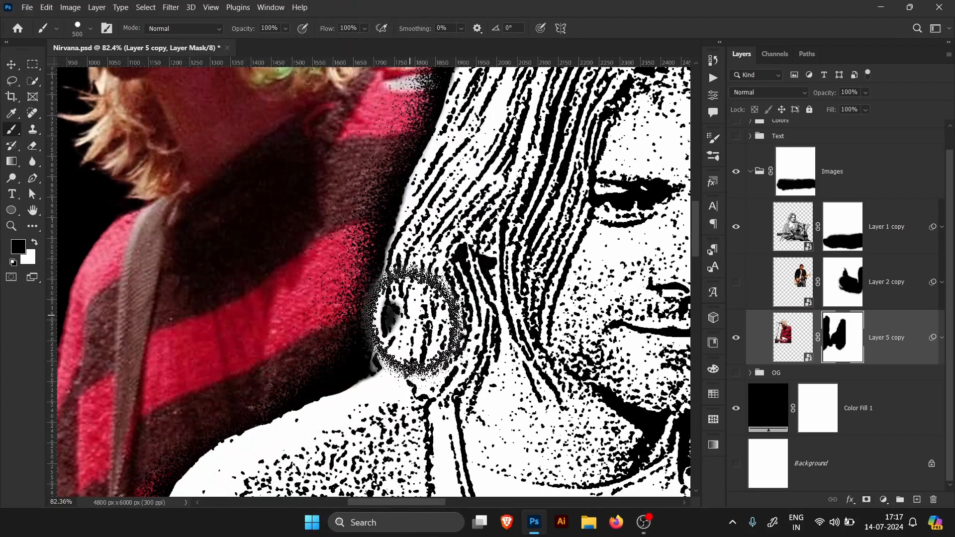
{"action": "left_click_drag", "start_coordinate": [353, 417], "coordinate": [420, 253]}
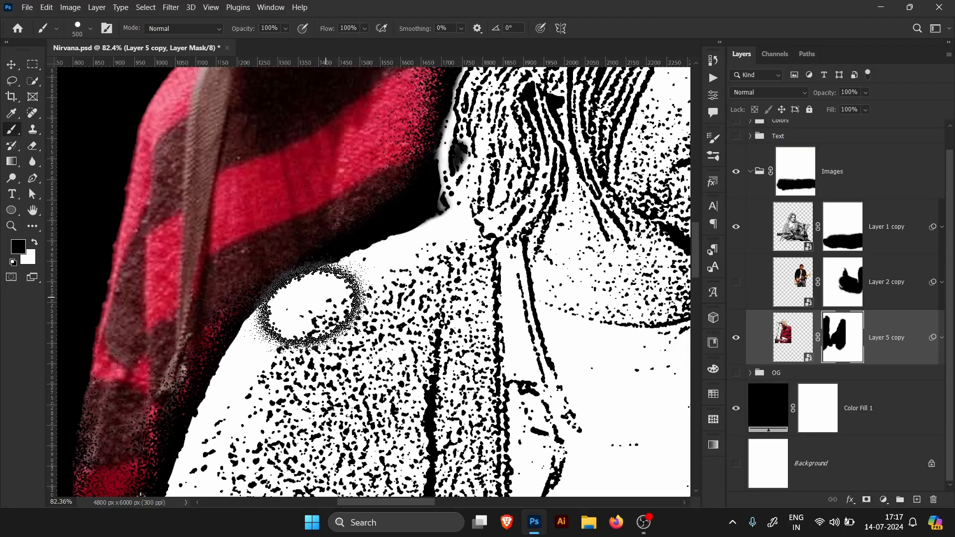
{"action": "left_click_drag", "start_coordinate": [256, 380], "coordinate": [380, 207]}
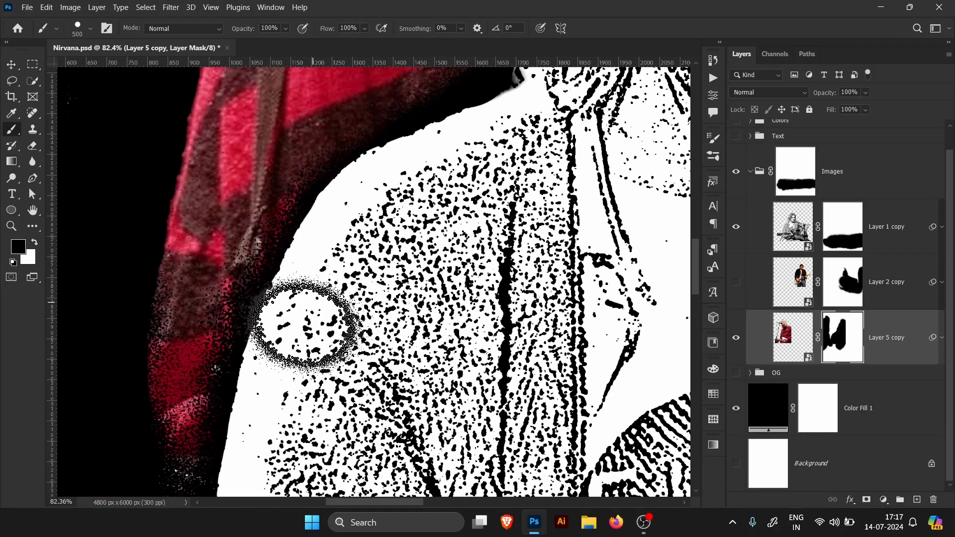
{"action": "left_click_drag", "start_coordinate": [440, 258], "coordinate": [355, 299]}
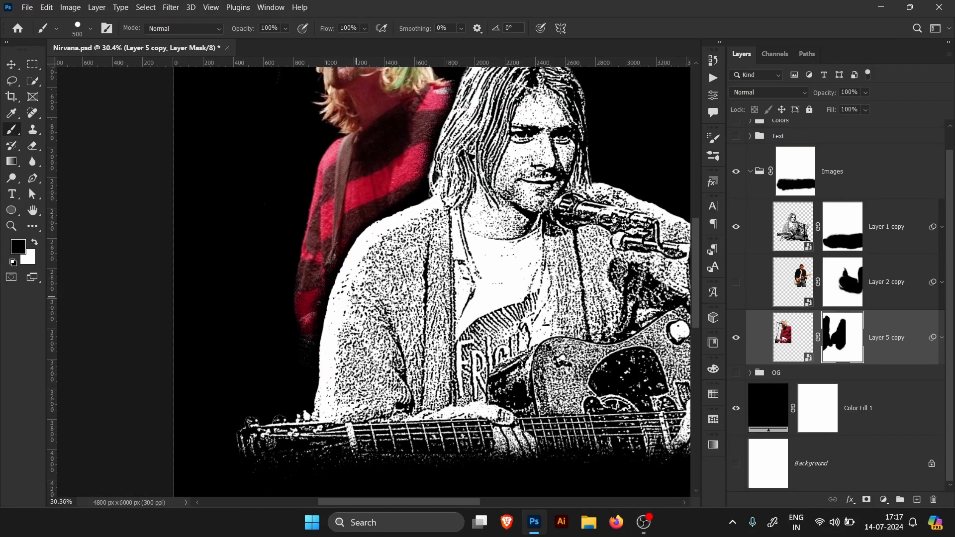
{"action": "left_click_drag", "start_coordinate": [501, 286], "coordinate": [456, 286]}
{"action": "left_click_drag", "start_coordinate": [525, 265], "coordinate": [441, 288]}
Show Layer 2 copy and paint white on its mask to restore the dark jacket beside the front figure's hair.
{"action": "left_click", "coordinate": [735, 300]}
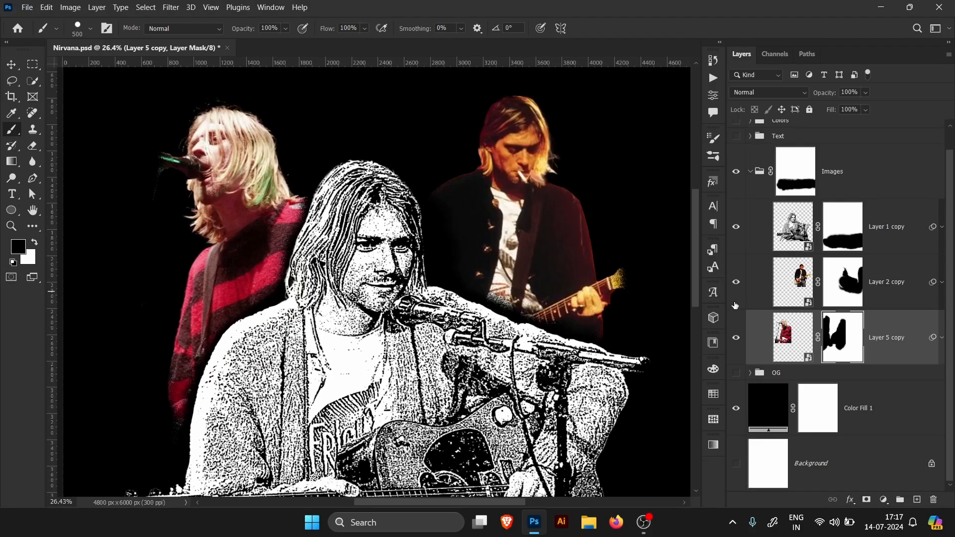
{"action": "left_click", "coordinate": [843, 287]}
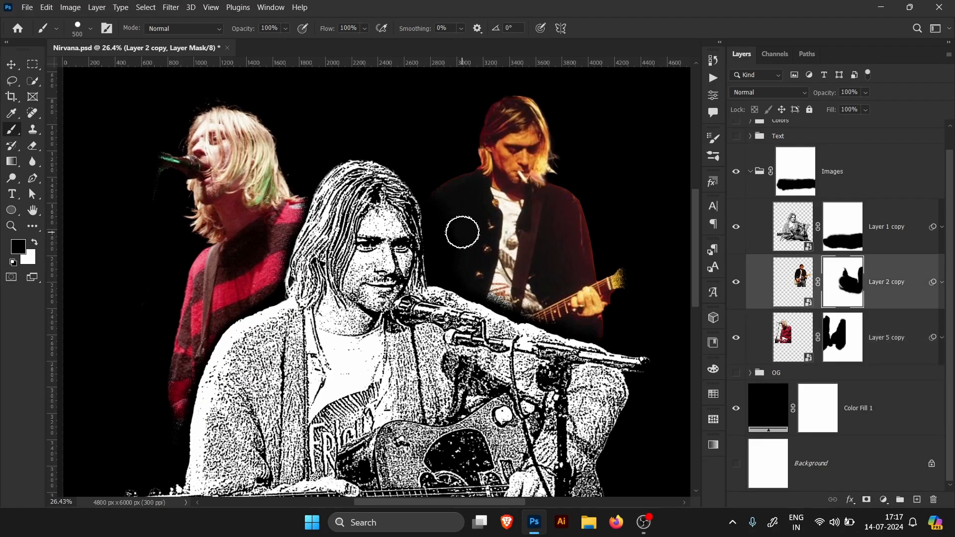
{"action": "key", "text": "x"}
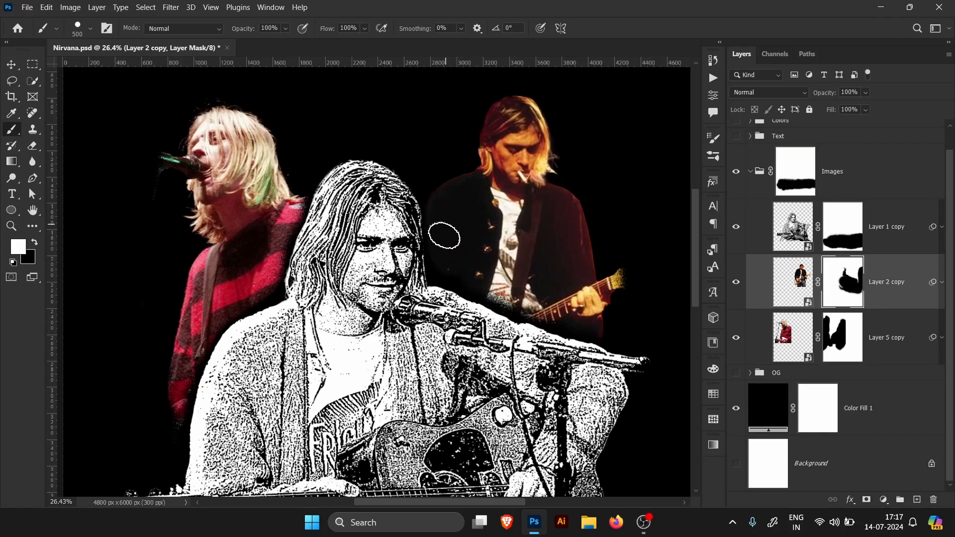
{"action": "mouse_move", "coordinate": [481, 281]}
{"action": "left_mouse_down"}
{"action": "mouse_move", "coordinate": [593, 321]}
{"action": "mouse_move", "coordinate": [499, 292]}
{"action": "left_mouse_up"}
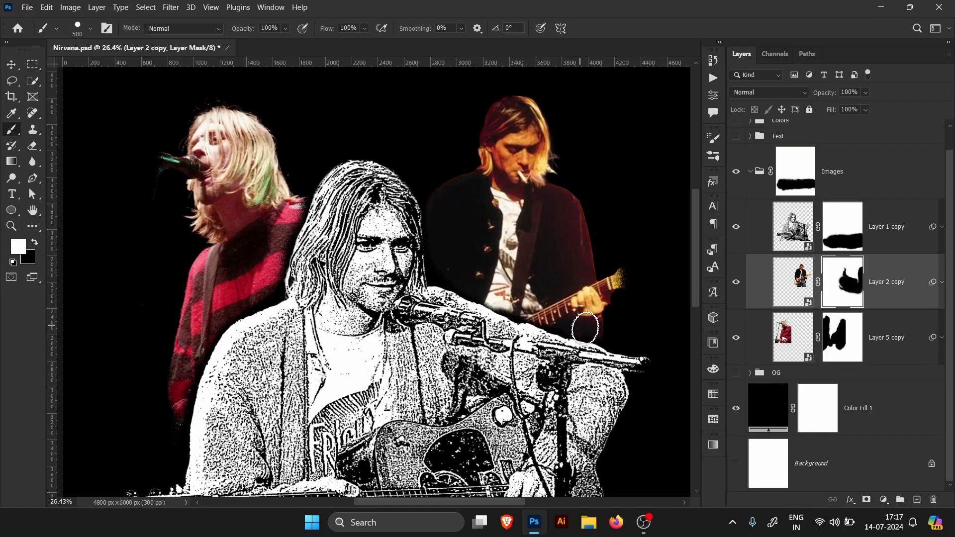
Enlarge the brush to 900 px and switch the foreground color to black.
{"action": "key", "text": "bracketright"}
{"action": "key", "text": "bracketright"}
{"action": "key", "text": "bracketright"}
{"action": "key", "text": "bracketright"}
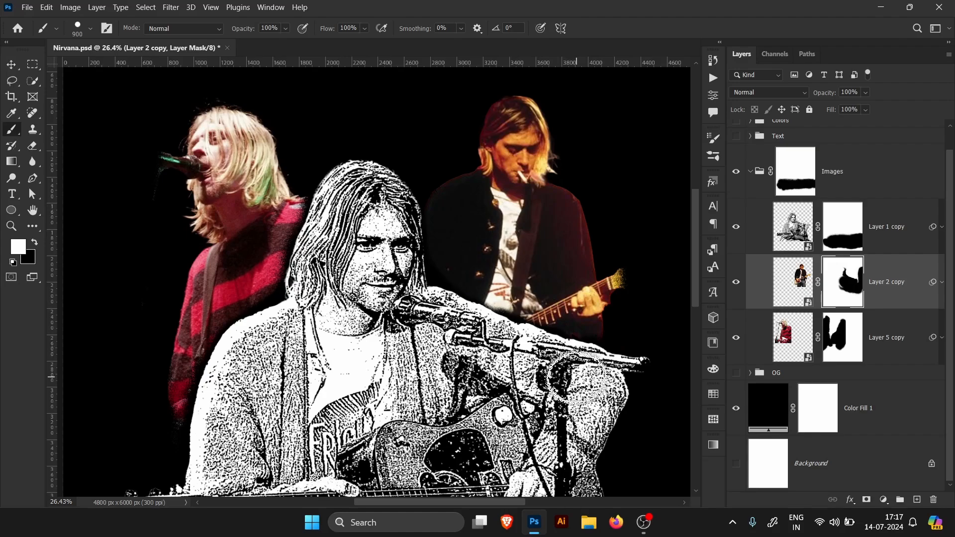
{"action": "key", "text": "x"}
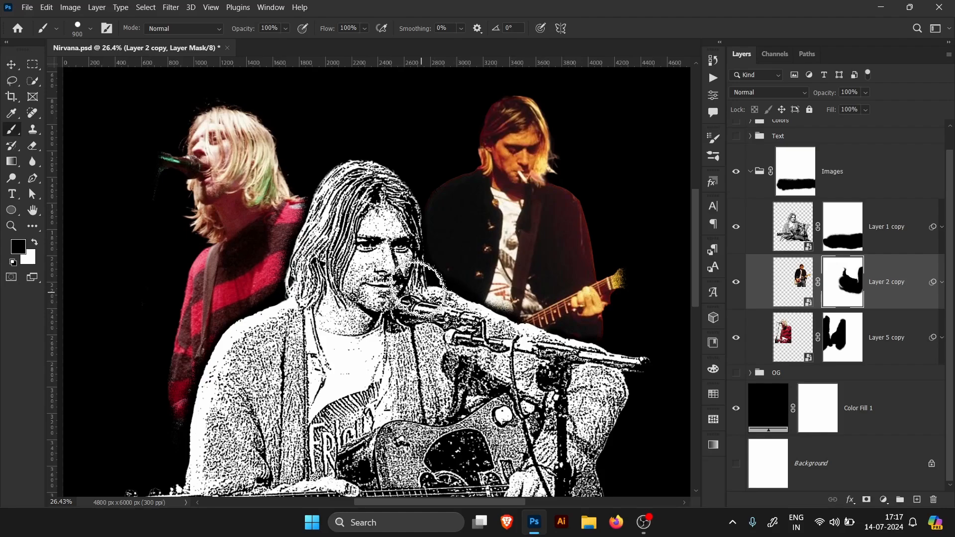
{"action": "key", "text": "ctrl+0"}
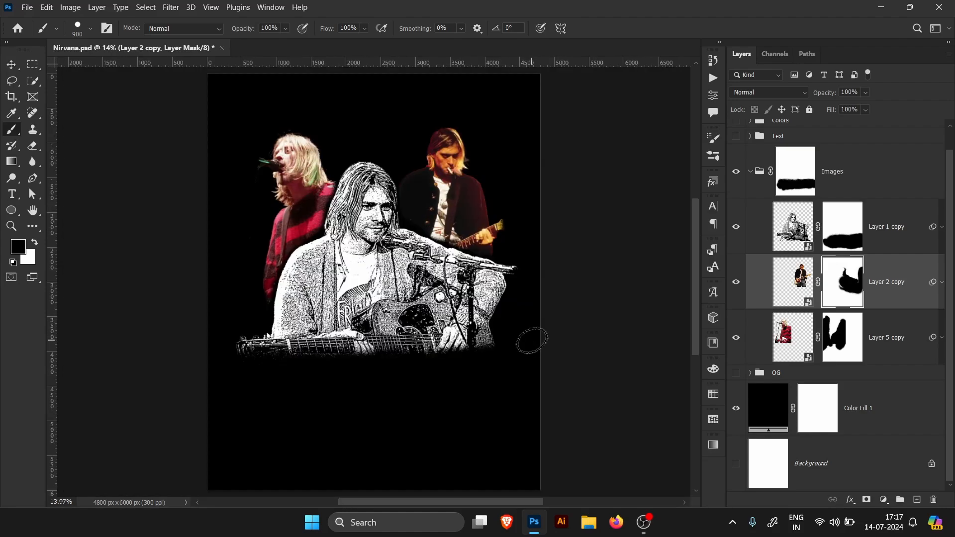
Hide Layer 1 copy and turn on the smart filters of Layer 2 copy.
{"action": "left_click", "coordinate": [906, 241]}
{"action": "left_click", "coordinate": [737, 227]}
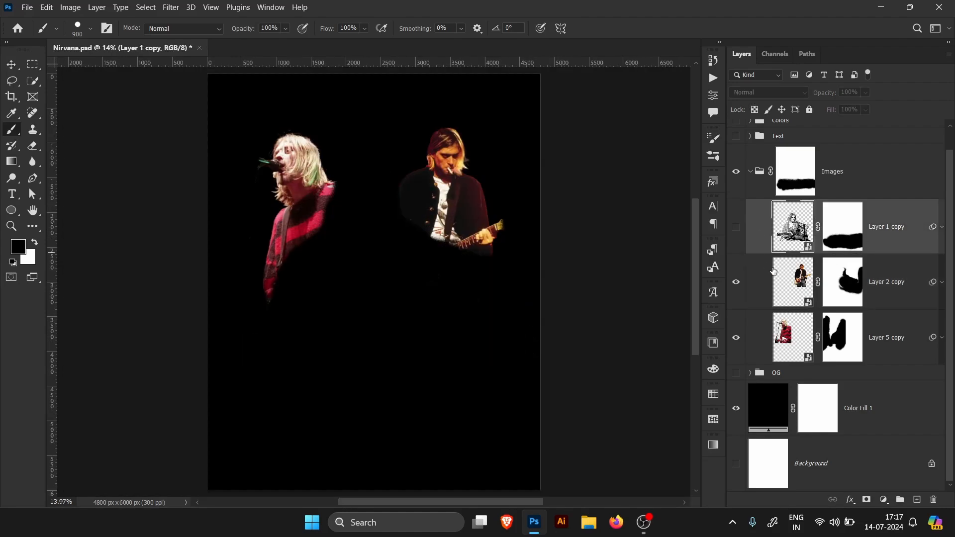
{"action": "left_click", "coordinate": [920, 292]}
{"action": "left_click", "coordinate": [942, 282]}
{"action": "scroll", "coordinate": [853, 306], "scroll_direction": "down", "scroll_amount": 2}
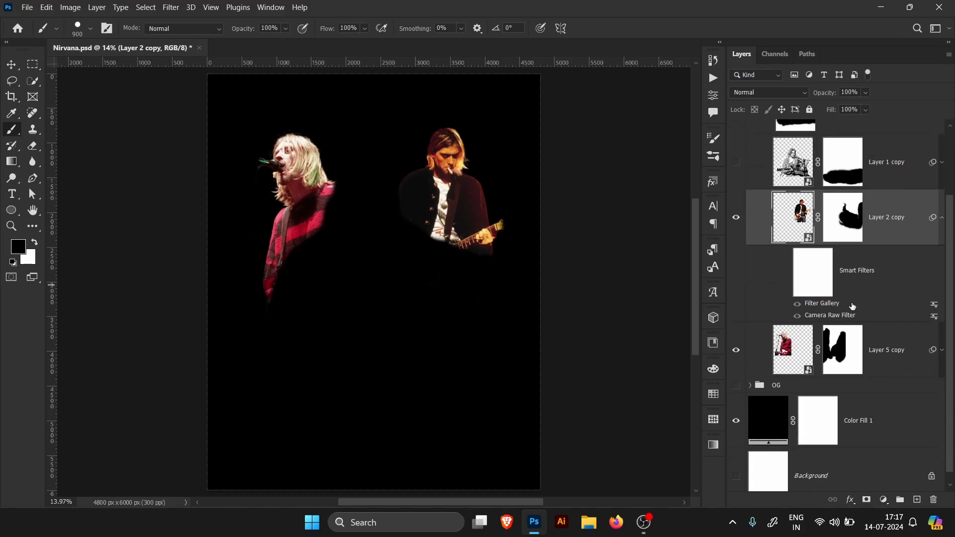
{"action": "left_click", "coordinate": [788, 273]}
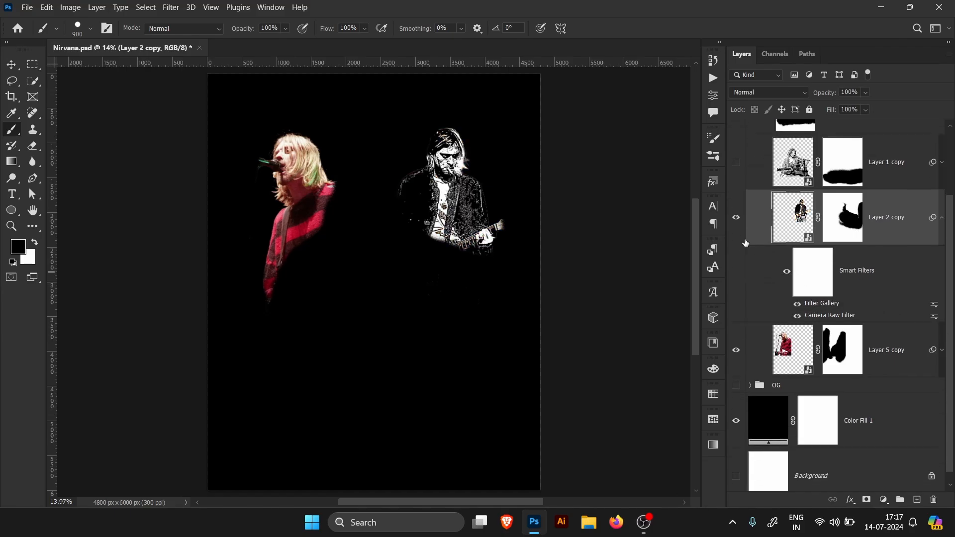
{"action": "scroll", "coordinate": [446, 126], "scroll_direction": "up", "scroll_amount": 4}
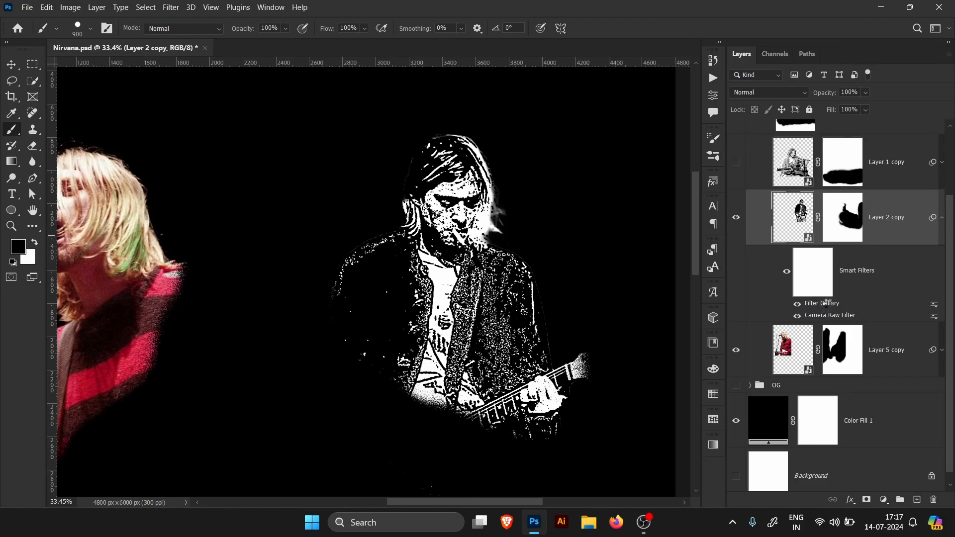
Open Layer 2 copy's Filter Gallery with a 25% preview and set the intensity of the Enlarged-type Grain effect to 13.
{"action": "double_click", "coordinate": [828, 306]}
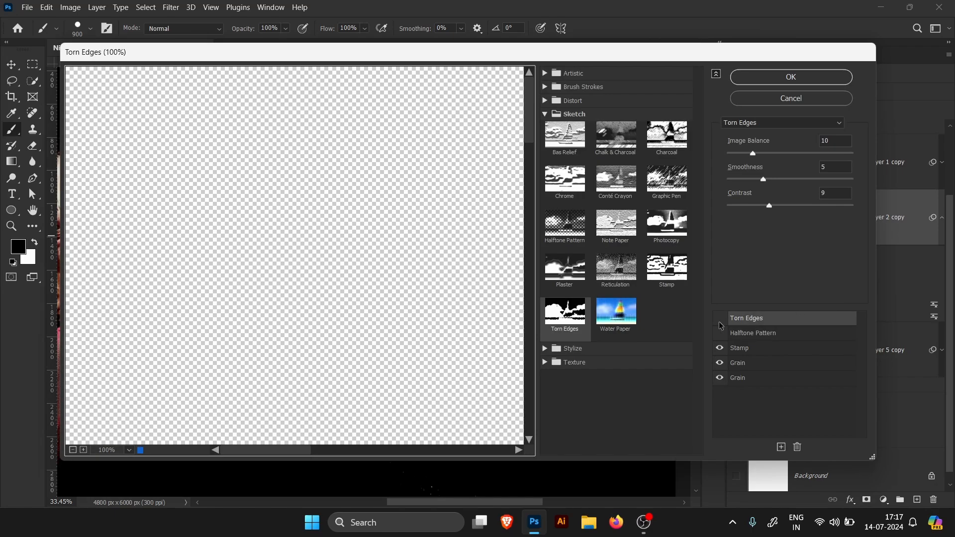
{"action": "left_click", "coordinate": [129, 451]}
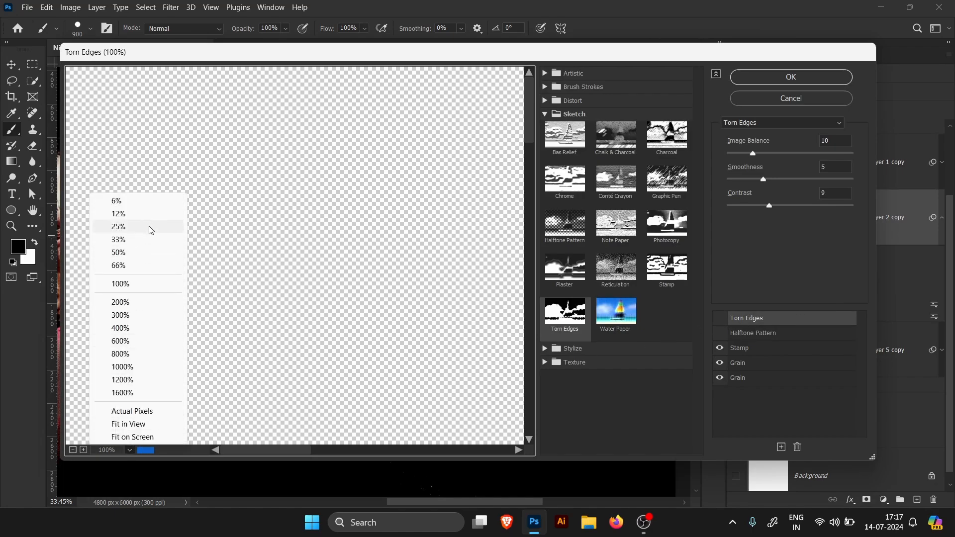
{"action": "left_click", "coordinate": [149, 227]}
{"action": "left_click", "coordinate": [763, 350]}
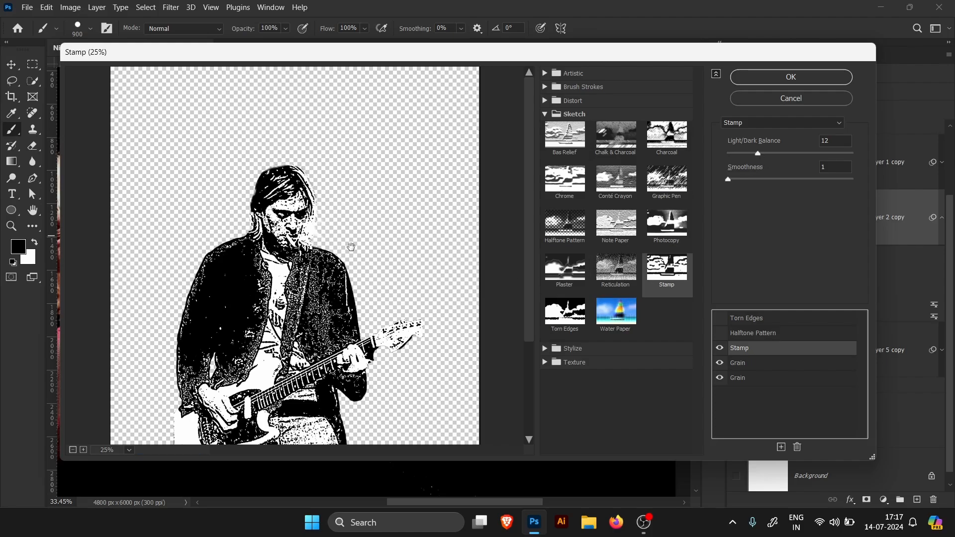
{"action": "left_click", "coordinate": [757, 383]}
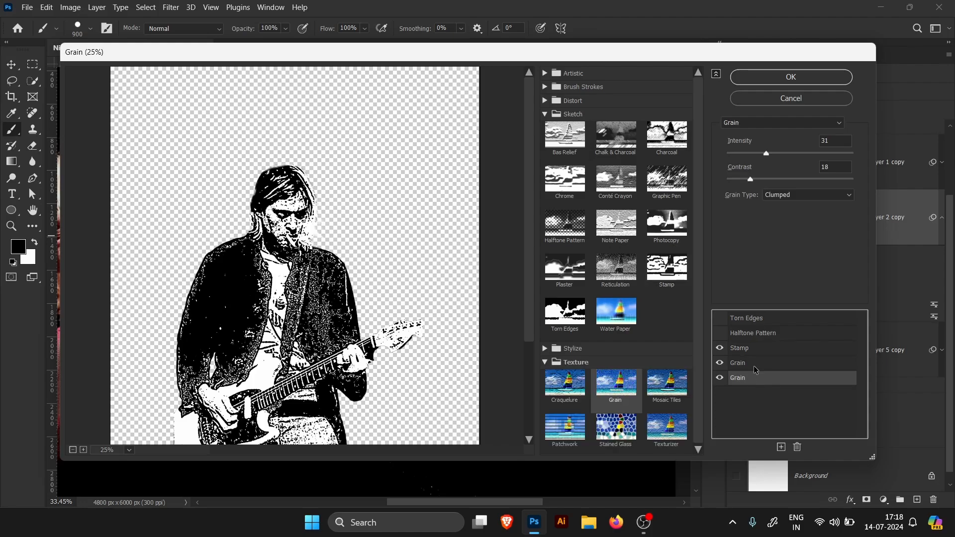
{"action": "left_click", "coordinate": [757, 364]}
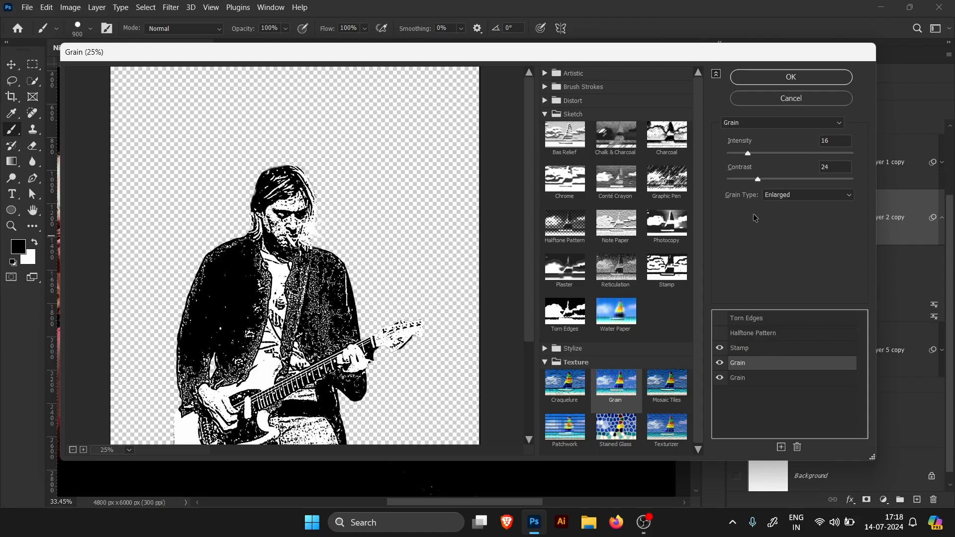
{"action": "left_click_drag", "start_coordinate": [756, 153], "coordinate": [742, 153]}
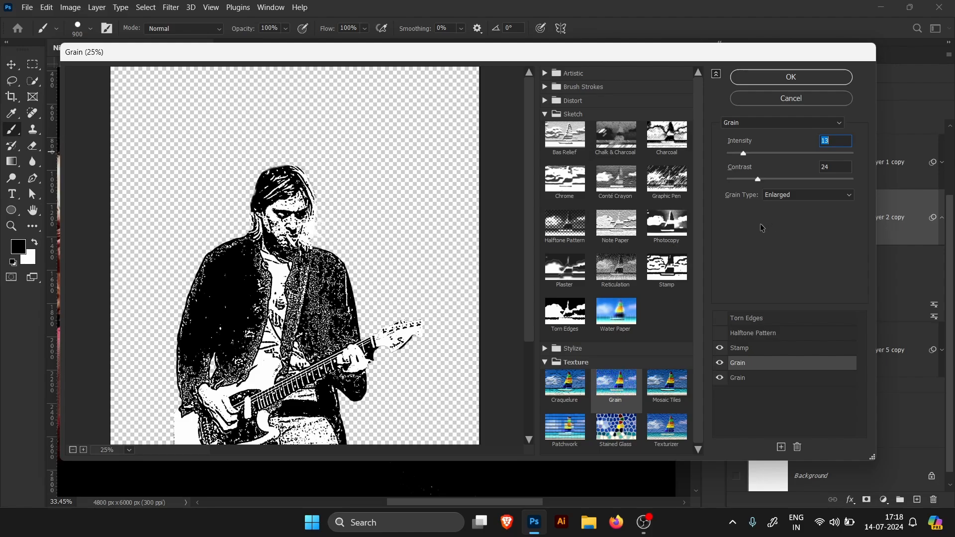
Set the Stamp effect's Light/Dark Balance to 13 and apply the Filter Gallery changes to Layer 2 copy.
{"action": "left_click", "coordinate": [745, 349]}
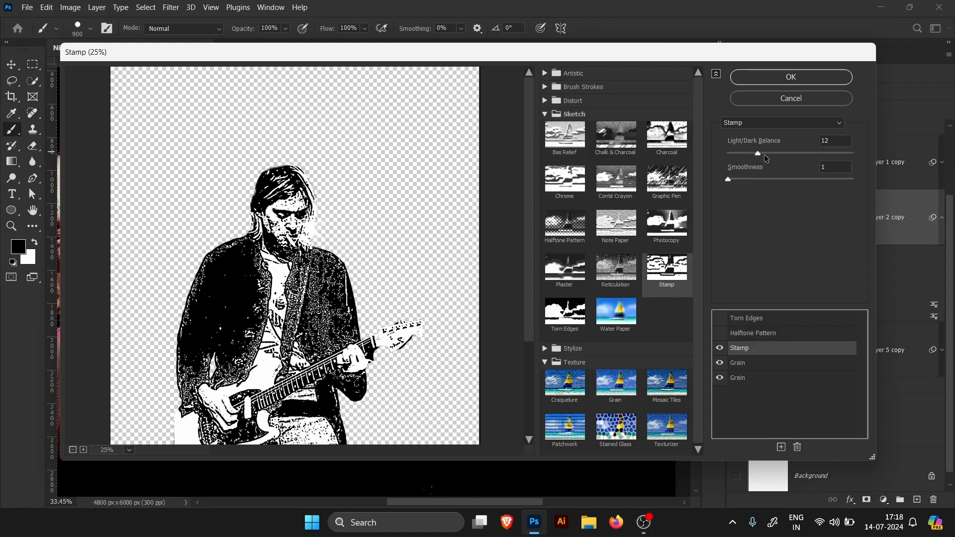
{"action": "left_click_drag", "start_coordinate": [764, 155], "coordinate": [753, 153]}
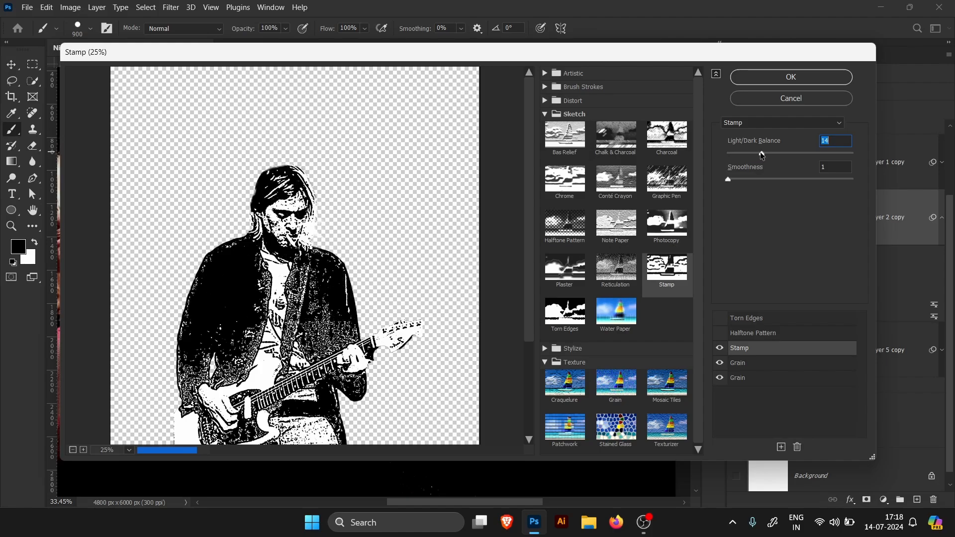
{"action": "key", "text": "Up"}
{"action": "key", "text": "Up"}
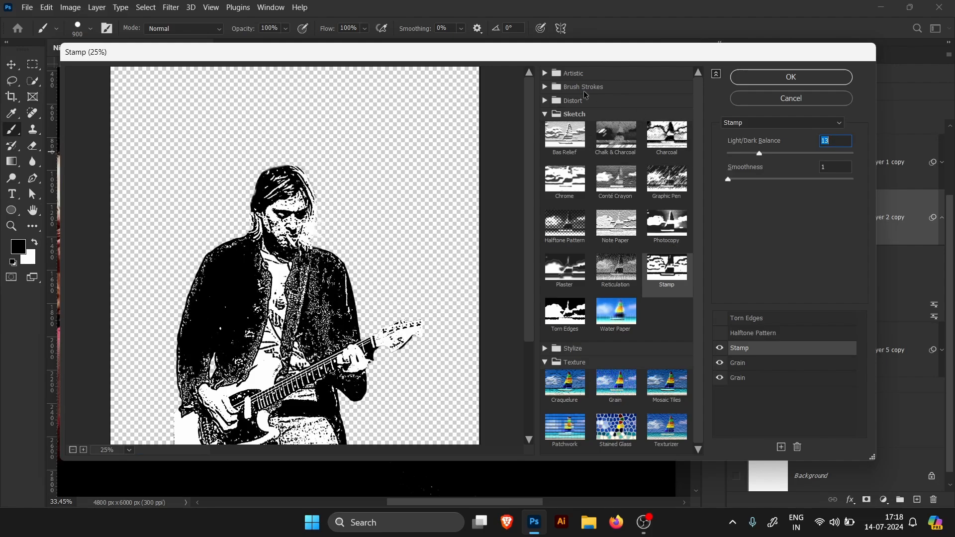
{"action": "key", "text": "Up"}
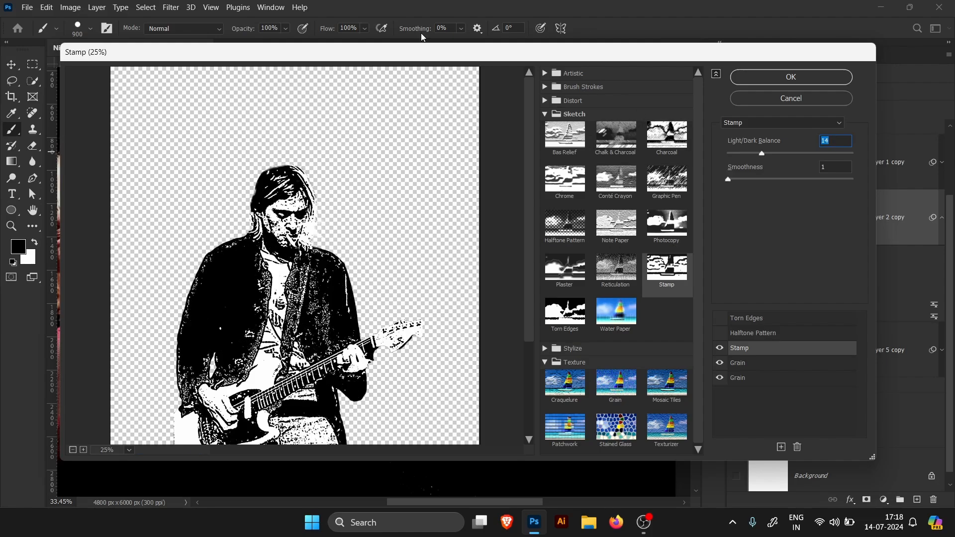
{"action": "key", "text": "Down"}
{"action": "left_click", "coordinate": [786, 80]}
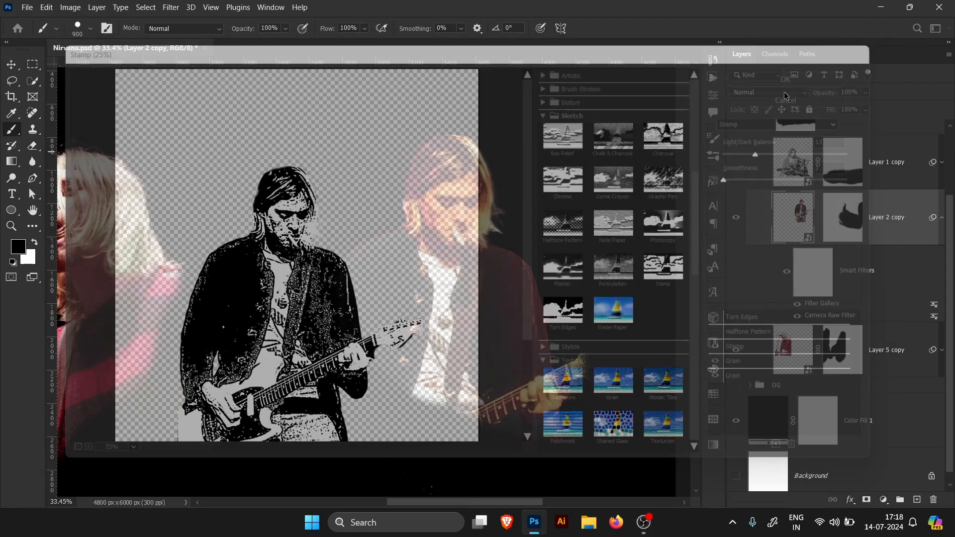
Hide Layer 2 copy and turn on the smart filters of Layer 5 copy.
{"action": "left_click", "coordinate": [737, 220]}
{"action": "scroll", "coordinate": [951, 313], "scroll_direction": "down", "scroll_amount": 1}
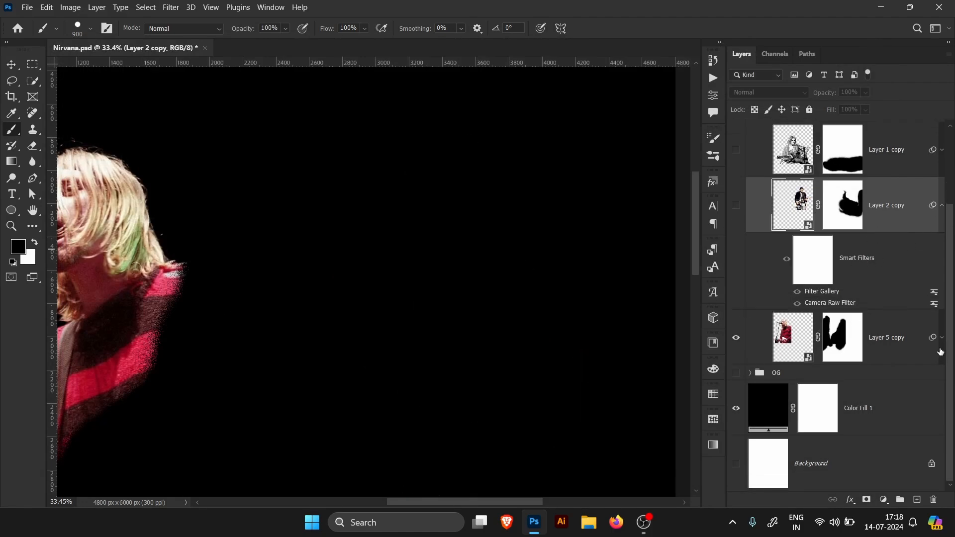
{"action": "left_click", "coordinate": [943, 339]}
{"action": "scroll", "coordinate": [948, 347], "scroll_direction": "down", "scroll_amount": 3}
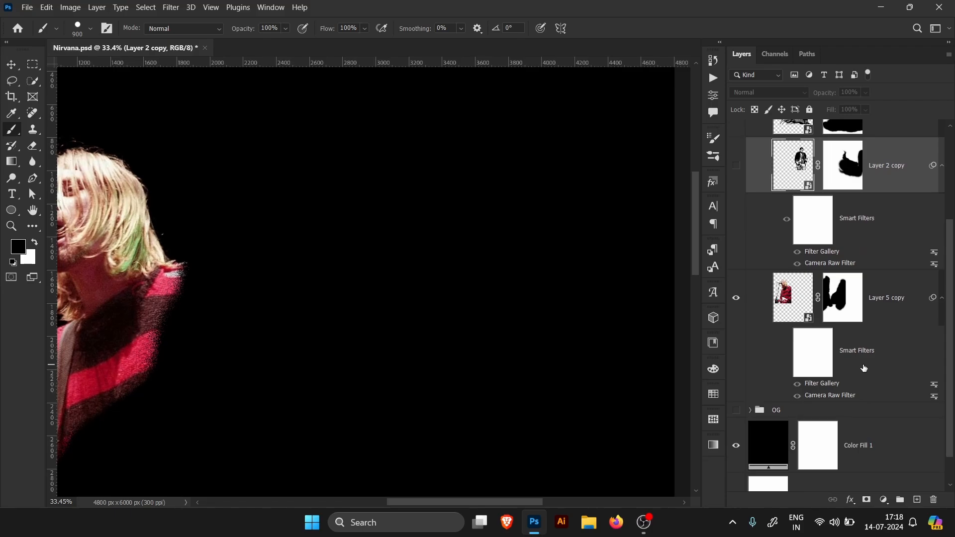
{"action": "key", "text": "ctrl+minus"}
{"action": "scroll", "coordinate": [544, 221], "scroll_direction": "left", "scroll_amount": 3}
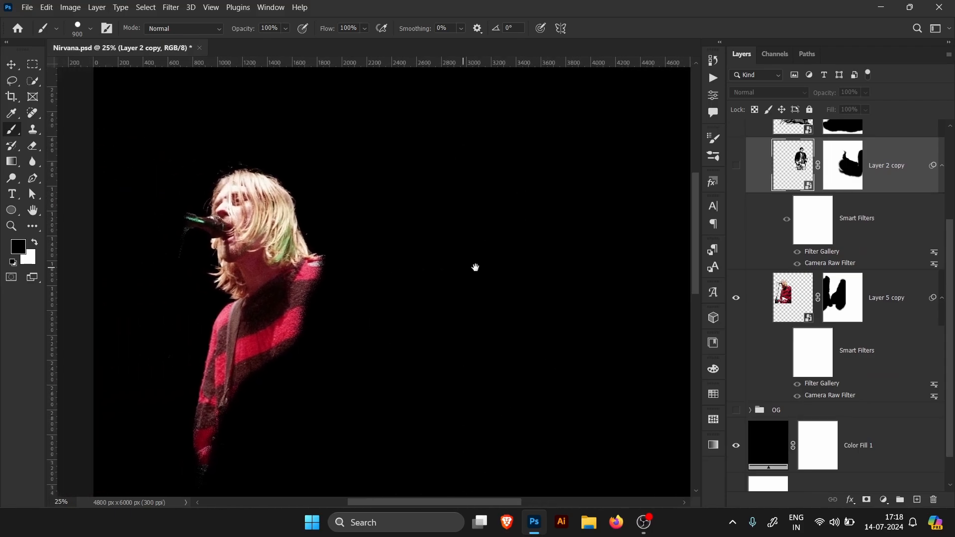
{"action": "left_click", "coordinate": [790, 361]}
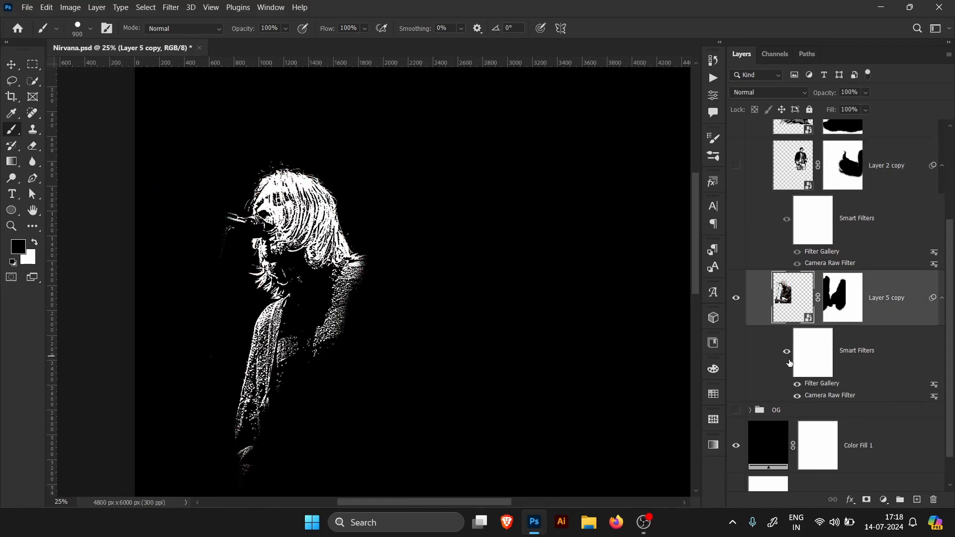
{"action": "scroll", "coordinate": [641, 313], "scroll_direction": "down", "scroll_amount": 3}
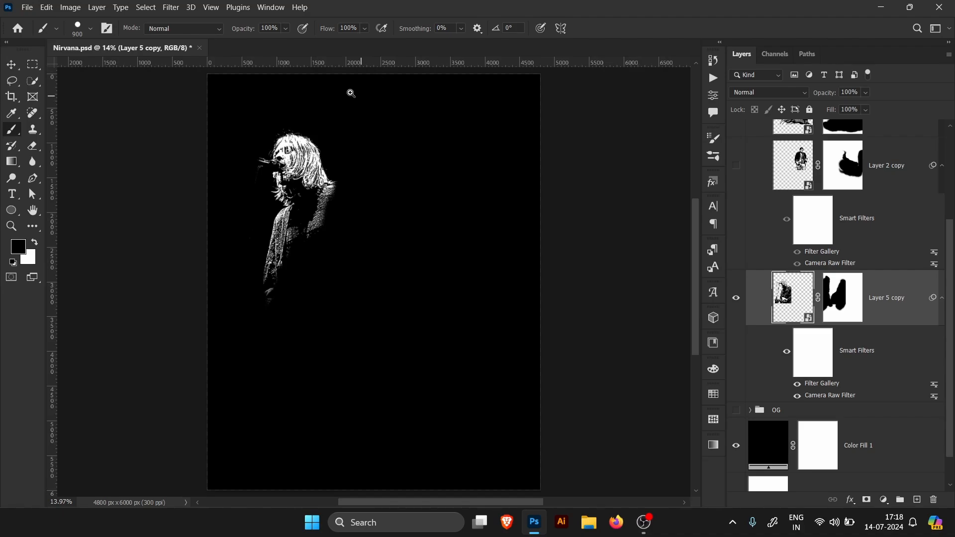
Check the settings of both Grain effects and the Stamp effect in Layer 5 copy's Filter Gallery with a 25% preview.
{"action": "left_click_drag", "start_coordinate": [309, 144], "coordinate": [337, 145]}
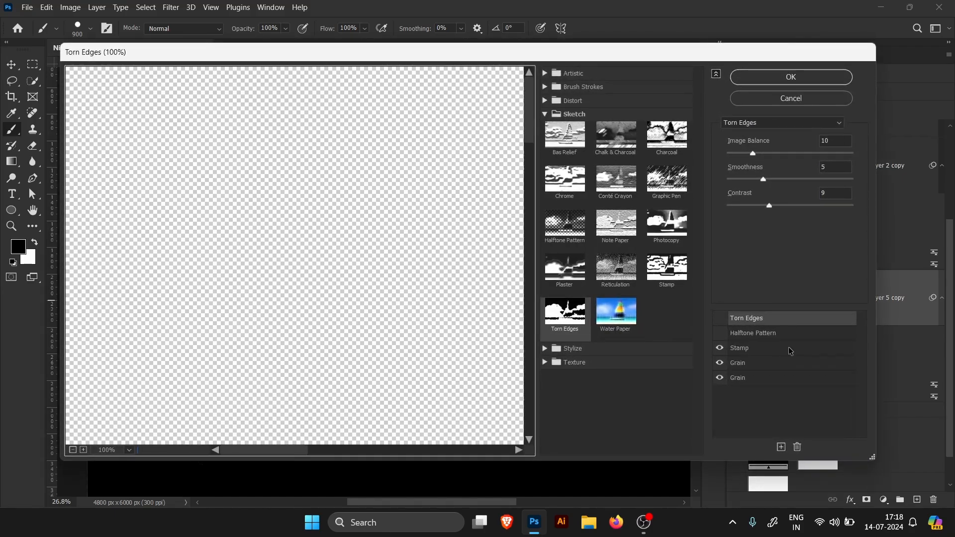
{"action": "left_click", "coordinate": [129, 450]}
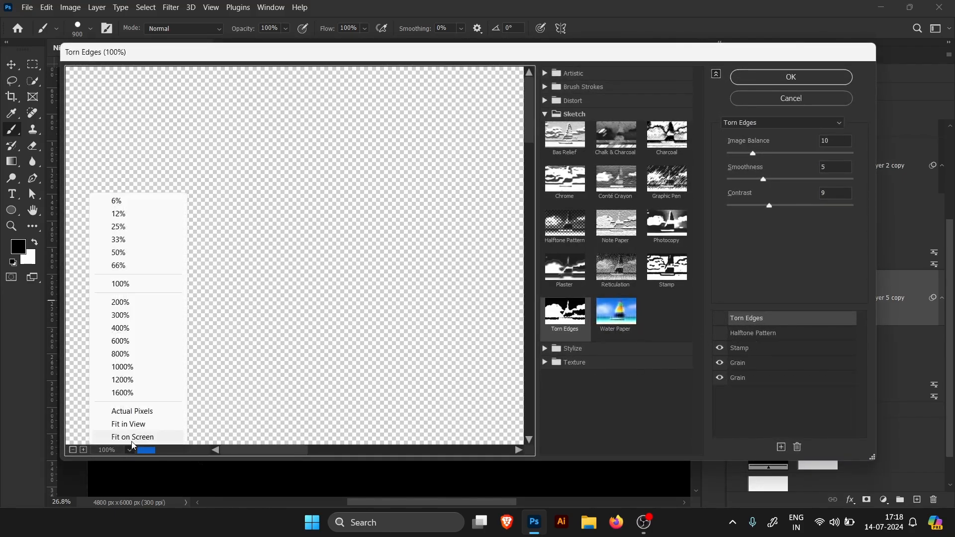
{"action": "left_click", "coordinate": [130, 227]}
{"action": "left_click", "coordinate": [764, 381]}
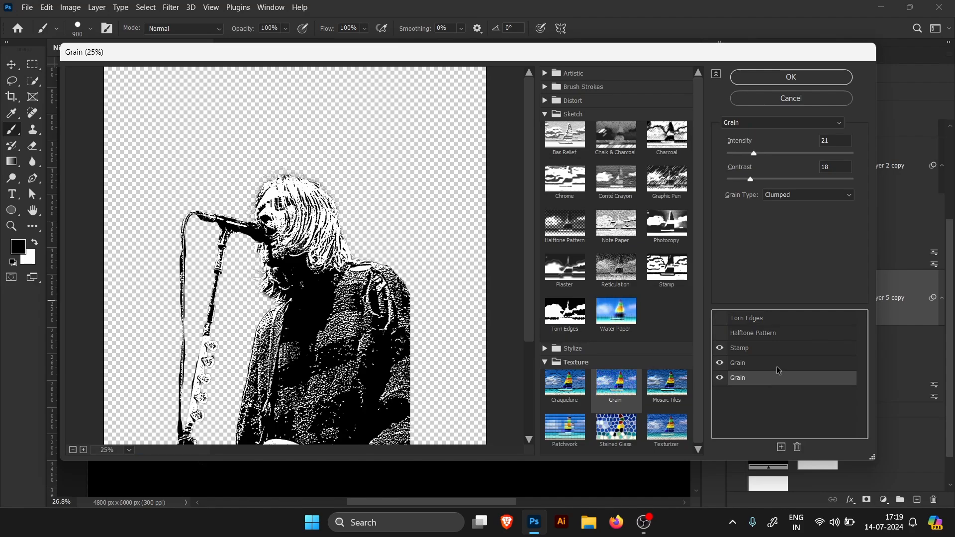
{"action": "left_click", "coordinate": [777, 364]}
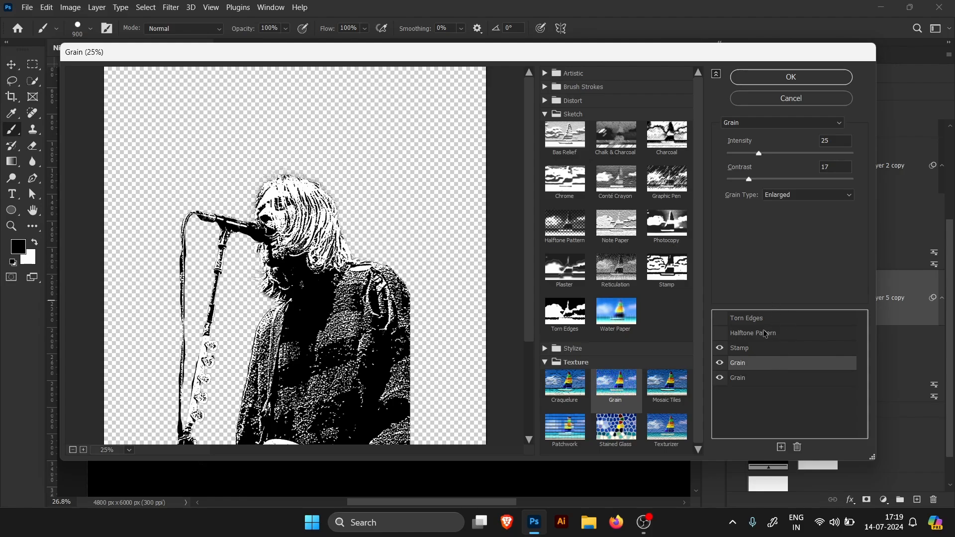
{"action": "left_click", "coordinate": [761, 350]}
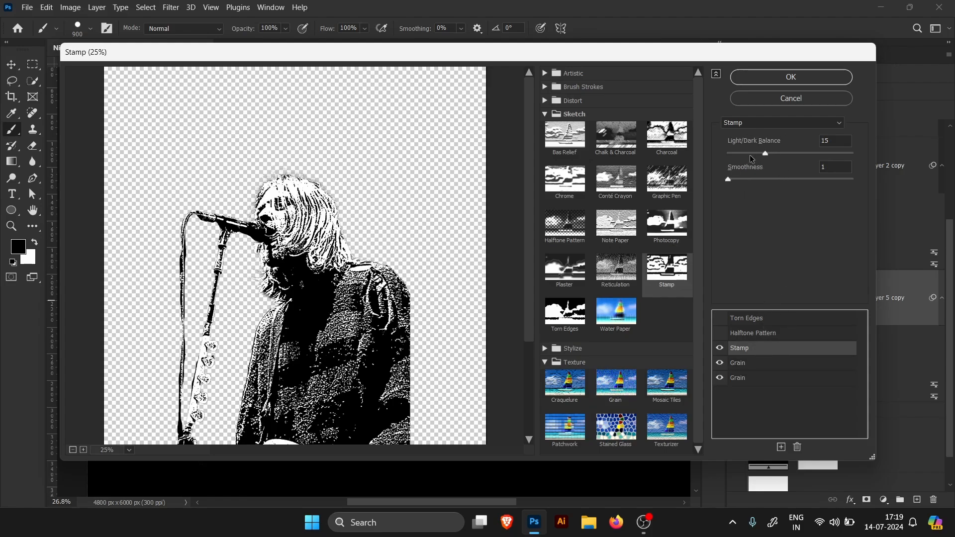
{"action": "left_click", "coordinate": [787, 78]}
Show Layer 1 copy and Layer 2 copy again and collapse the Images group.
{"action": "scroll", "coordinate": [931, 217], "scroll_direction": "up", "scroll_amount": 3}
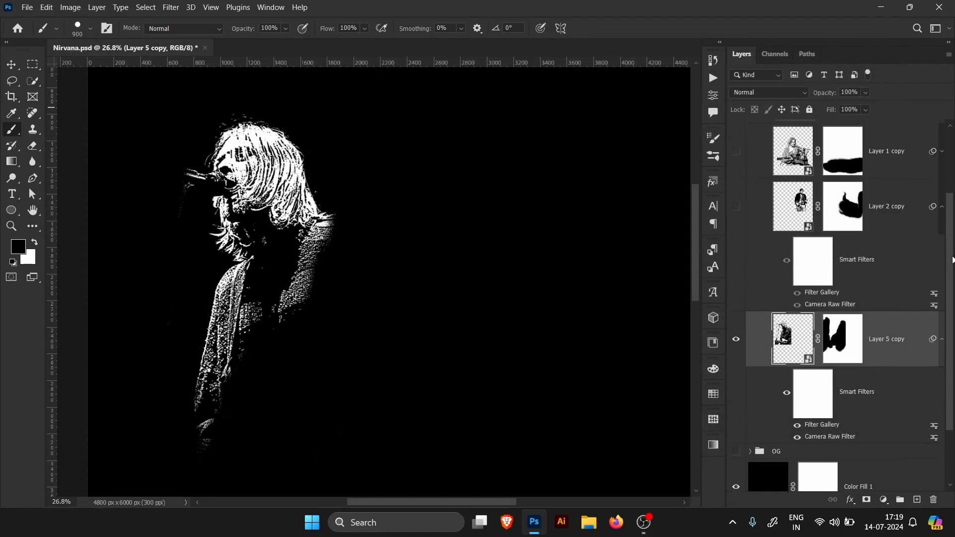
{"action": "left_click_drag", "start_coordinate": [737, 242], "coordinate": [736, 289]}
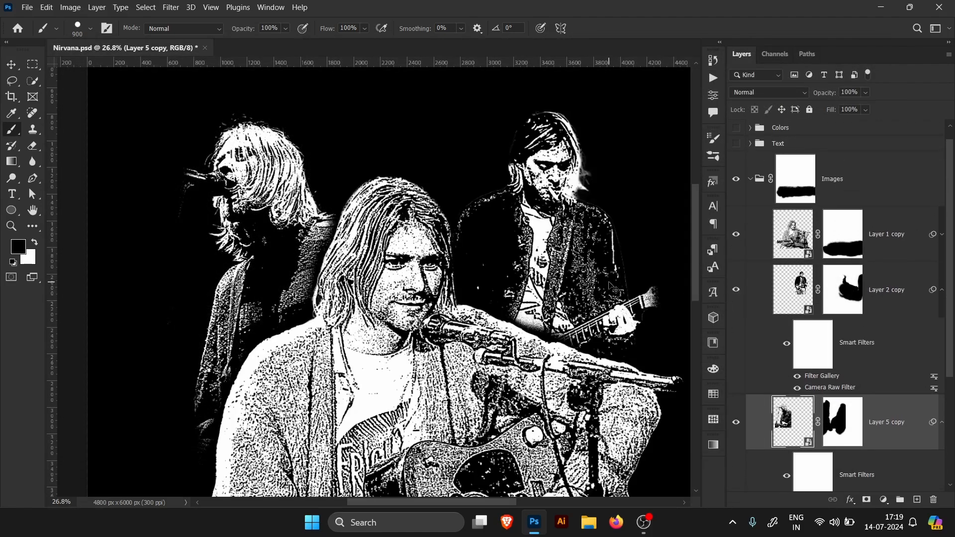
{"action": "key", "text": "ctrl+0"}
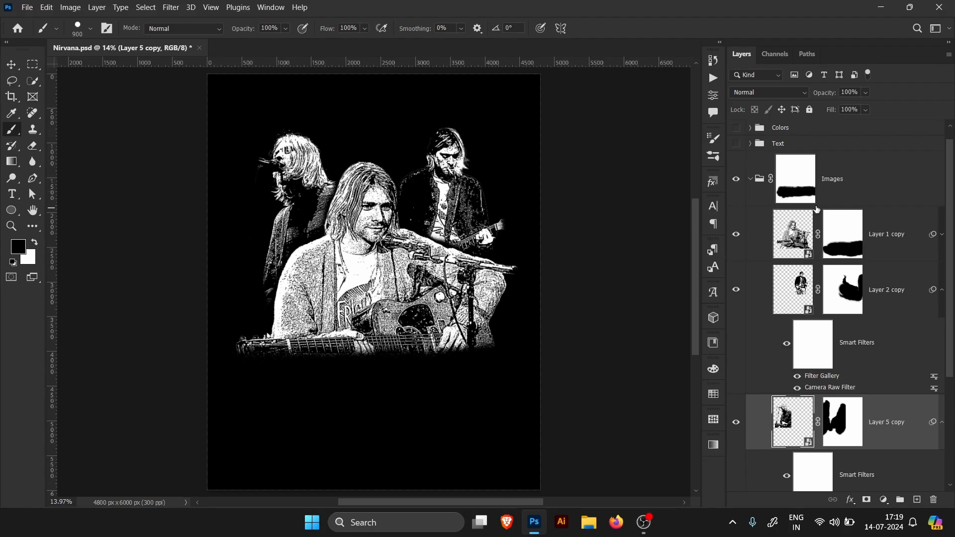
{"action": "left_click", "coordinate": [752, 182]}
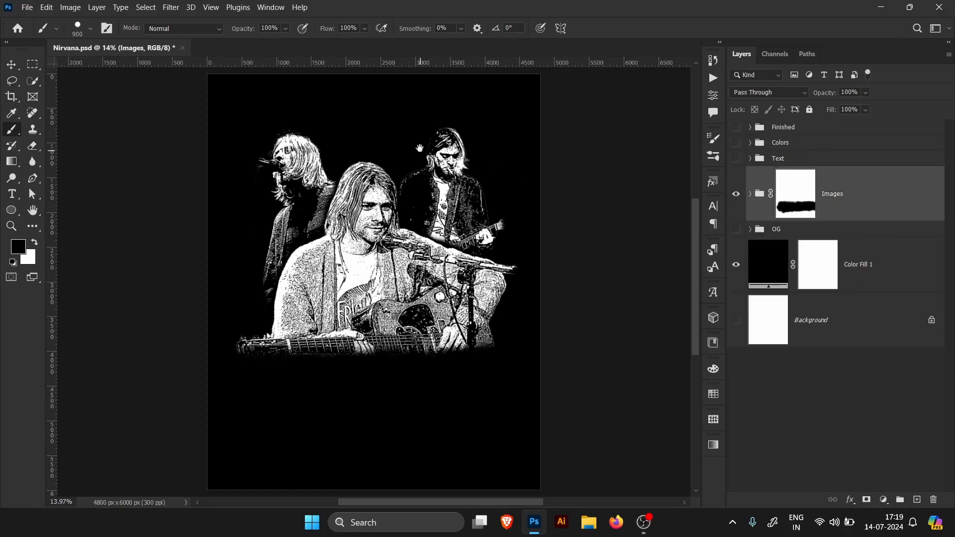
Show the Text group with the NIRVANA lettering and expand it to view its layers.
{"action": "scroll", "coordinate": [416, 139], "scroll_direction": "up", "scroll_amount": 3}
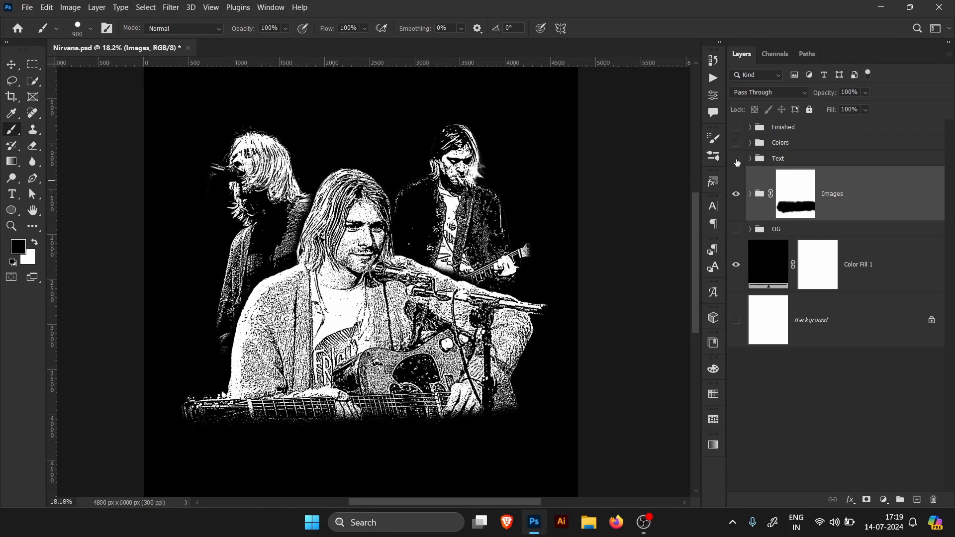
{"action": "left_click", "coordinate": [737, 159]}
{"action": "left_click", "coordinate": [751, 159]}
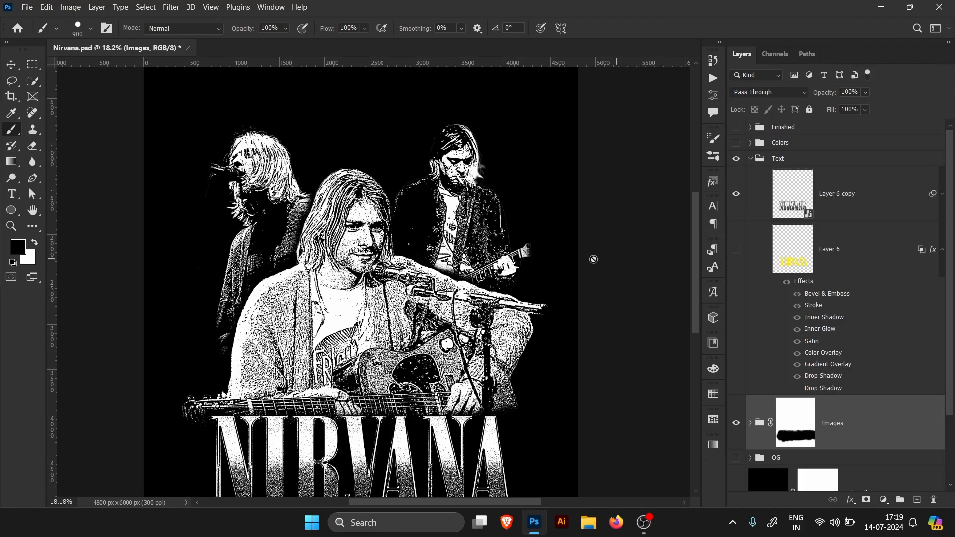
{"action": "scroll", "coordinate": [470, 315], "scroll_direction": "down", "scroll_amount": 3}
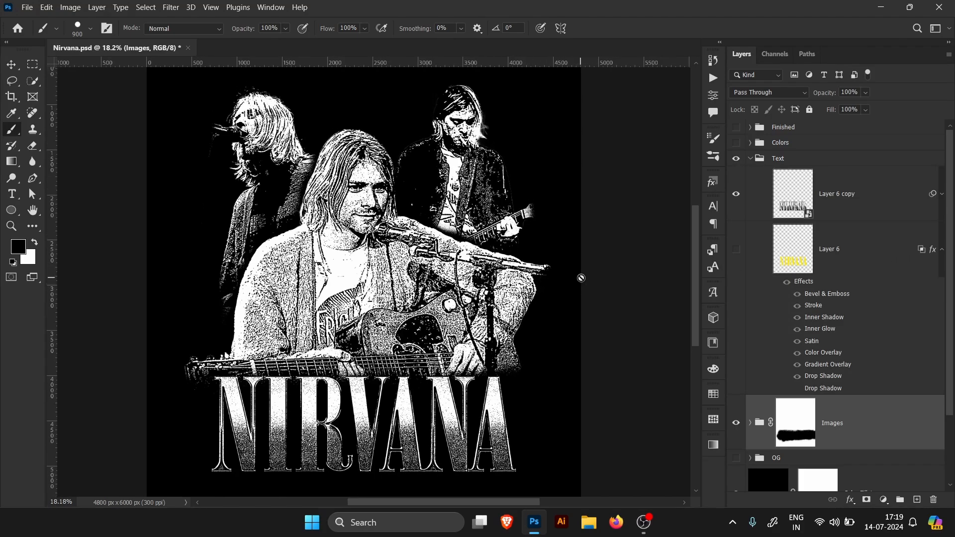
Show Layer 6 in place of Layer 6 copy and expand its effects list to view the applied layer styles.
{"action": "left_click", "coordinate": [872, 212]}
{"action": "left_click", "coordinate": [942, 250]}
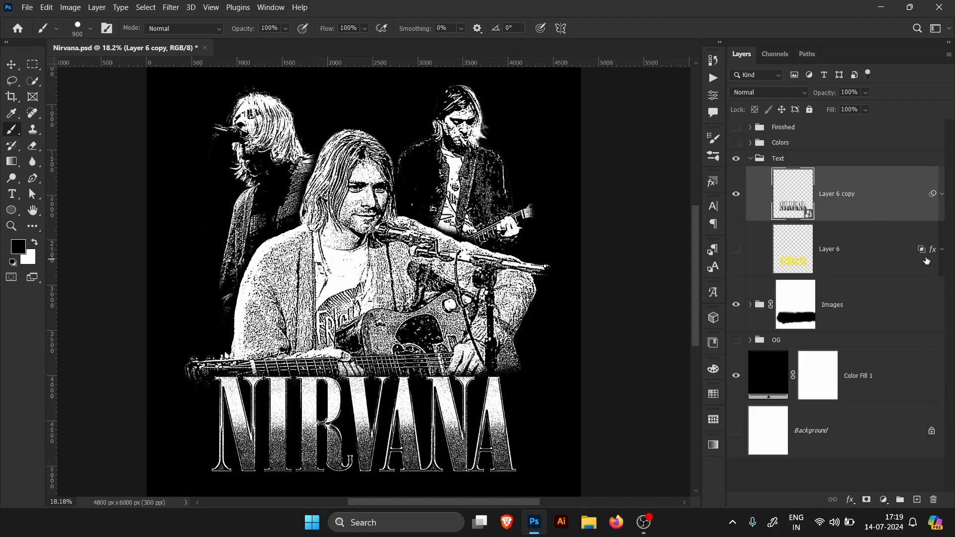
{"action": "left_click", "coordinate": [736, 206]}
{"action": "left_click", "coordinate": [737, 249]}
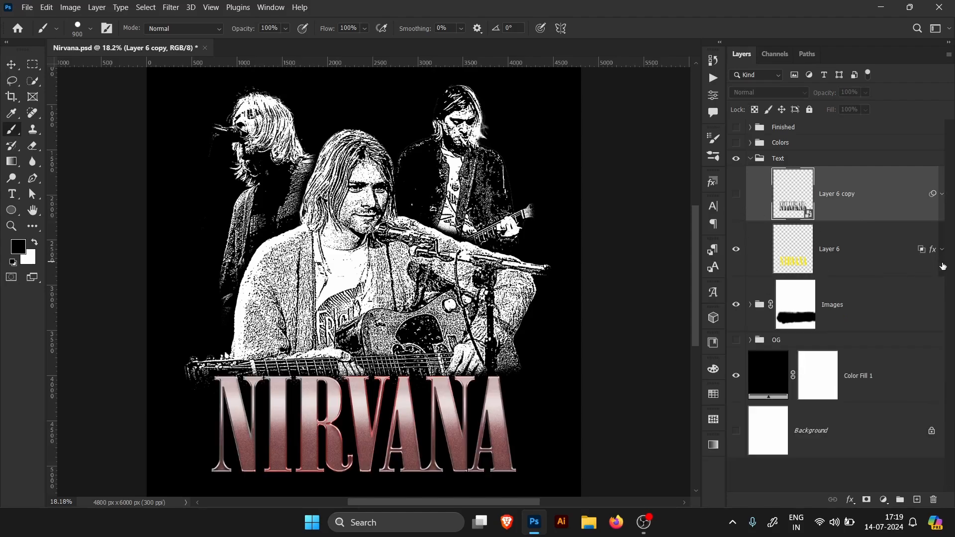
{"action": "left_click", "coordinate": [942, 250]}
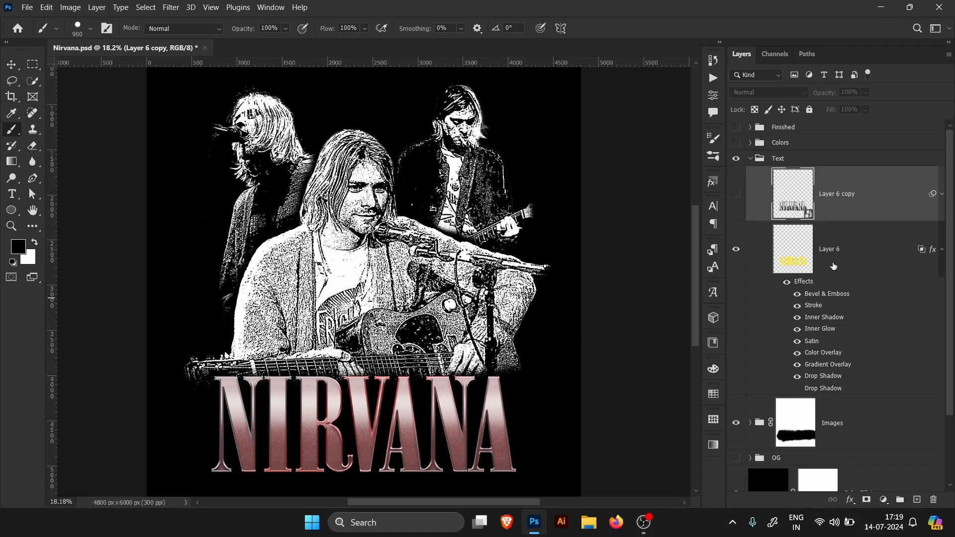
Collapse Layer 6's effects, hide that layer and make Layer 6 copy visible again.
{"action": "left_click", "coordinate": [894, 257]}
{"action": "left_click", "coordinate": [942, 250]}
{"action": "left_click", "coordinate": [736, 249]}
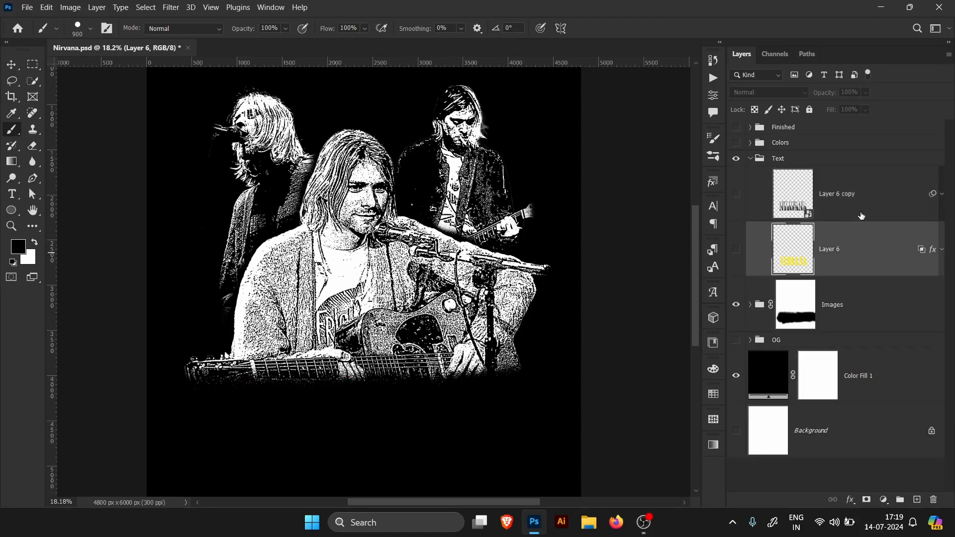
{"action": "left_click", "coordinate": [730, 206]}
{"action": "left_click", "coordinate": [736, 194]}
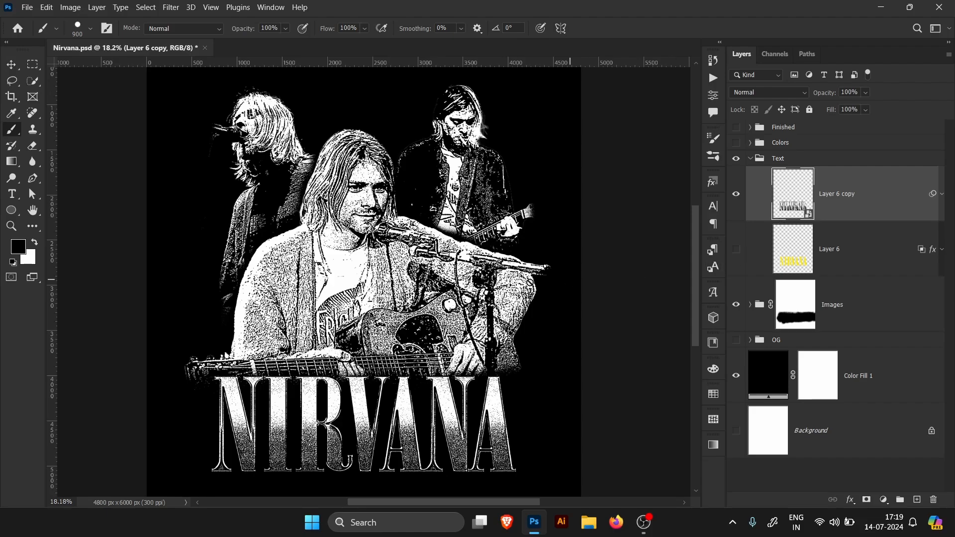
Expand the smart filters of Layer 6 copy and examine the stamp texture of the NIRVANA lettering up close.
{"action": "scroll", "coordinate": [312, 388], "scroll_direction": "up", "scroll_amount": 1}
{"action": "left_click_drag", "start_coordinate": [356, 324], "coordinate": [382, 306]}
{"action": "left_click", "coordinate": [850, 252]}
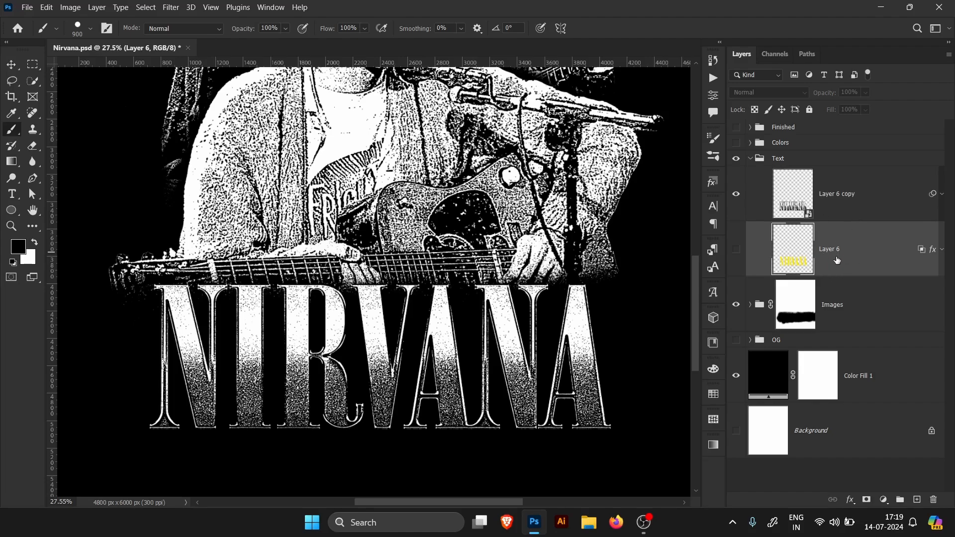
{"action": "left_click", "coordinate": [876, 209]}
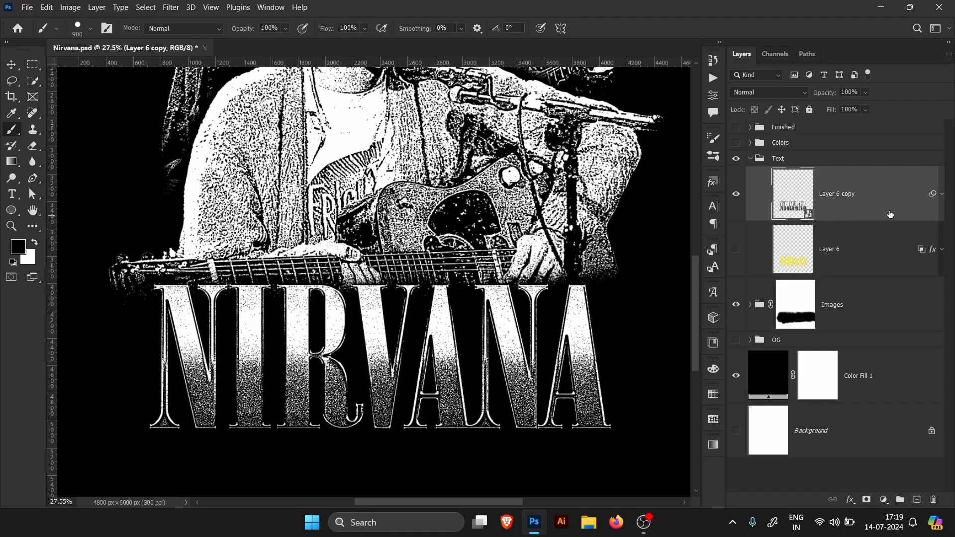
{"action": "left_click", "coordinate": [942, 194]}
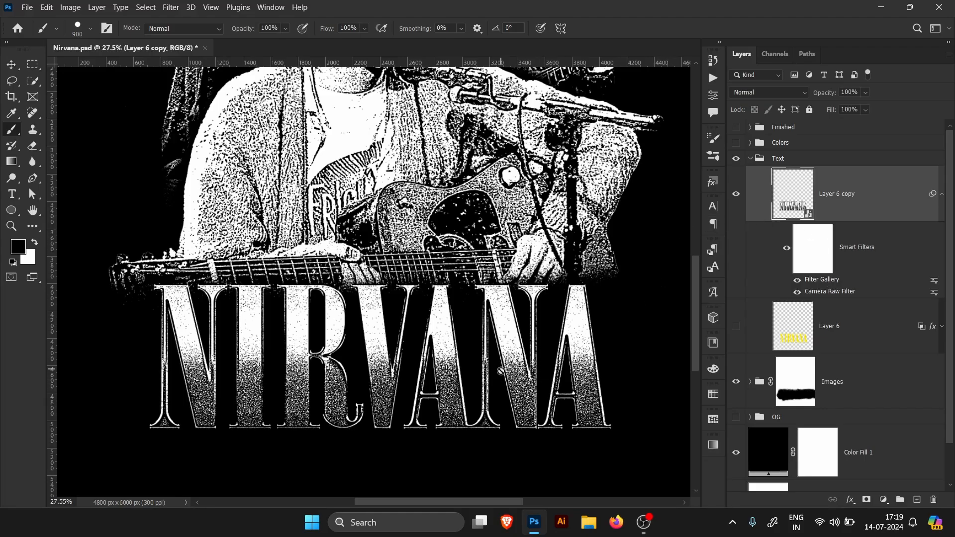
{"action": "scroll", "coordinate": [486, 397], "scroll_direction": "up", "scroll_amount": 5}
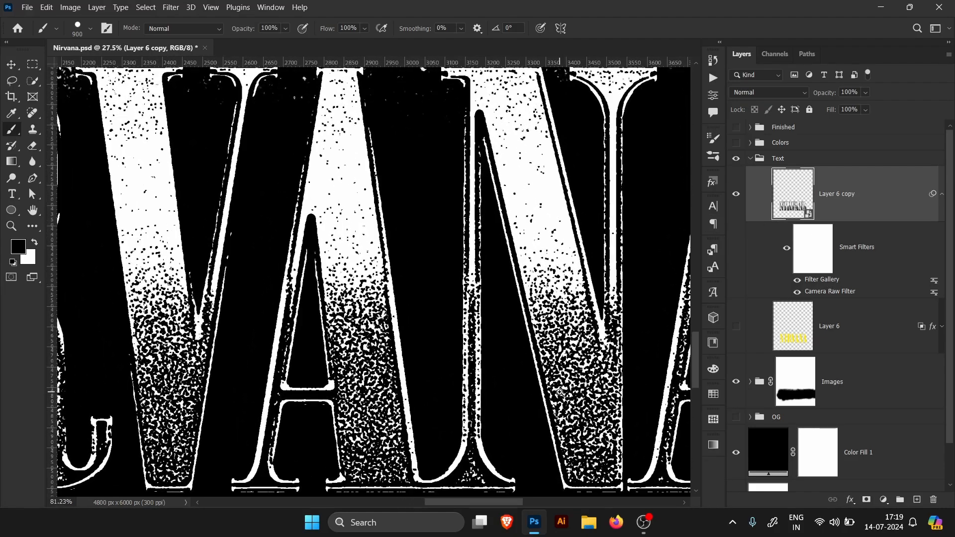
{"action": "scroll", "coordinate": [542, 392], "scroll_direction": "up", "scroll_amount": 4}
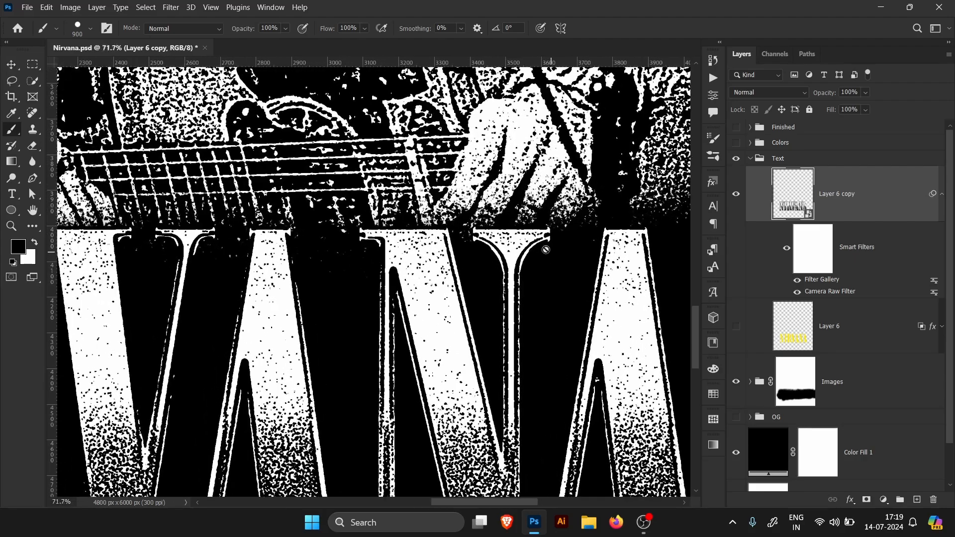
{"action": "key", "text": "ctrl+0"}
{"action": "scroll", "coordinate": [400, 376], "scroll_direction": "up", "scroll_amount": 3}
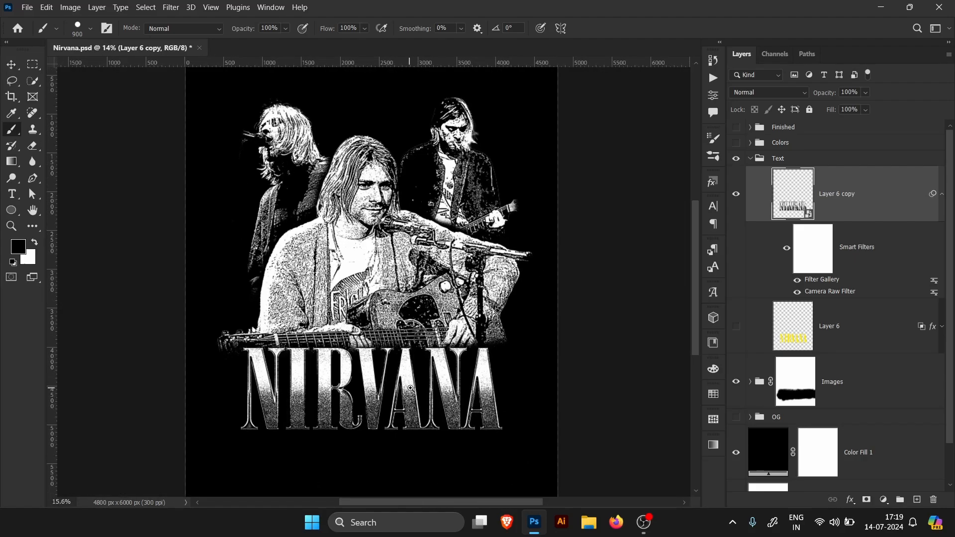
Collapse the Text group, select the Images group's layer mask and enlarge the brush to 1300.
{"action": "left_click", "coordinate": [750, 160]}
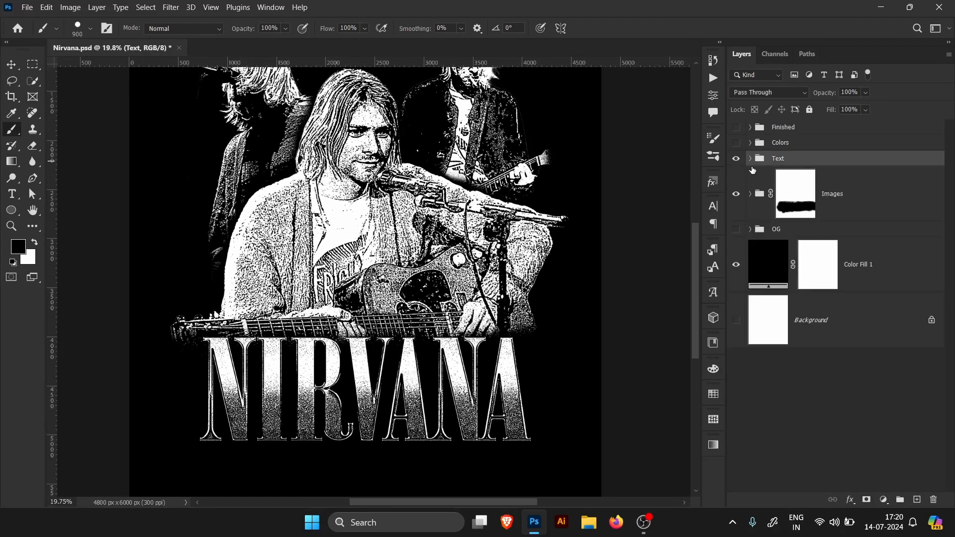
{"action": "left_click", "coordinate": [796, 196]}
{"action": "key", "text": "bracketright"}
{"action": "key", "text": "bracketright"}
{"action": "key", "text": "bracketright"}
{"action": "key", "text": "bracketright"}
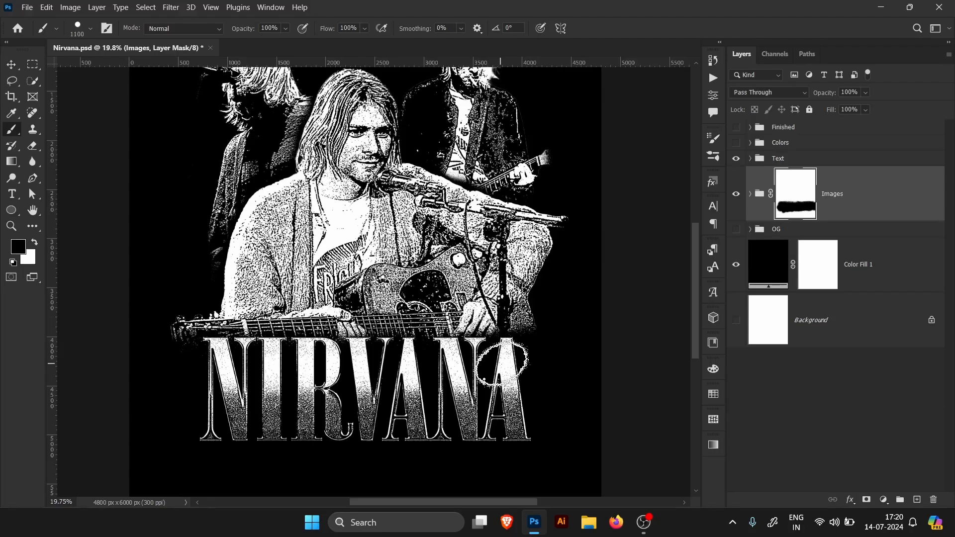
Examine how the Images group's mask blends the guitar into the lettering, up close and in the whole composition.
{"action": "scroll", "coordinate": [501, 345], "scroll_direction": "up", "scroll_amount": 3}
{"action": "scroll", "coordinate": [501, 345], "scroll_direction": "down", "scroll_amount": 2}
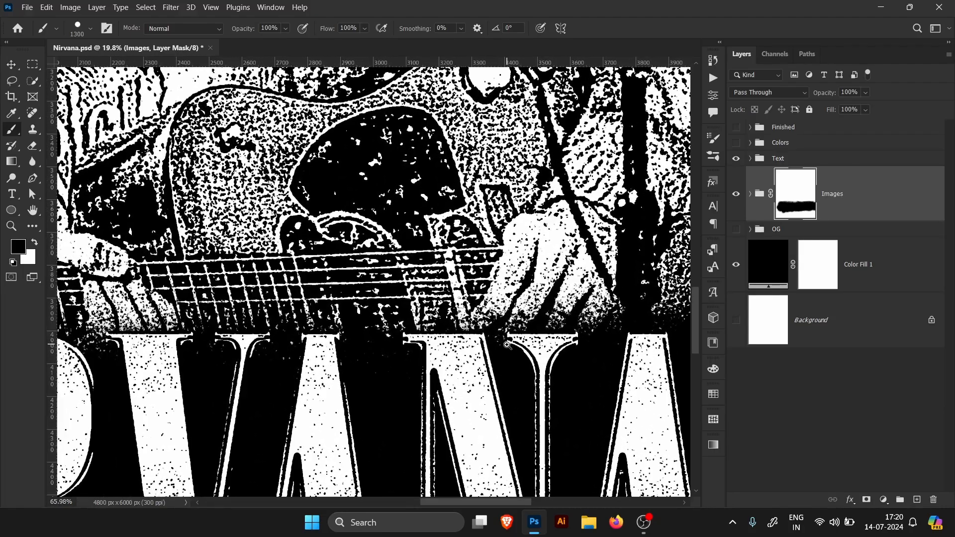
{"action": "scroll", "coordinate": [448, 364], "scroll_direction": "down", "scroll_amount": 3}
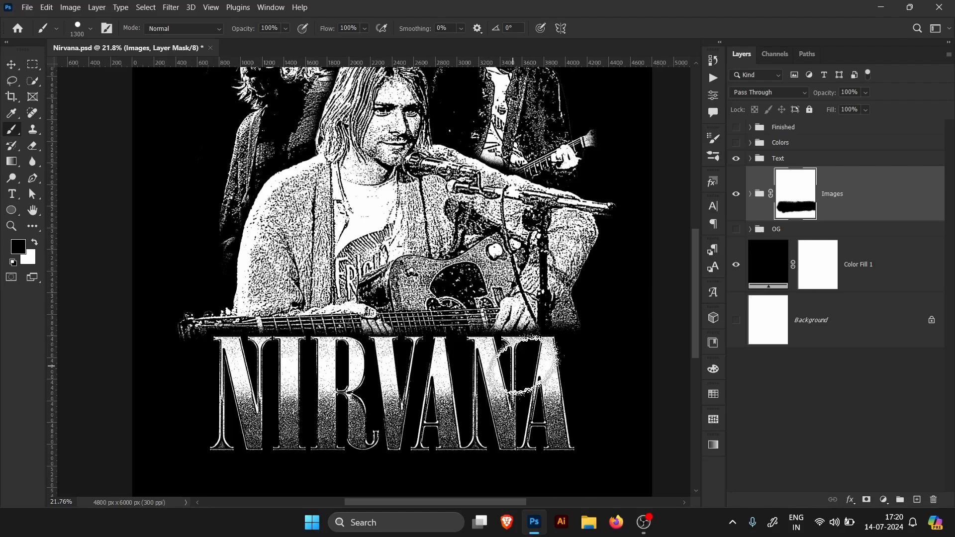
{"action": "key", "text": "x"}
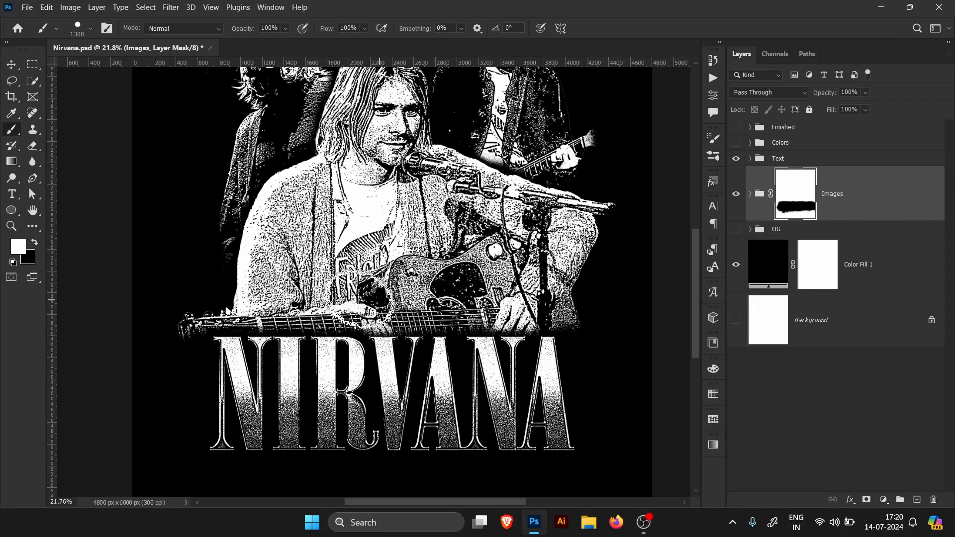
{"action": "key", "text": "x"}
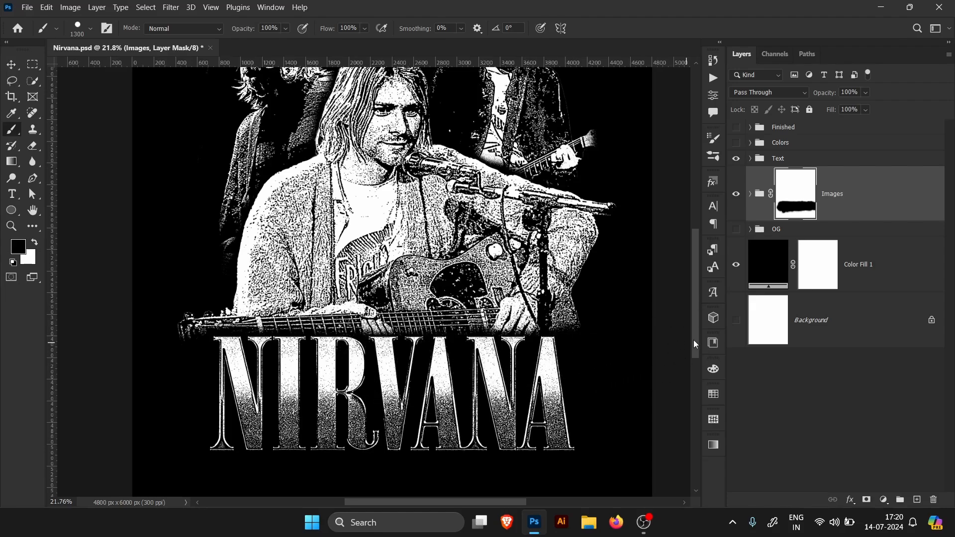
{"action": "left_click", "coordinate": [789, 192]}
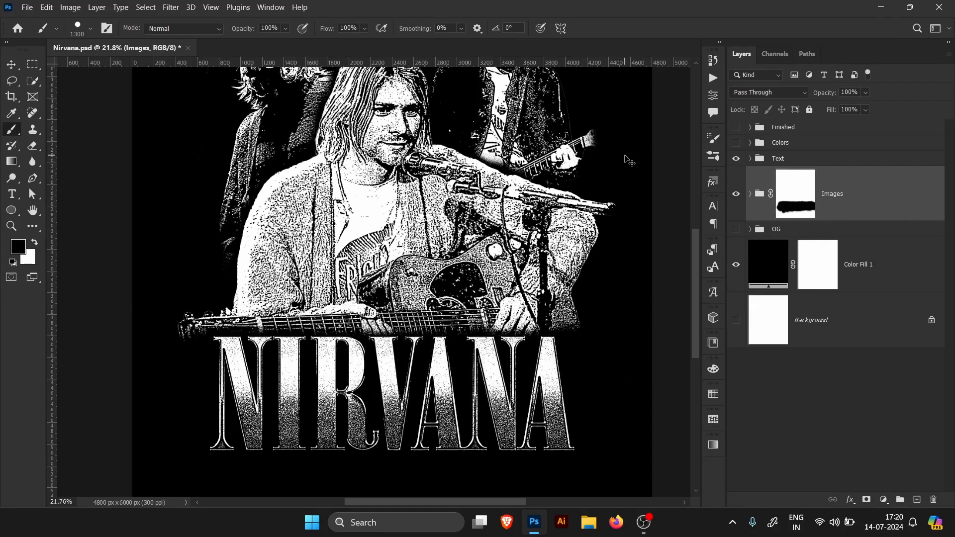
{"action": "key", "text": "ctrl+0"}
{"action": "left_click_drag", "start_coordinate": [431, 233], "coordinate": [491, 236]}
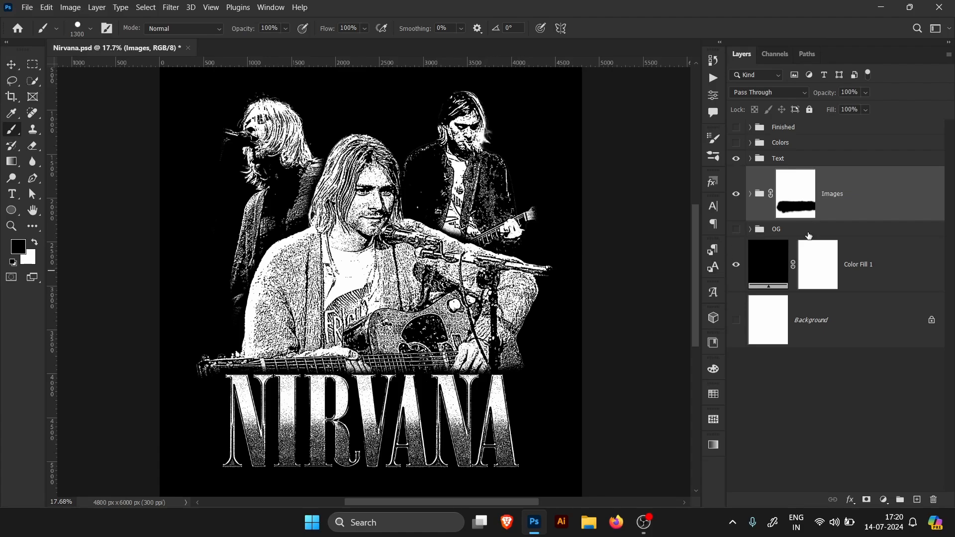
Show the Colors group and expand it to view its masked color fill layers.
{"action": "left_click", "coordinate": [737, 143]}
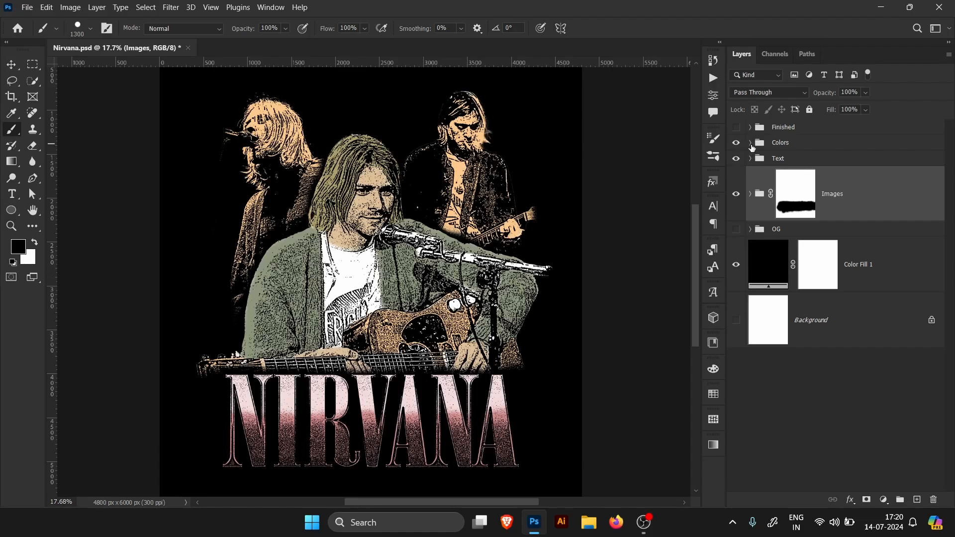
{"action": "left_click", "coordinate": [750, 144]}
{"action": "left_click", "coordinate": [788, 147]}
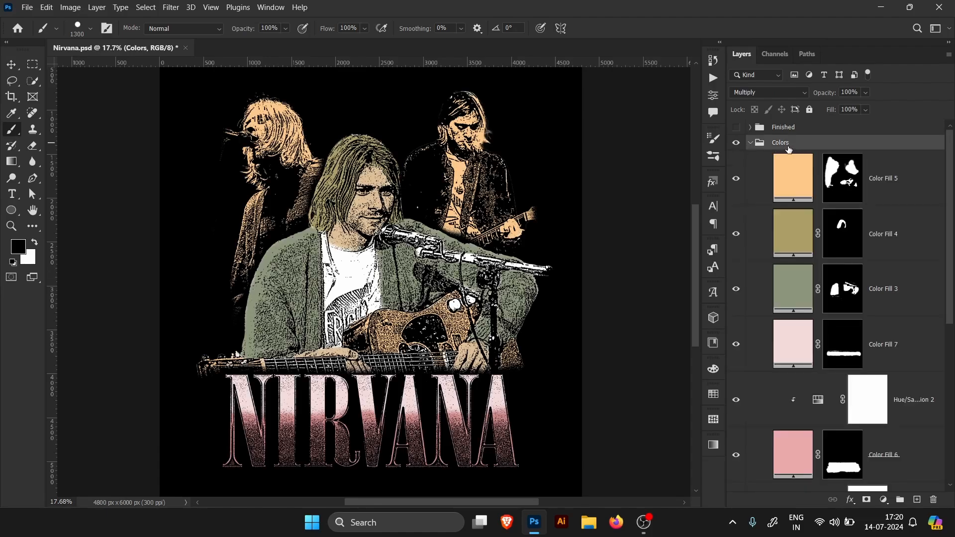
{"action": "left_click", "coordinate": [750, 143]}
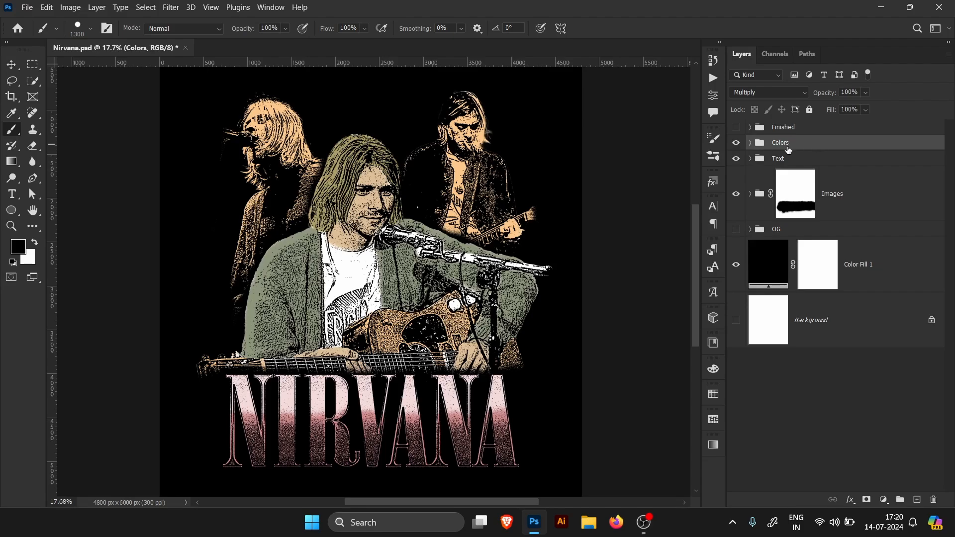
{"action": "left_click", "coordinate": [750, 145]}
Add a light blue Solid Color fill layer above Color Fill 5 in the Colors group.
{"action": "left_click", "coordinate": [903, 198]}
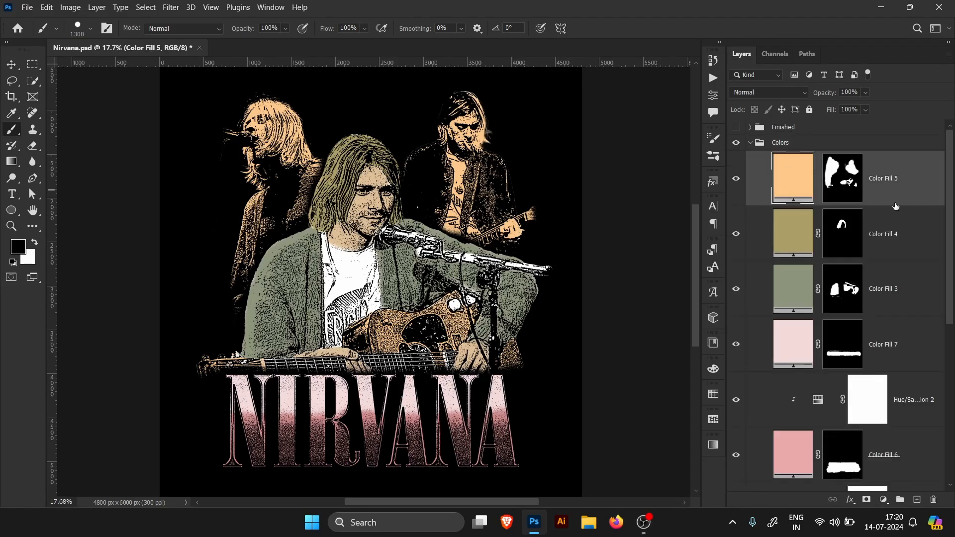
{"action": "left_click", "coordinate": [885, 500]}
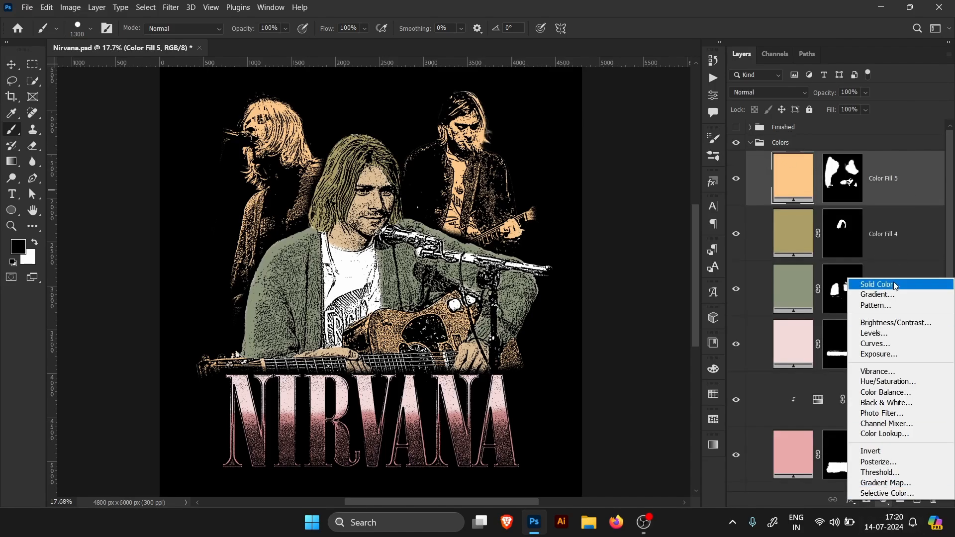
{"action": "left_click", "coordinate": [894, 281]}
{"action": "mouse_move", "coordinate": [685, 211]}
{"action": "left_mouse_down"}
{"action": "mouse_move", "coordinate": [675, 168]}
{"action": "mouse_move", "coordinate": [727, 200]}
{"action": "left_mouse_up"}
{"action": "mouse_move", "coordinate": [764, 207]}
{"action": "left_mouse_down"}
{"action": "mouse_move", "coordinate": [764, 243]}
{"action": "mouse_move", "coordinate": [686, 173]}
{"action": "left_mouse_up"}
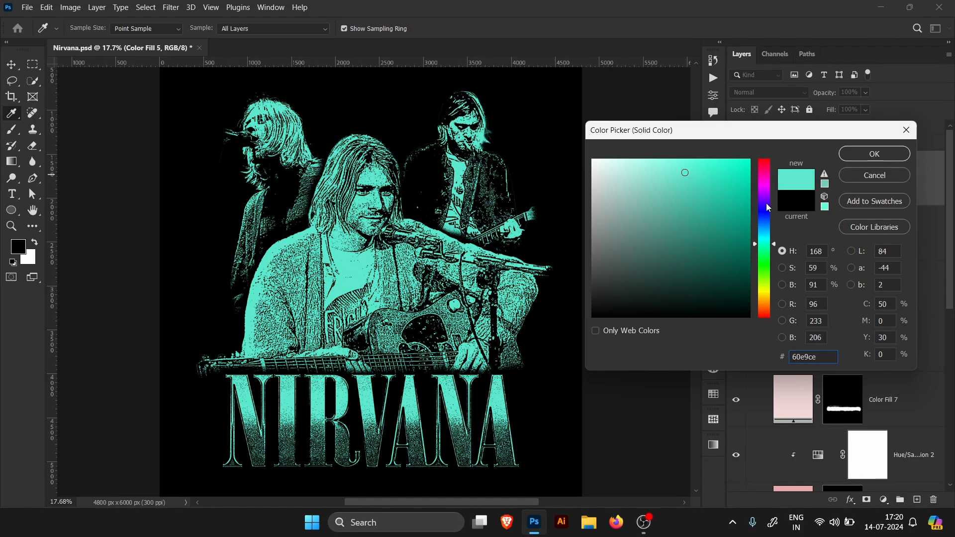
{"action": "mouse_move", "coordinate": [766, 230]}
{"action": "left_mouse_down"}
{"action": "mouse_move", "coordinate": [766, 316]}
{"action": "mouse_move", "coordinate": [774, 222]}
{"action": "left_mouse_up"}
{"action": "left_click", "coordinate": [635, 172]}
{"action": "left_click", "coordinate": [874, 154]}
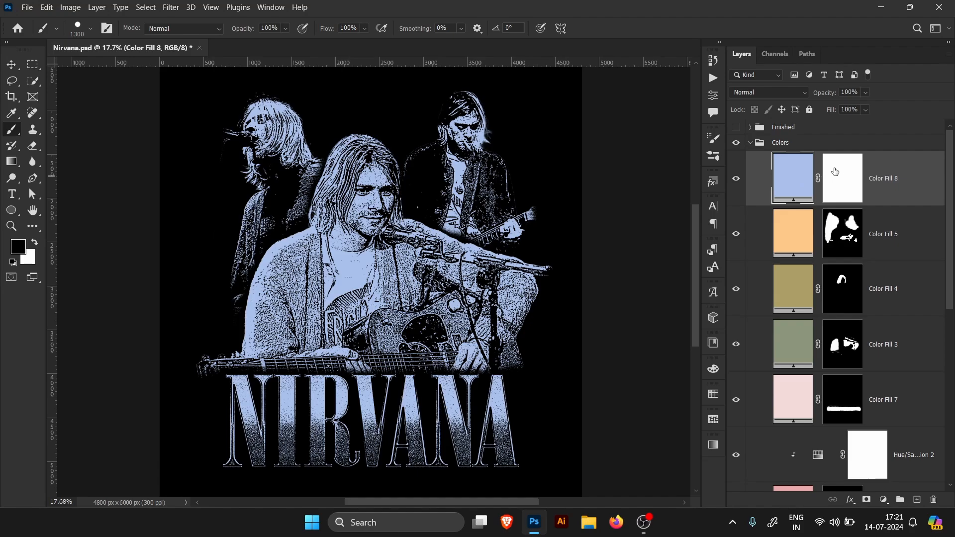
Set the Colors group's blend mode to Multiply.
{"action": "left_click", "coordinate": [801, 147]}
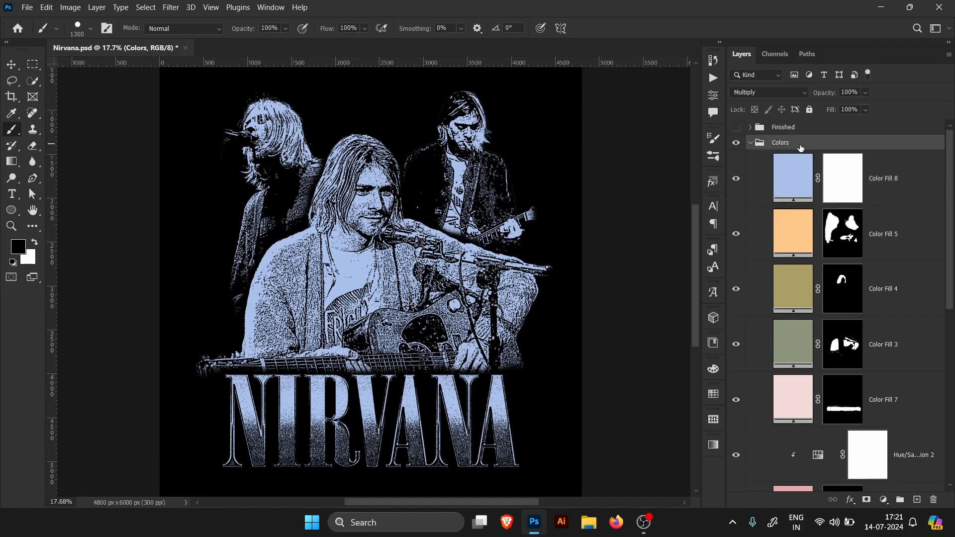
{"action": "left_click", "coordinate": [771, 91]}
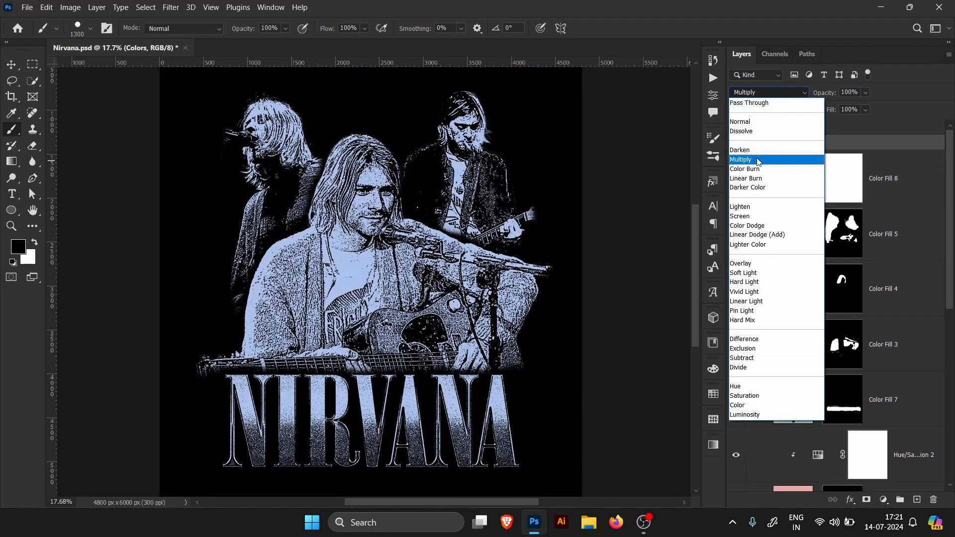
{"action": "left_click", "coordinate": [758, 160]}
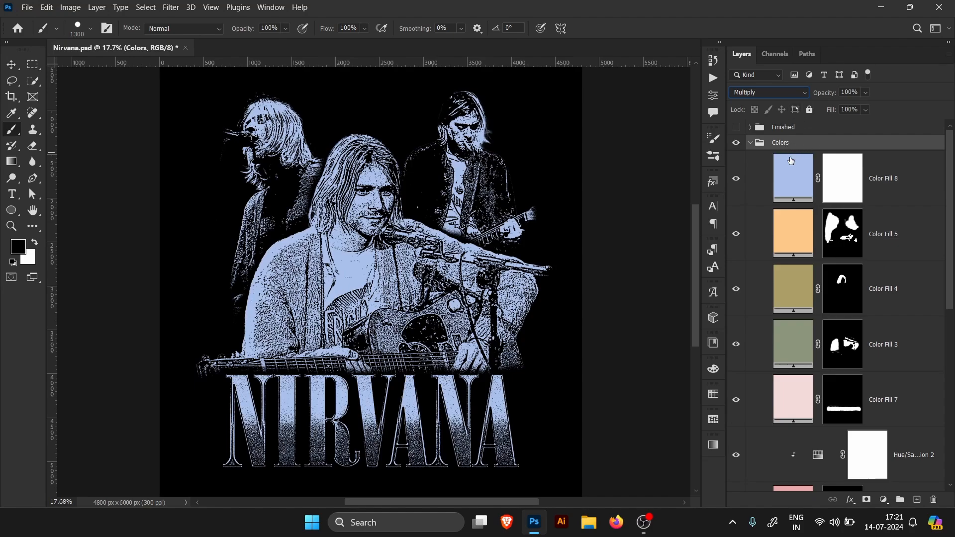
Compare the artwork with the light blue fill layer hidden and shown, and delete that layer.
{"action": "left_click", "coordinate": [791, 160]}
{"action": "left_click", "coordinate": [736, 180]}
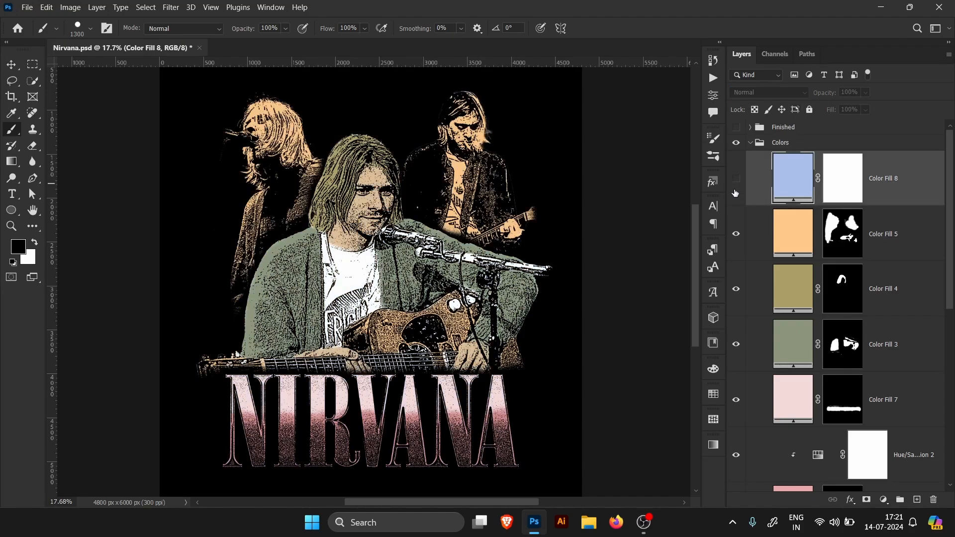
{"action": "left_click", "coordinate": [737, 179]}
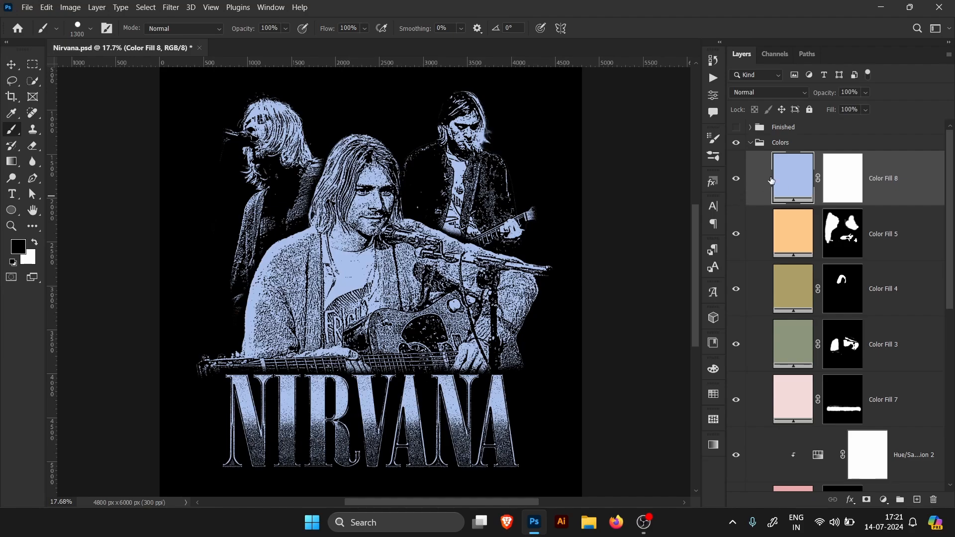
{"action": "key", "text": "Delete"}
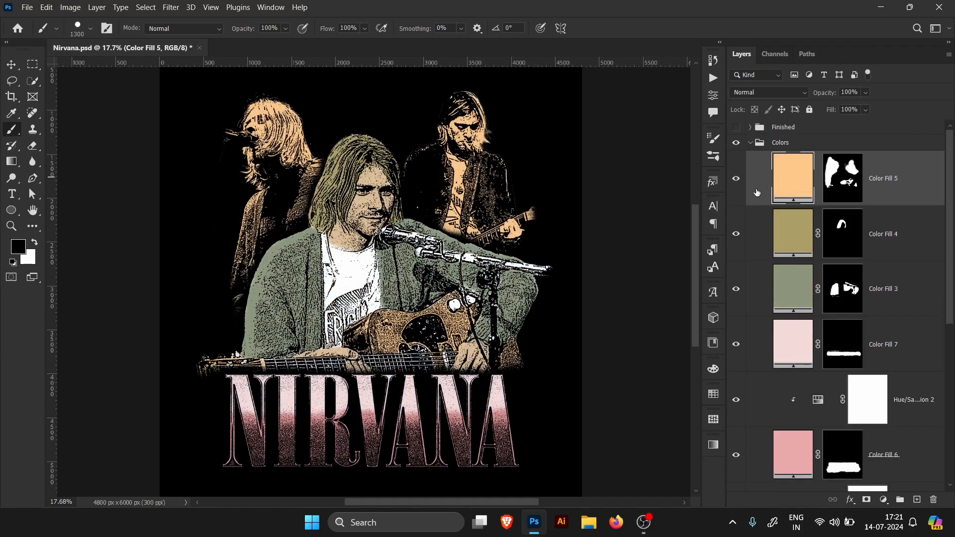
Change the color of Color Fill 5 to the paler peach ecc9a0.
{"action": "double_click", "coordinate": [797, 185]}
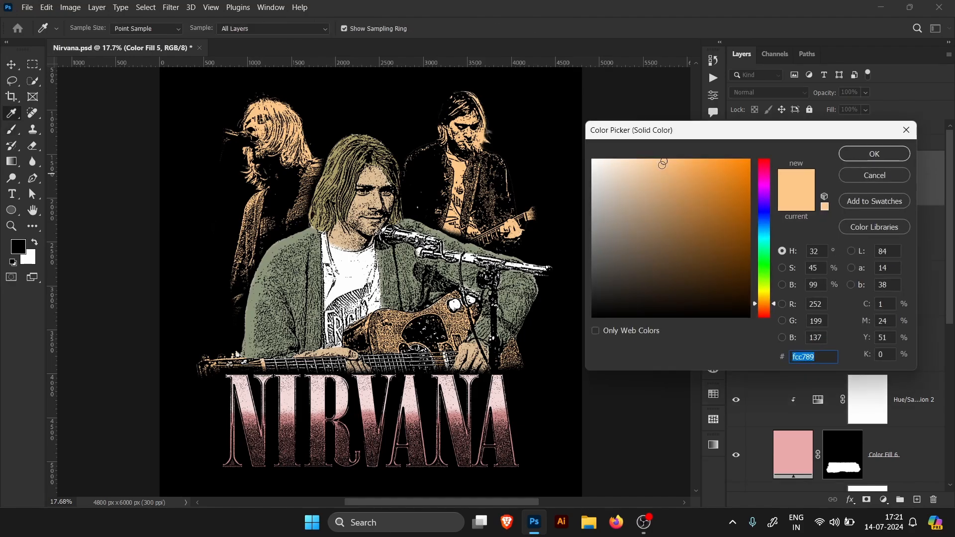
{"action": "left_click_drag", "start_coordinate": [663, 164], "coordinate": [644, 171]}
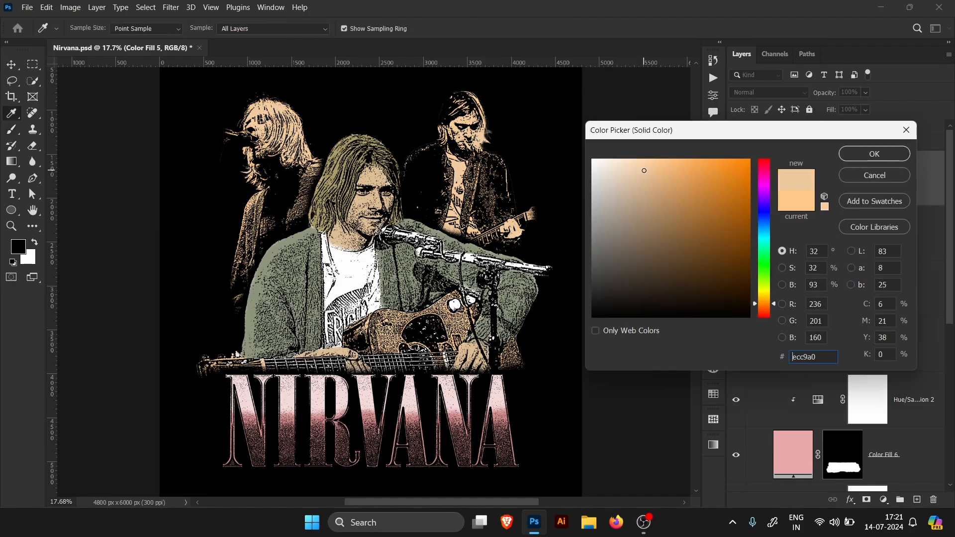
{"action": "left_click", "coordinate": [866, 154]}
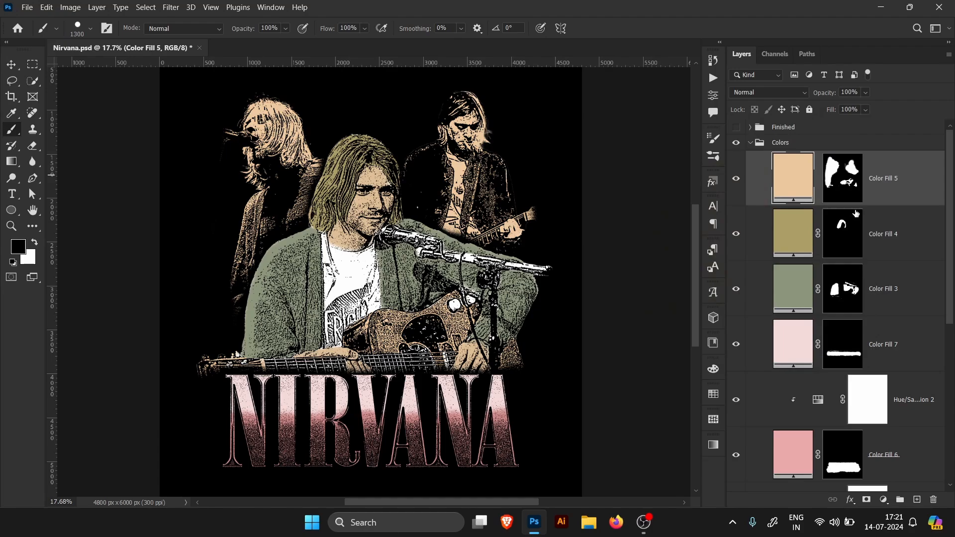
Change the color of Color Fill 4 to the lighter yellow d6ca9a.
{"action": "double_click", "coordinate": [790, 243]}
{"action": "mouse_move", "coordinate": [658, 210]}
{"action": "left_mouse_down"}
{"action": "mouse_move", "coordinate": [636, 183]}
{"action": "mouse_move", "coordinate": [644, 186]}
{"action": "left_mouse_up"}
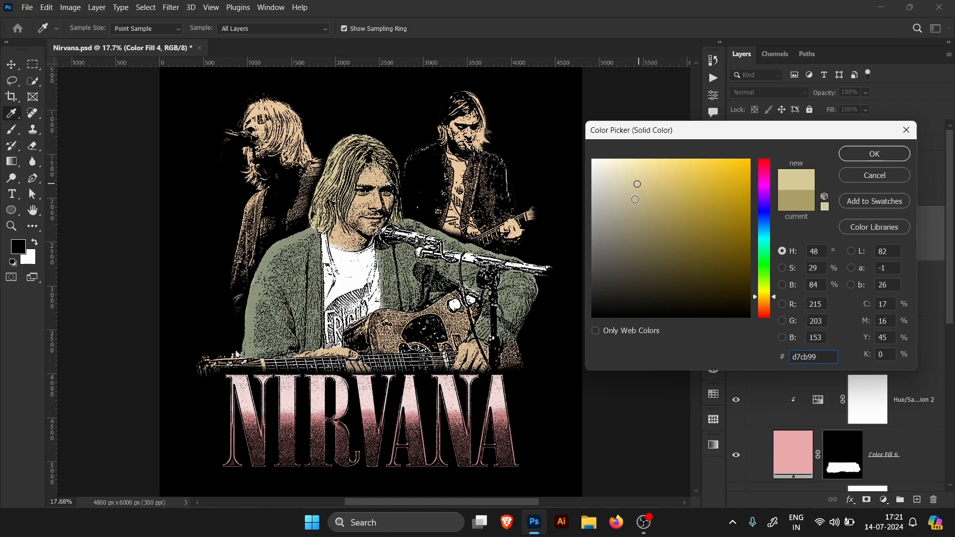
{"action": "left_click_drag", "start_coordinate": [639, 184], "coordinate": [638, 184]}
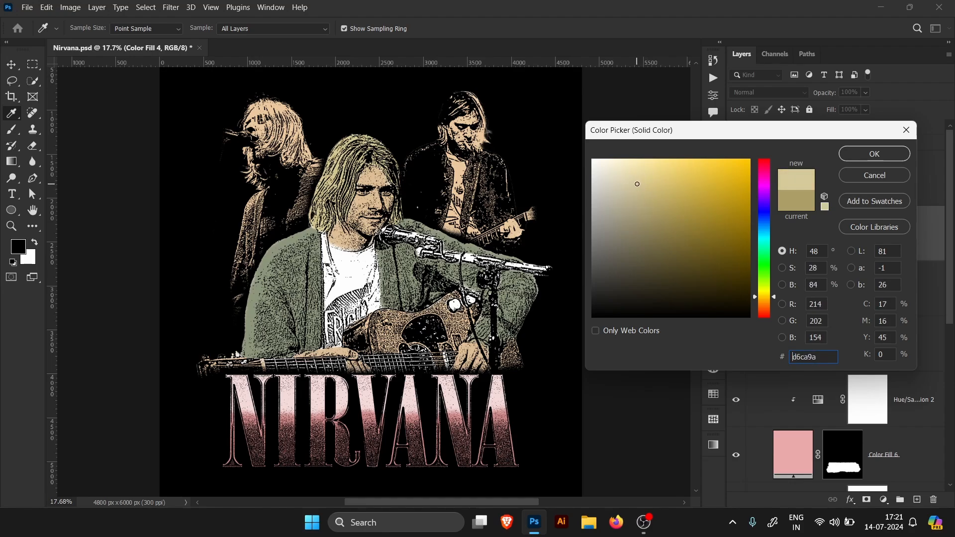
{"action": "left_click", "coordinate": [874, 153]}
Compare the central figure's hair close up with Color Fill 4 hidden and shown.
{"action": "left_click", "coordinate": [736, 234]}
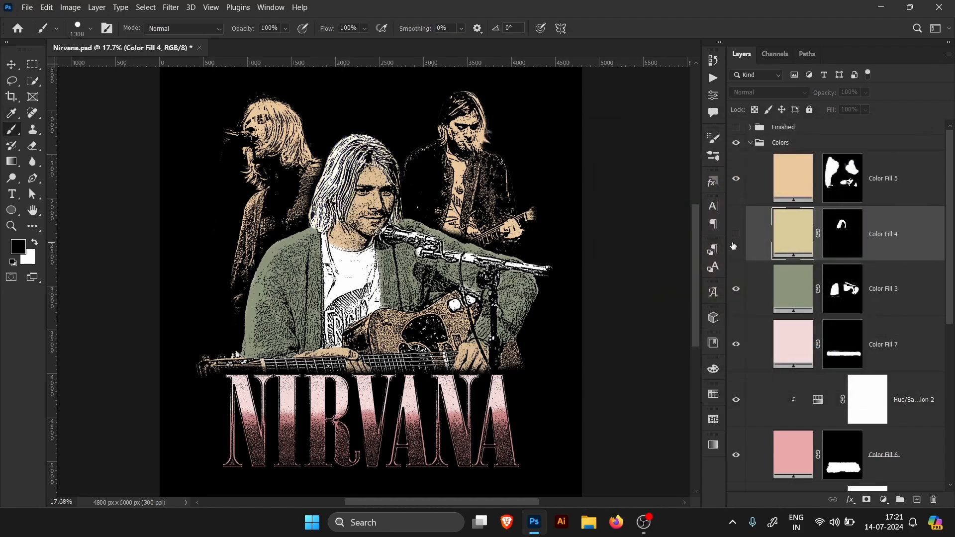
{"action": "left_click", "coordinate": [736, 247]}
{"action": "left_click_drag", "start_coordinate": [352, 140], "coordinate": [431, 154]}
{"action": "left_click", "coordinate": [738, 241]}
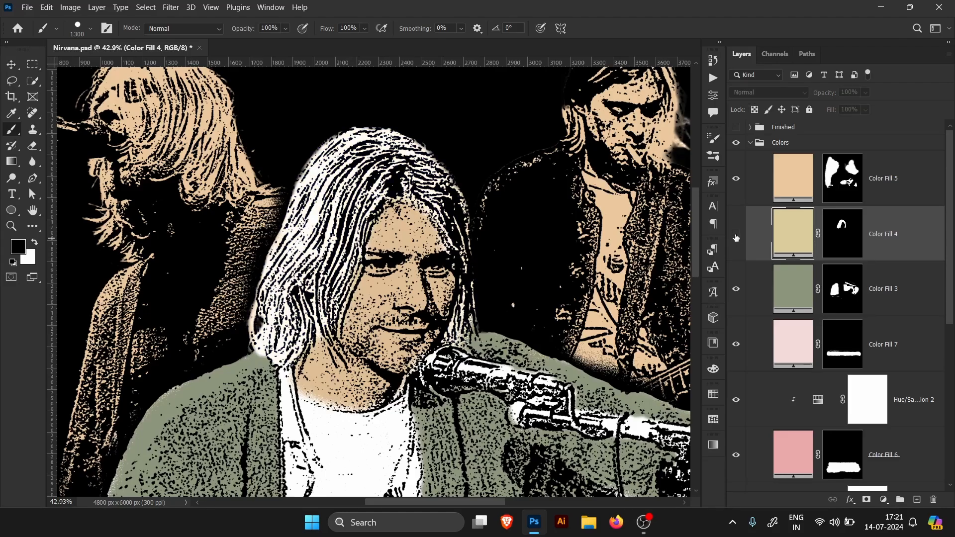
{"action": "left_click", "coordinate": [737, 240]}
Target Color Fill 4's layer mask and set up a white brush at 200 px for the central figure's hair.
{"action": "left_click", "coordinate": [843, 240]}
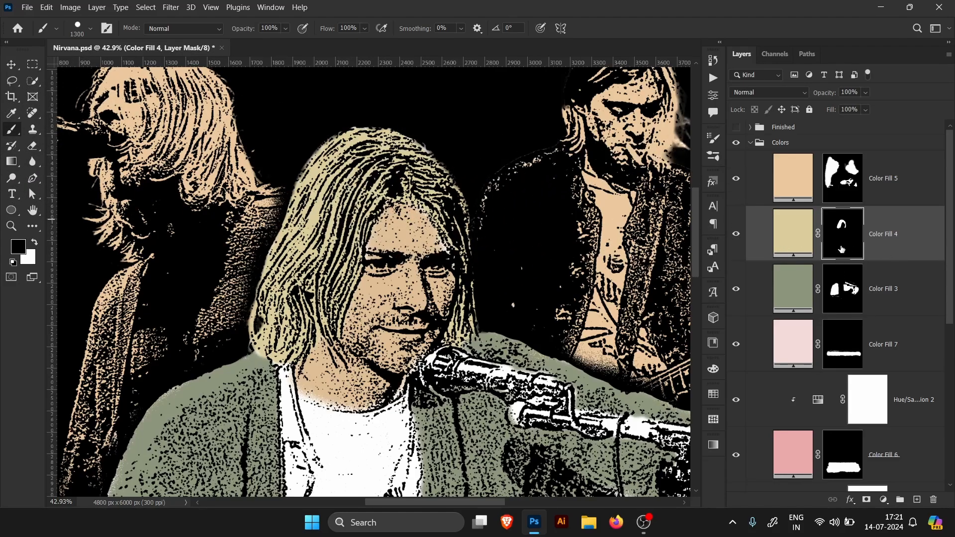
{"action": "key", "text": "bracketleft"}
{"action": "key", "text": "bracketleft"}
{"action": "key", "text": "bracketleft"}
{"action": "key", "text": "bracketleft"}
{"action": "key", "text": "bracketleft"}
{"action": "key", "text": "bracketleft"}
{"action": "key", "text": "bracketleft"}
{"action": "key", "text": "bracketleft"}
{"action": "key", "text": "bracketleft"}
{"action": "key", "text": "bracketleft"}
{"action": "key", "text": "bracketleft"}
{"action": "key", "text": "bracketleft"}
{"action": "key", "text": "bracketleft"}
{"action": "key", "text": "bracketleft"}
{"action": "key", "text": "bracketright"}
{"action": "key", "text": "bracketright"}
{"action": "key", "text": "bracketright"}
{"action": "key", "text": "x"}
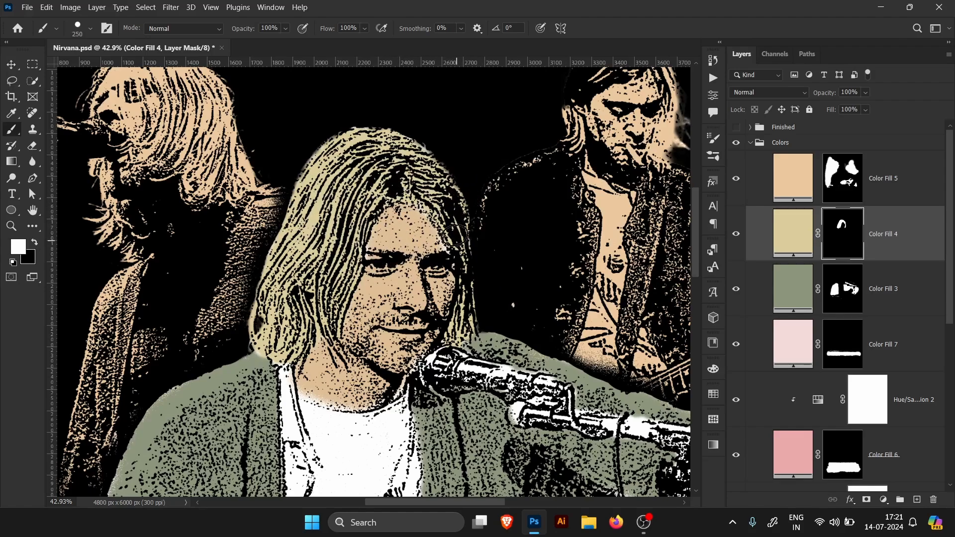
{"action": "key", "text": "bracketright"}
{"action": "key", "text": "bracketright"}
{"action": "key", "text": "bracketright"}
{"action": "key", "text": "bracketright"}
{"action": "key", "text": "bracketright"}
{"action": "key", "text": "bracketright"}
{"action": "key", "text": "bracketright"}
{"action": "key", "text": "bracketright"}
{"action": "key", "text": "bracketright"}
{"action": "key", "text": "bracketright"}
{"action": "key", "text": "bracketright"}
{"action": "key", "text": "bracketright"}
{"action": "key", "text": "bracketright"}
{"action": "key", "text": "bracketright"}
{"action": "key", "text": "bracketright"}
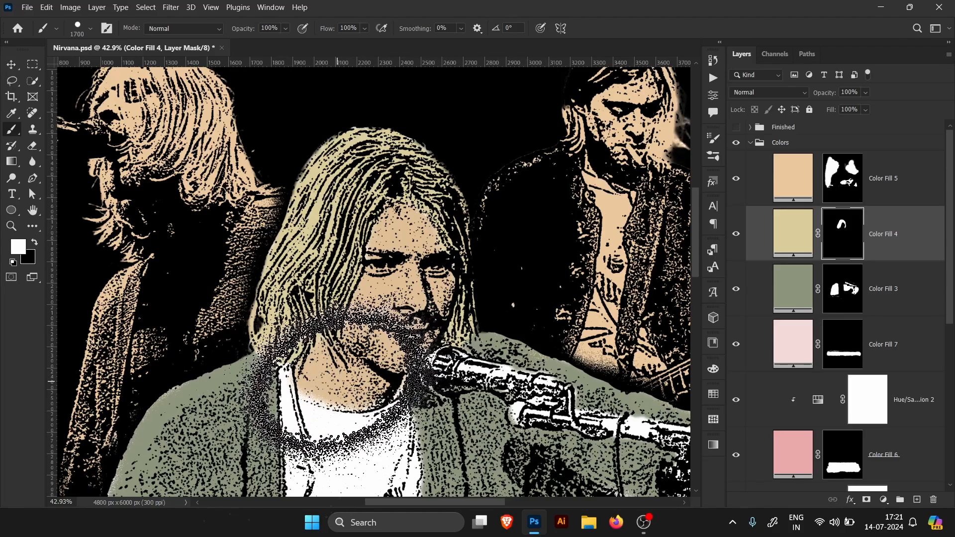
{"action": "key", "text": "bracketleft"}
{"action": "key", "text": "bracketleft"}
{"action": "key", "text": "bracketleft"}
{"action": "key", "text": "bracketleft"}
{"action": "key", "text": "bracketleft"}
{"action": "key", "text": "bracketleft"}
{"action": "key", "text": "bracketleft"}
{"action": "key", "text": "bracketleft"}
{"action": "key", "text": "bracketleft"}
{"action": "key", "text": "bracketleft"}
{"action": "key", "text": "bracketleft"}
{"action": "key", "text": "bracketleft"}
{"action": "key", "text": "bracketleft"}
{"action": "key", "text": "bracketleft"}
{"action": "key", "text": "bracketleft"}
{"action": "key", "text": "bracketleft"}
{"action": "key", "text": "bracketleft"}
{"action": "key", "text": "bracketleft"}
{"action": "key", "text": "bracketleft"}
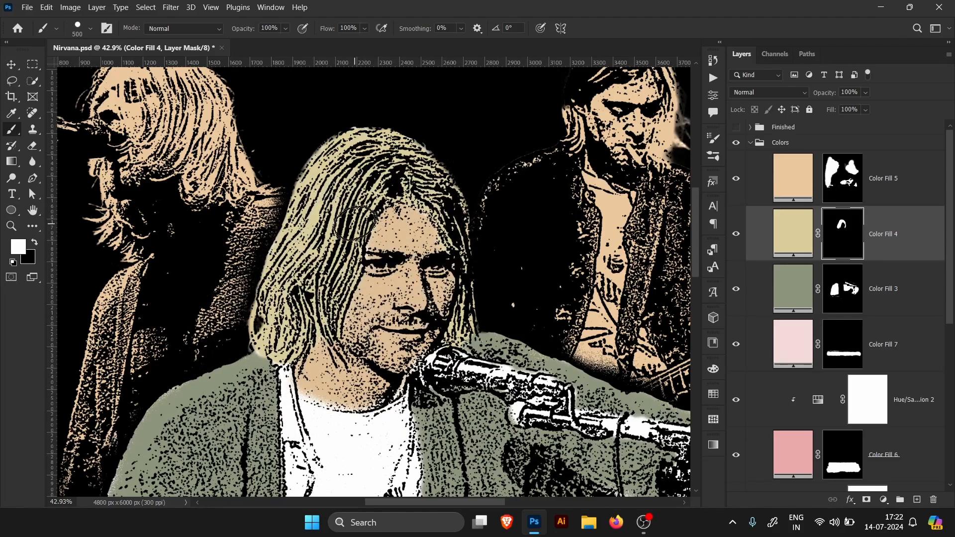
{"action": "key", "text": "bracketright"}
{"action": "key", "text": "bracketright"}
{"action": "key", "text": "bracketright"}
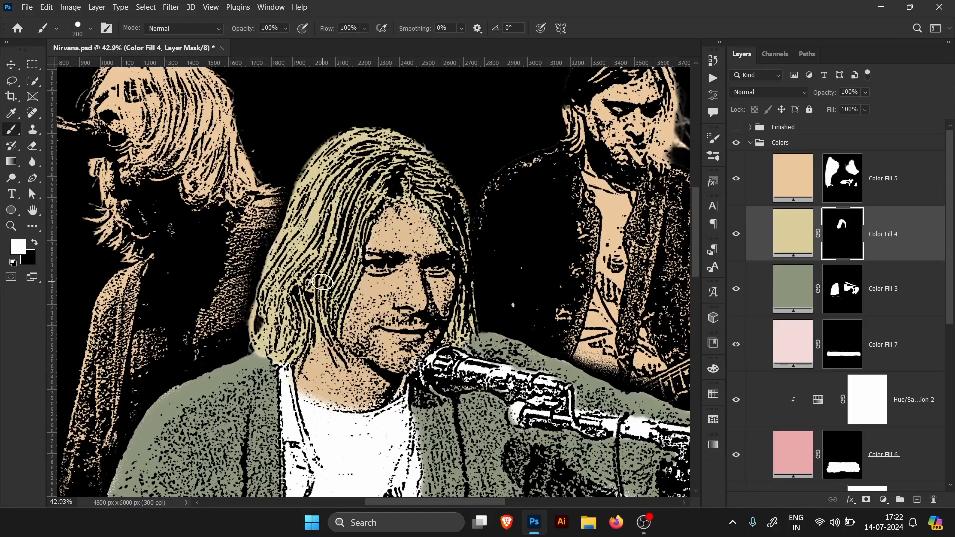
Examine the coloring of the whole composition and of the central figure's green cardigan on Color Fill 3.
{"action": "scroll", "coordinate": [431, 238], "scroll_direction": "down", "scroll_amount": 5}
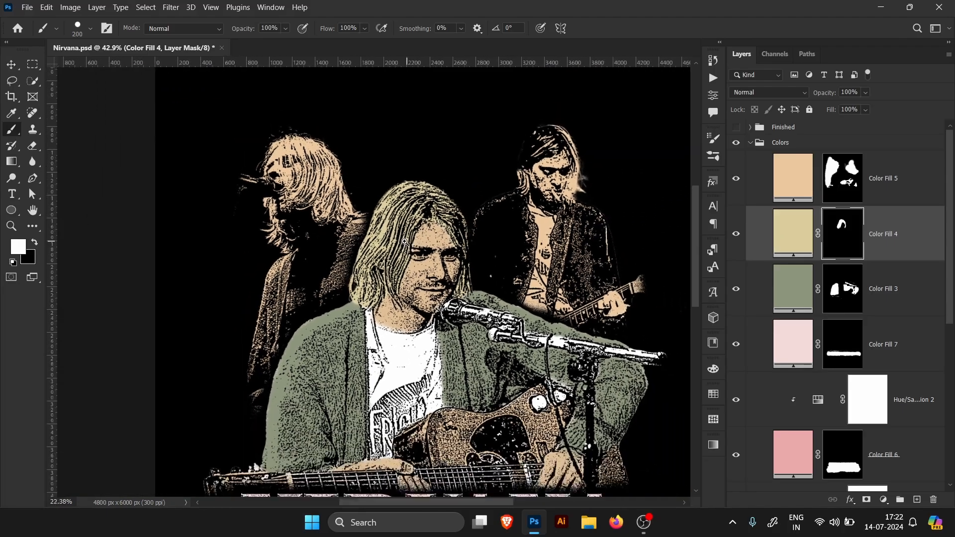
{"action": "scroll", "coordinate": [429, 235], "scroll_direction": "up", "scroll_amount": 4}
{"action": "scroll", "coordinate": [448, 234], "scroll_direction": "down", "scroll_amount": 4}
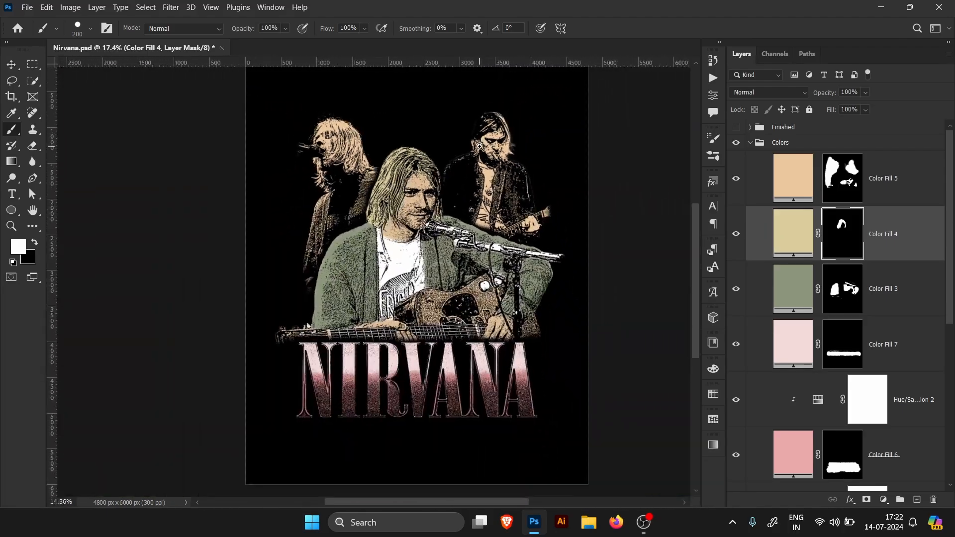
{"action": "scroll", "coordinate": [488, 228], "scroll_direction": "up", "scroll_amount": 1}
{"action": "scroll", "coordinate": [488, 228], "scroll_direction": "up", "scroll_amount": 4}
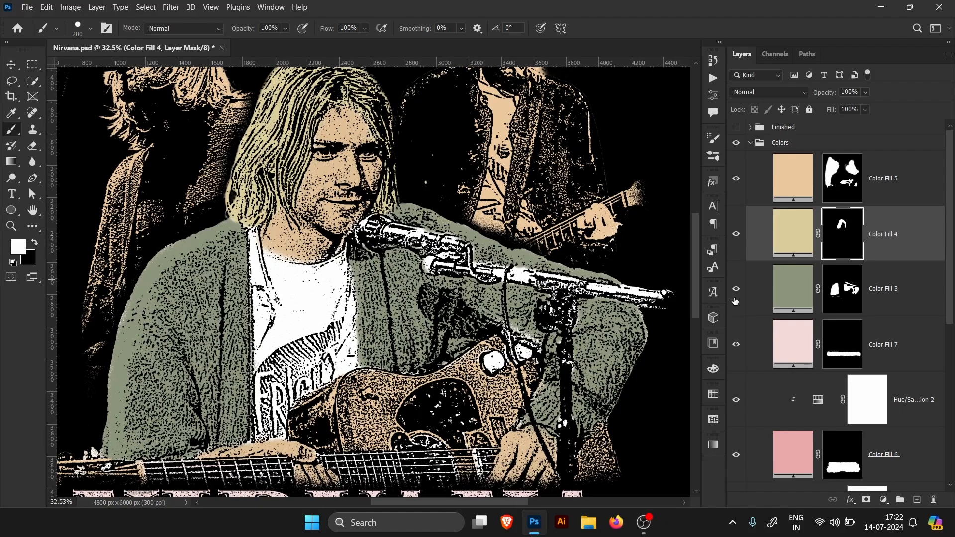
{"action": "left_click", "coordinate": [785, 303]}
{"action": "key", "text": "ctrl+0"}
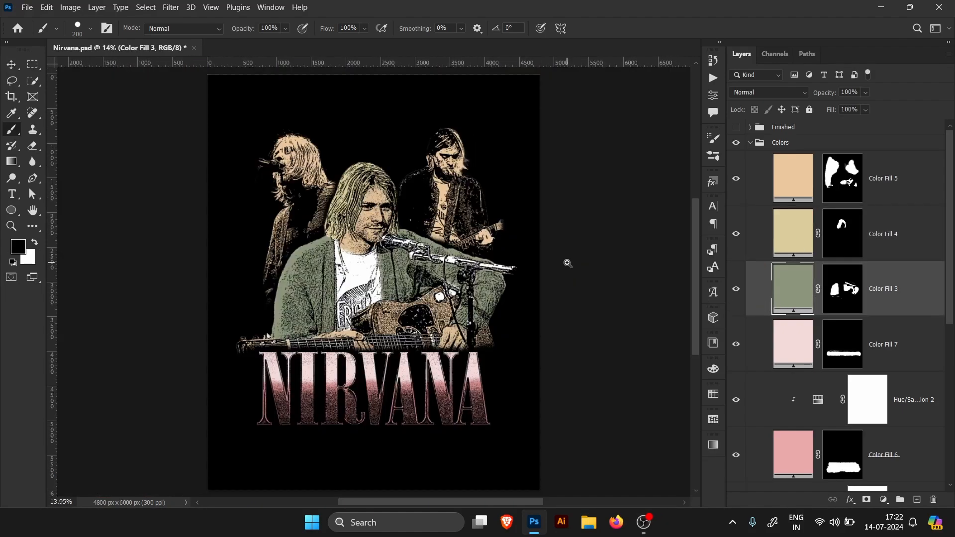
{"action": "scroll", "coordinate": [429, 259], "scroll_direction": "up", "scroll_amount": 4}
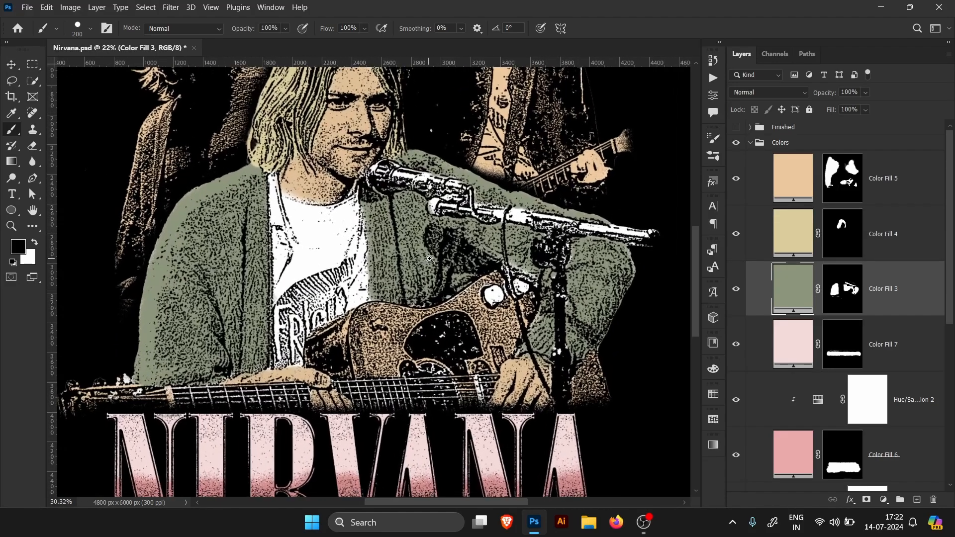
{"action": "scroll", "coordinate": [429, 259], "scroll_direction": "down", "scroll_amount": 3}
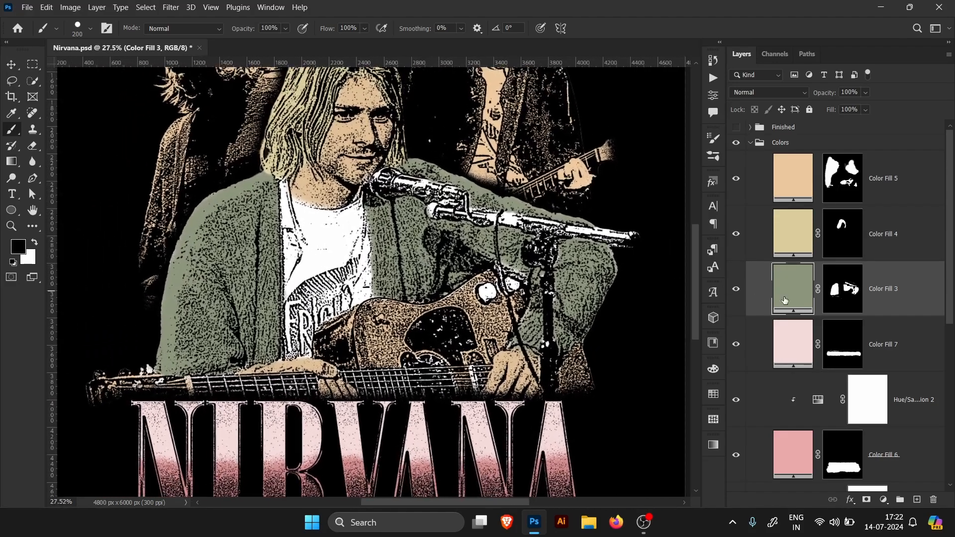
Touch up Color Fill 3's mask with the 200 px brush along the central figure's cardigan shoulder edge.
{"action": "left_click", "coordinate": [845, 312]}
{"action": "key", "text": "x"}
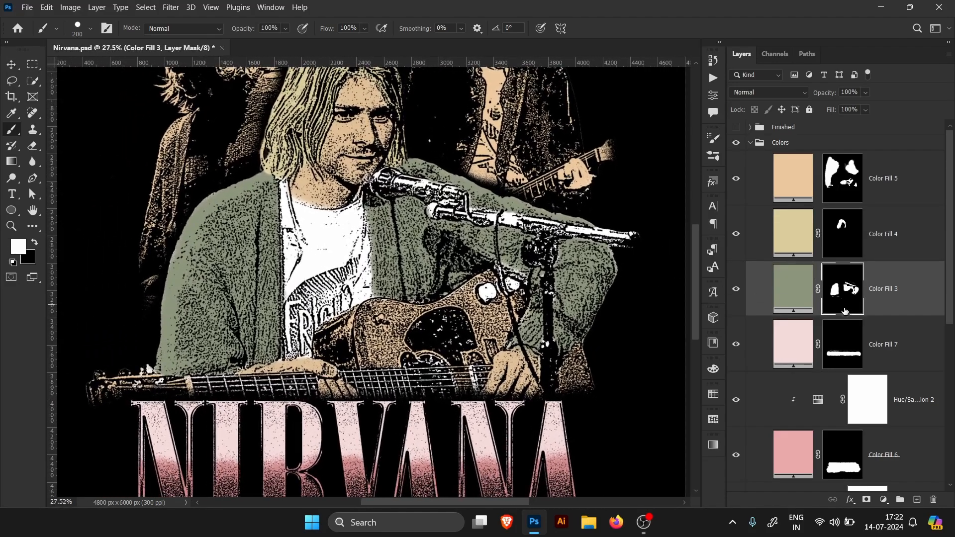
{"action": "scroll", "coordinate": [256, 175], "scroll_direction": "up", "scroll_amount": 5}
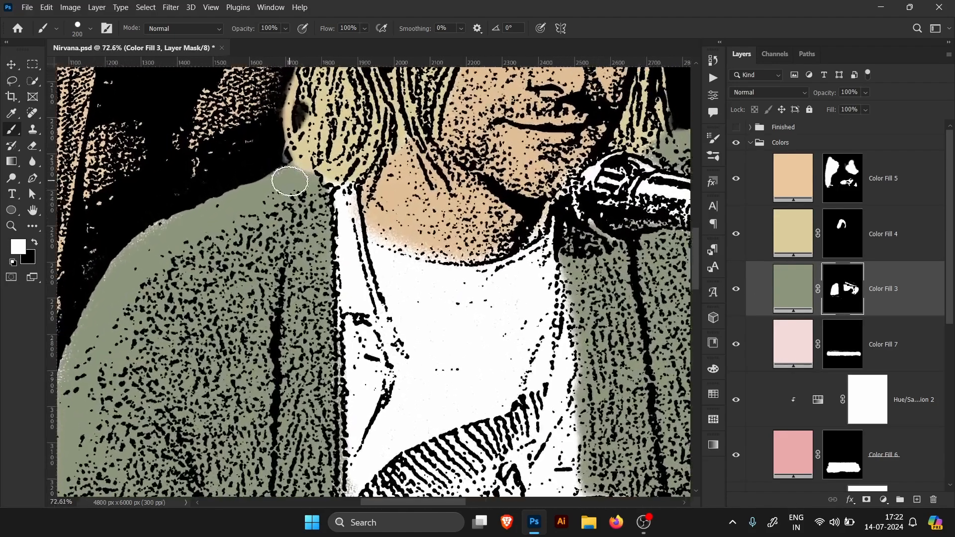
{"action": "key", "text": "x"}
{"action": "mouse_move", "coordinate": [326, 178]}
{"action": "left_mouse_down"}
{"action": "mouse_move", "coordinate": [208, 196]}
{"action": "mouse_move", "coordinate": [305, 180]}
{"action": "mouse_move", "coordinate": [212, 206]}
{"action": "mouse_move", "coordinate": [160, 228]}
{"action": "mouse_move", "coordinate": [276, 198]}
{"action": "mouse_move", "coordinate": [140, 245]}
{"action": "left_mouse_up"}
{"action": "key", "text": "x"}
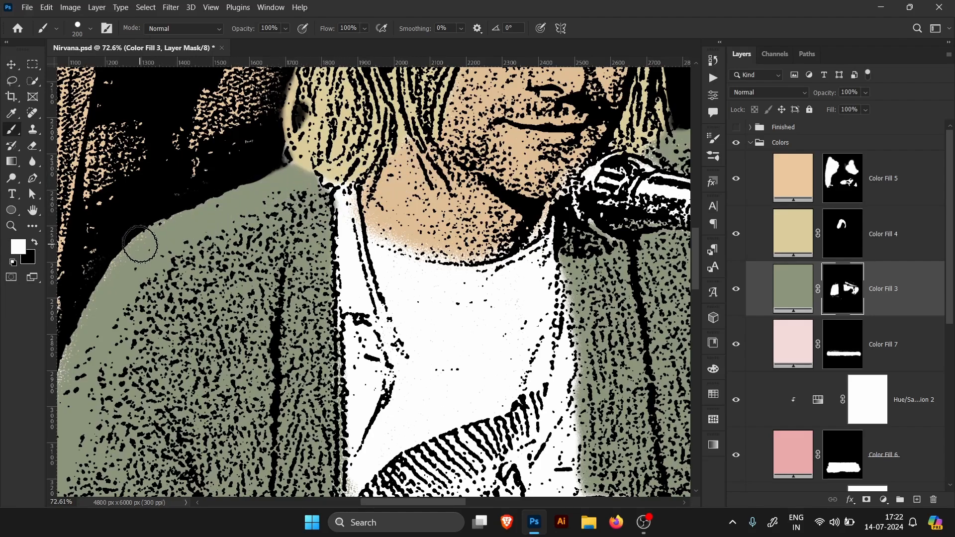
{"action": "mouse_move", "coordinate": [345, 221]}
{"action": "left_mouse_down"}
{"action": "mouse_move", "coordinate": [273, 234]}
{"action": "mouse_move", "coordinate": [328, 214]}
{"action": "left_mouse_up"}
Clean up the masks of Color Fill 5 and Color Fill 4 around the central figure's shirt collar with black.
{"action": "left_click", "coordinate": [841, 191]}
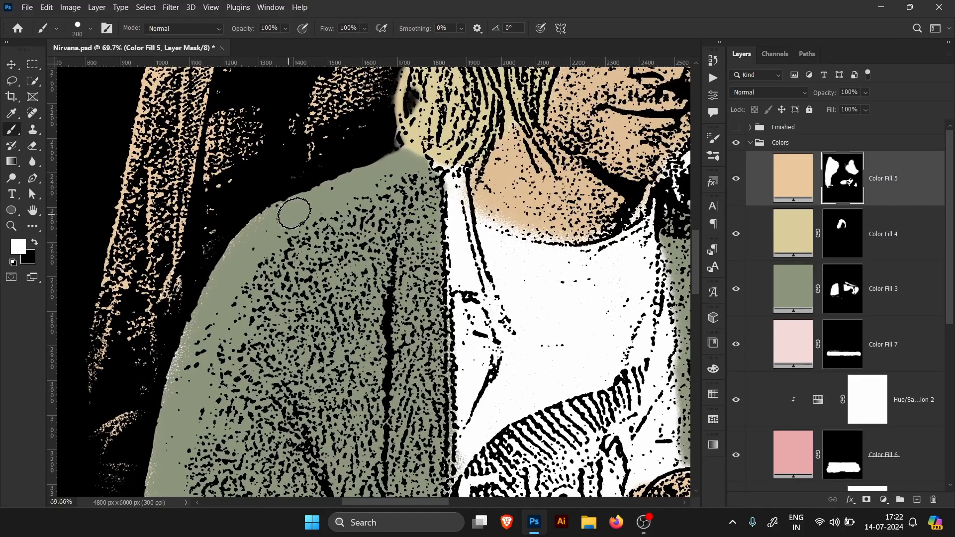
{"action": "key", "text": "x"}
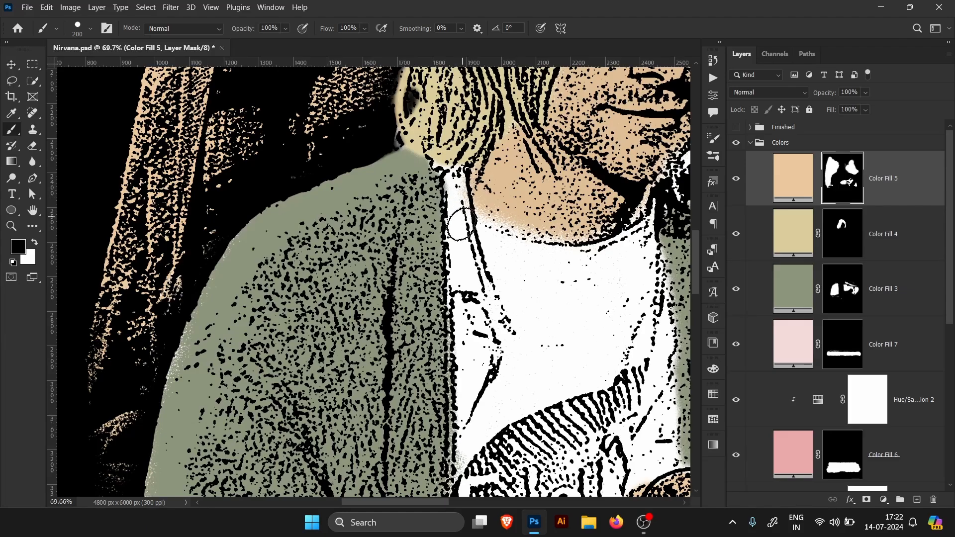
{"action": "left_click", "coordinate": [842, 234]}
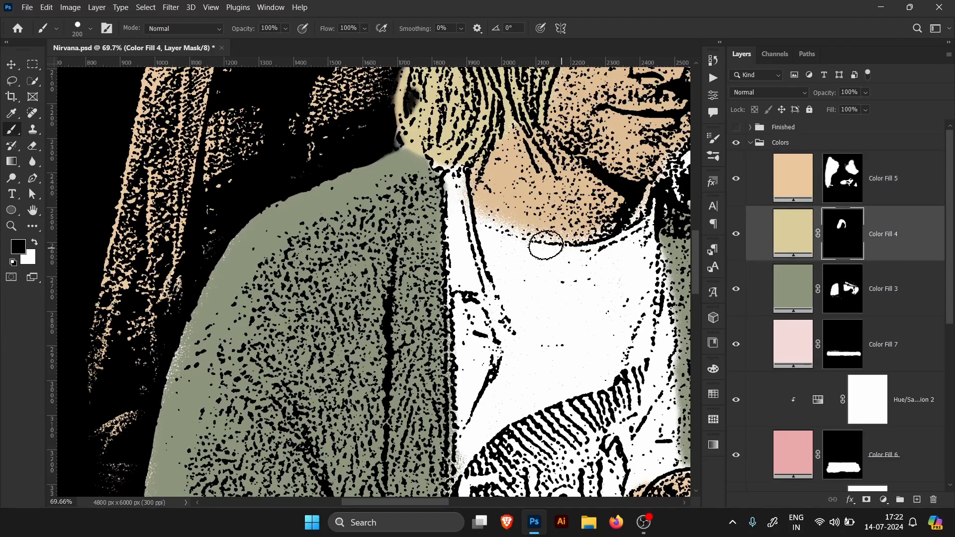
Paint white on Color Fill 5's mask over the lower sleeve of the left background figure.
{"action": "scroll", "coordinate": [546, 245], "scroll_direction": "down", "scroll_amount": 5}
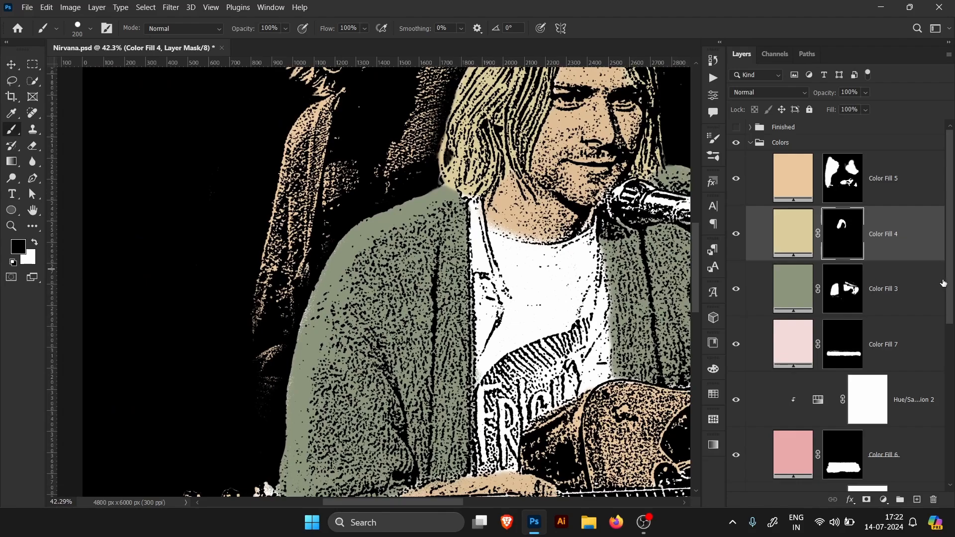
{"action": "scroll", "coordinate": [944, 284], "scroll_direction": "down", "scroll_amount": 1}
{"action": "scroll", "coordinate": [944, 283], "scroll_direction": "up", "scroll_amount": 1}
{"action": "scroll", "coordinate": [306, 368], "scroll_direction": "down", "scroll_amount": 1}
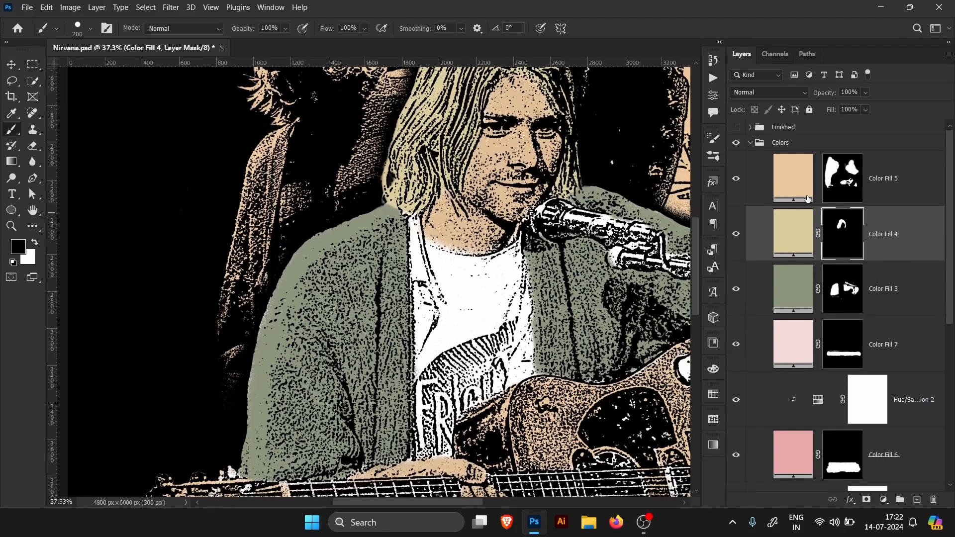
{"action": "left_click", "coordinate": [843, 192]}
{"action": "key", "text": "x"}
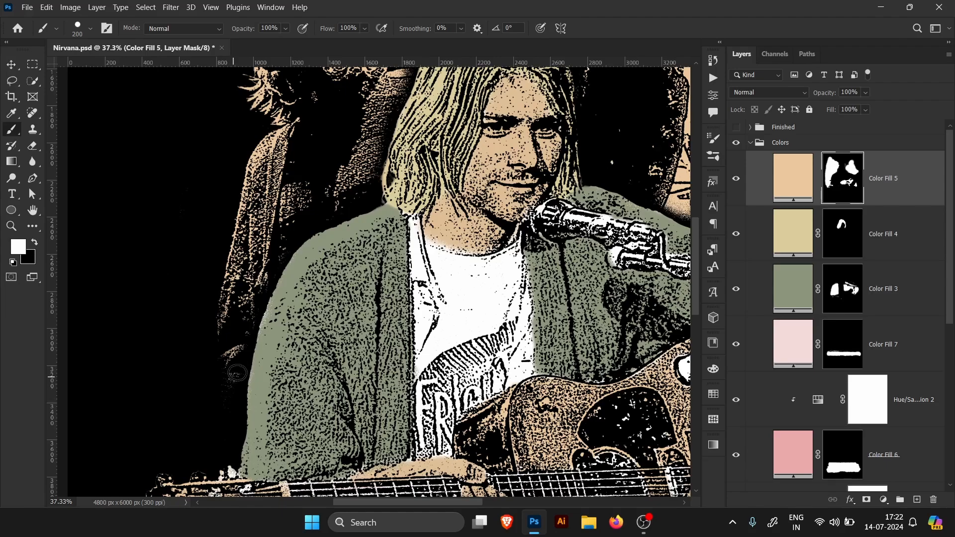
Try to fix the cardigan's outer sleeve edge by brushing on the masks of the Color Fill 4, 5 and 7 layers.
{"action": "left_click", "coordinate": [843, 234]}
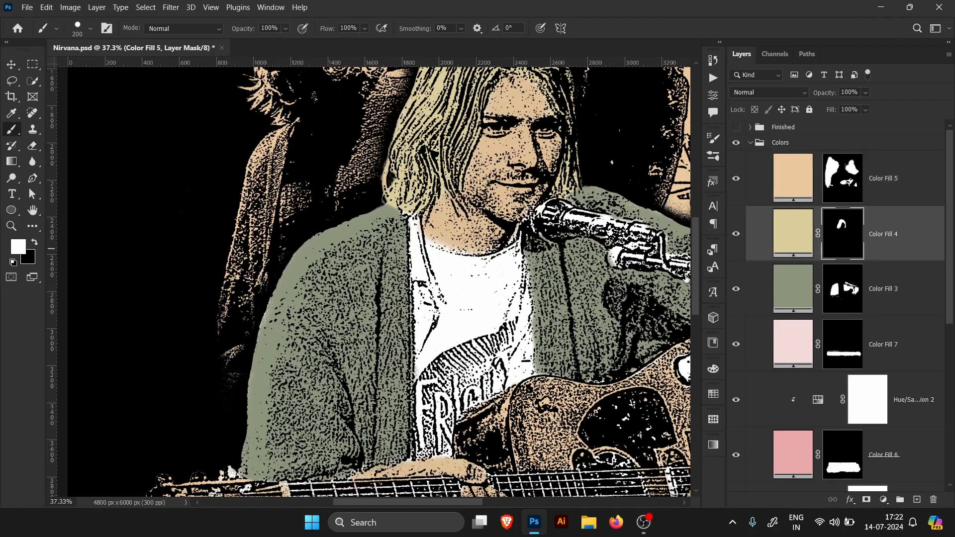
{"action": "left_click_drag", "start_coordinate": [262, 305], "coordinate": [255, 340]}
{"action": "key", "text": "x"}
{"action": "left_click_drag", "start_coordinate": [280, 301], "coordinate": [256, 368]}
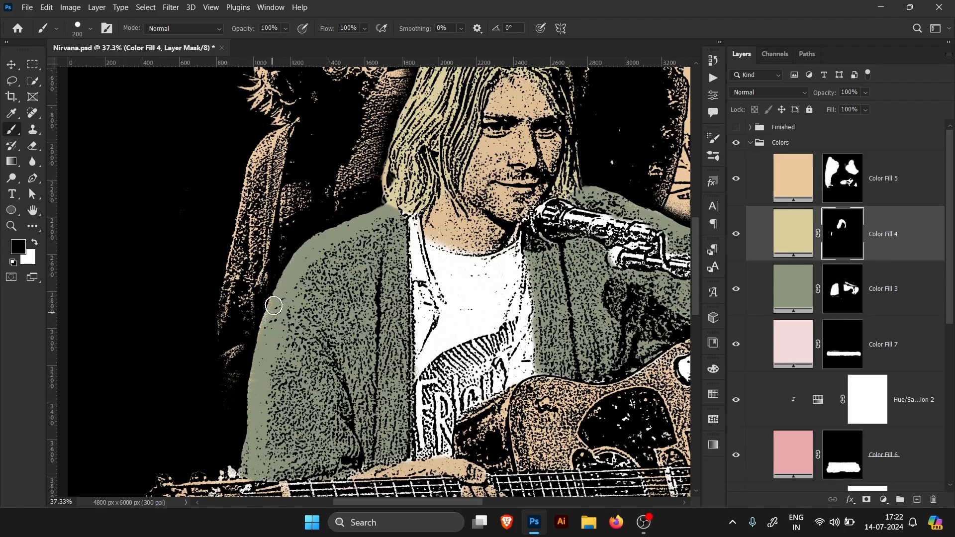
{"action": "left_click", "coordinate": [843, 191]}
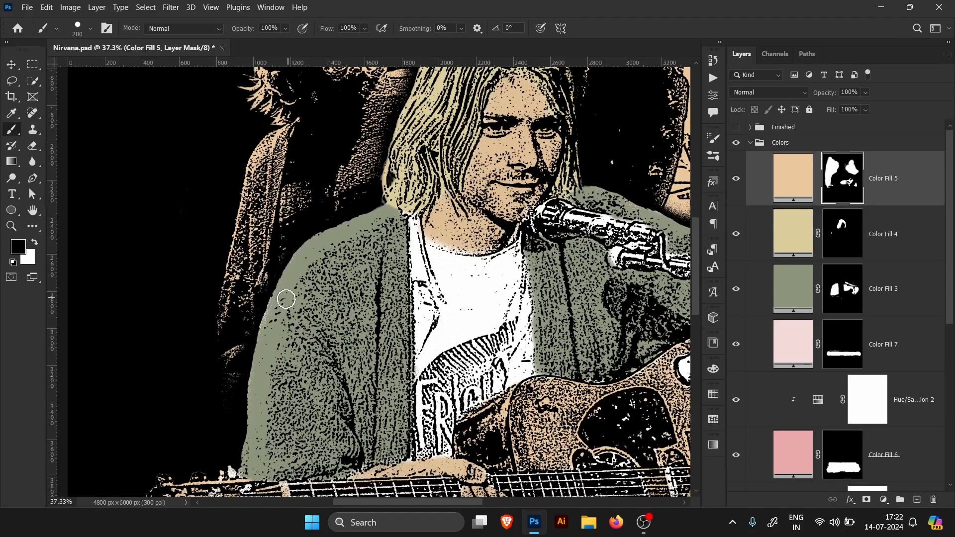
{"action": "left_click", "coordinate": [843, 349]}
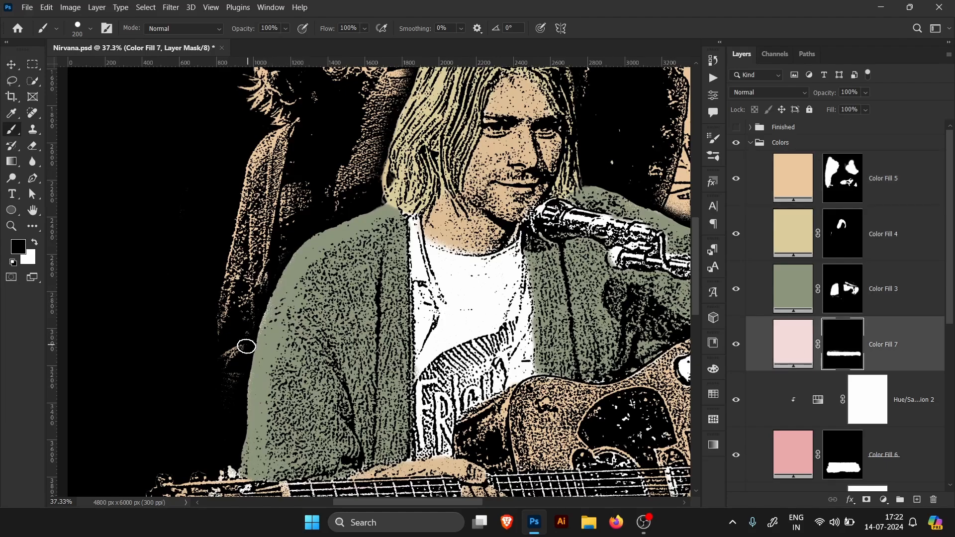
Touch up the cardigan's outer sleeve edge on Color Fill 3's mask.
{"action": "left_click", "coordinate": [843, 290]}
{"action": "mouse_move", "coordinate": [280, 311]}
{"action": "left_mouse_down"}
{"action": "mouse_move", "coordinate": [270, 314]}
{"action": "mouse_move", "coordinate": [263, 355]}
{"action": "mouse_move", "coordinate": [260, 348]}
{"action": "left_mouse_up"}
{"action": "key", "text": "x"}
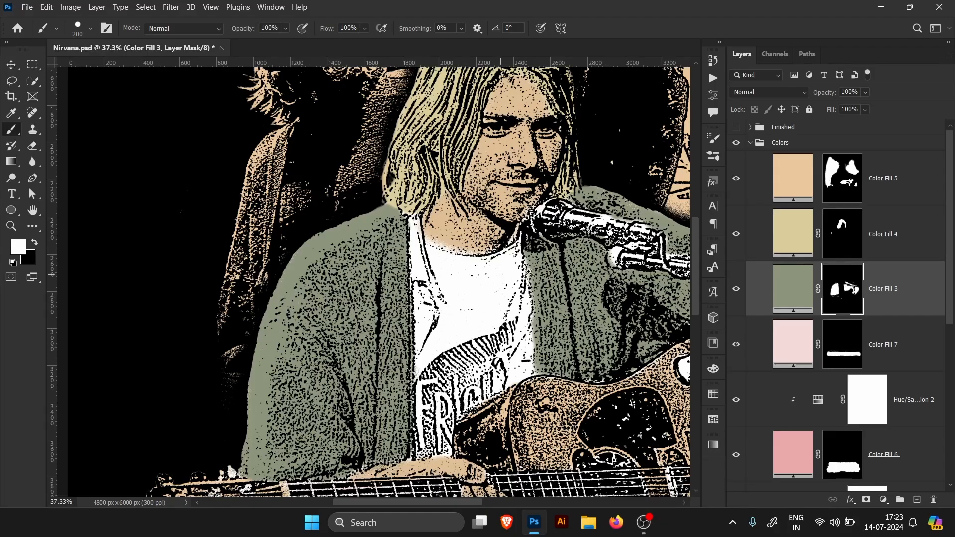
Paint black on Color Fill 3's mask where the green spills onto the white T-shirt beside the cardigan opening.
{"action": "left_click_drag", "start_coordinate": [529, 273], "coordinate": [393, 254]}
{"action": "left_click_drag", "start_coordinate": [361, 334], "coordinate": [418, 334]}
{"action": "key", "text": "x"}
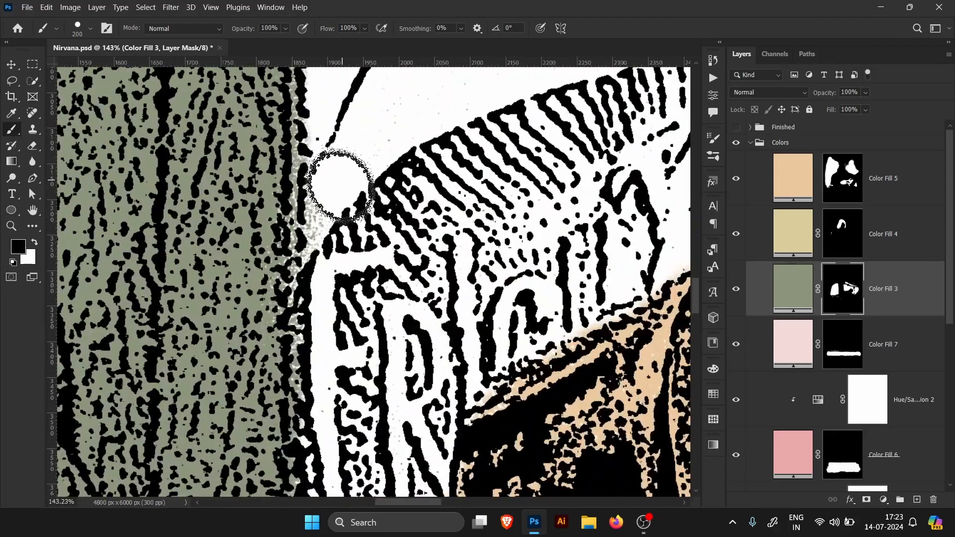
{"action": "mouse_move", "coordinate": [342, 185]}
{"action": "left_mouse_down"}
{"action": "mouse_move", "coordinate": [329, 202]}
{"action": "mouse_move", "coordinate": [341, 278]}
{"action": "left_mouse_up"}
{"action": "mouse_move", "coordinate": [453, 244]}
{"action": "left_mouse_down"}
{"action": "mouse_move", "coordinate": [353, 243]}
{"action": "mouse_move", "coordinate": [376, 266]}
{"action": "left_mouse_up"}
{"action": "left_click_drag", "start_coordinate": [378, 261], "coordinate": [419, 257]}
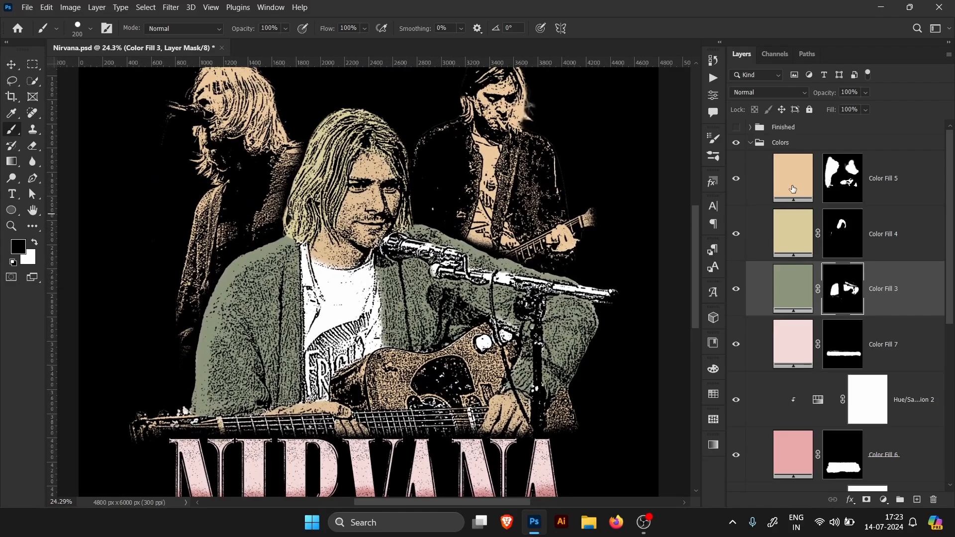
Check which area Color Fill 4 colors by toggling its visibility, and rename that layer to Hair.
{"action": "left_click", "coordinate": [793, 190]}
{"action": "double_click", "coordinate": [887, 181]}
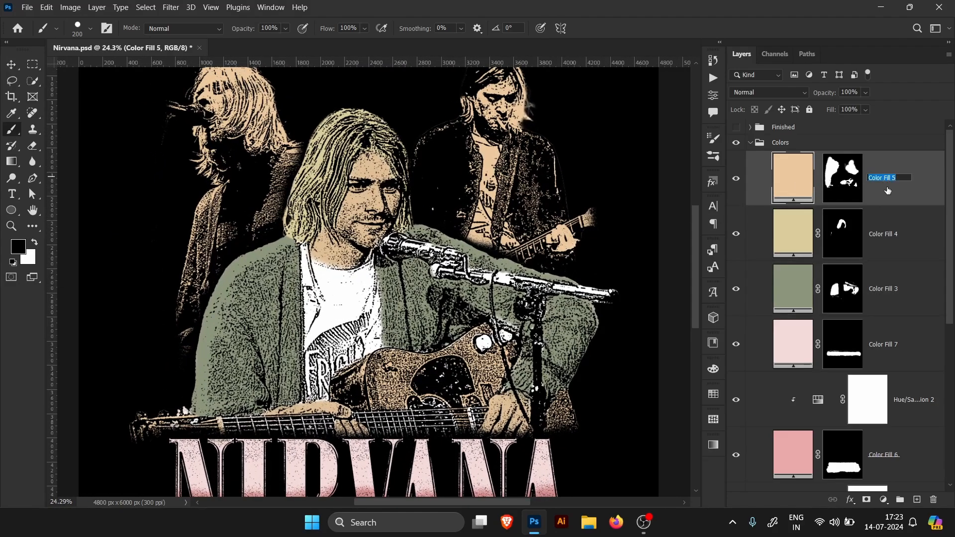
{"action": "left_click", "coordinate": [890, 243]}
{"action": "left_click", "coordinate": [744, 242]}
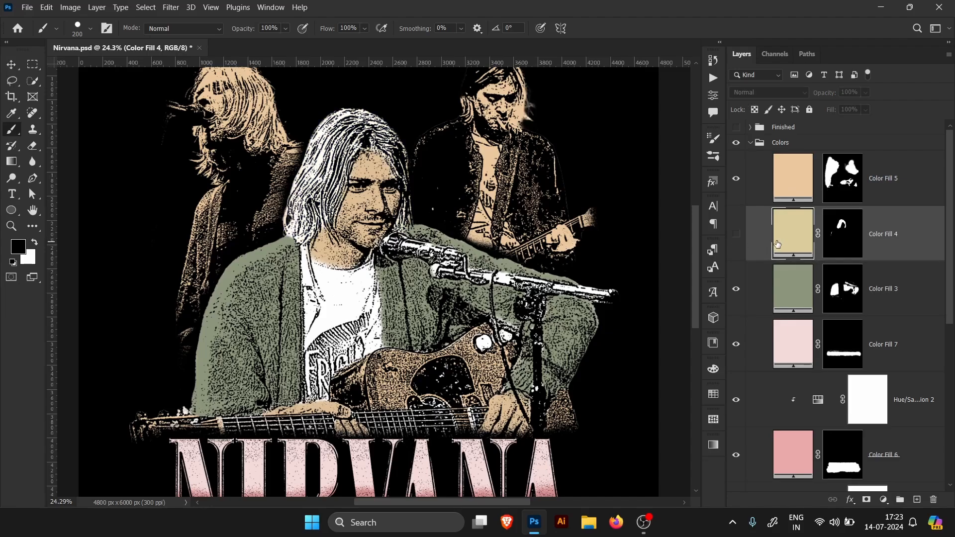
{"action": "left_click", "coordinate": [740, 244]}
{"action": "double_click", "coordinate": [876, 233]}
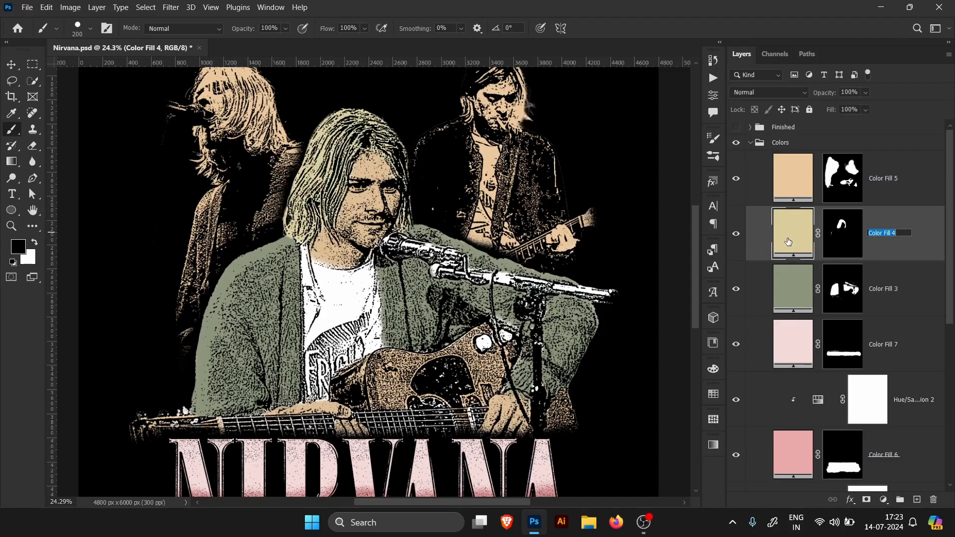
{"action": "type", "text": "Hair"}
{"action": "key", "text": "Return"}
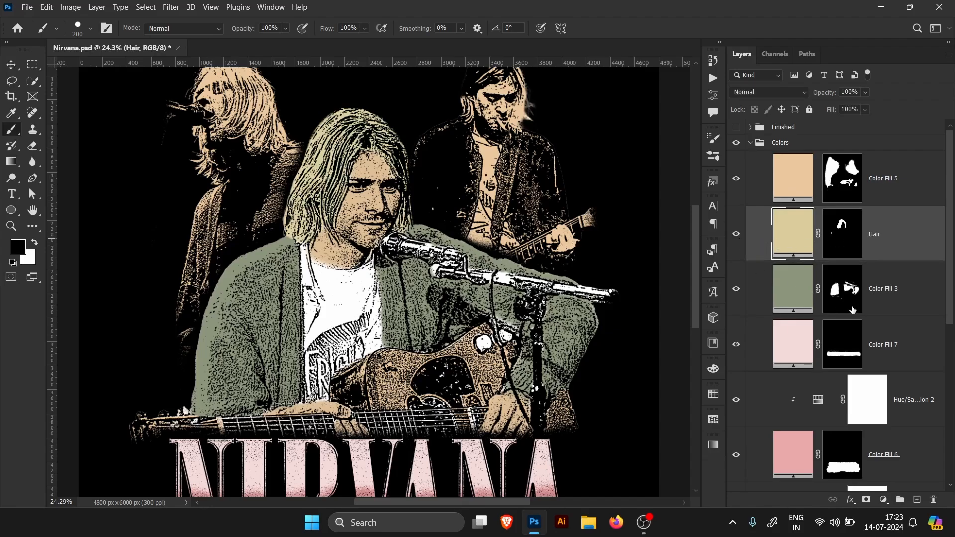
Rename the green cardigan fill layer Color Fill 3 to Jacket.
{"action": "left_click", "coordinate": [802, 300]}
{"action": "double_click", "coordinate": [895, 289]}
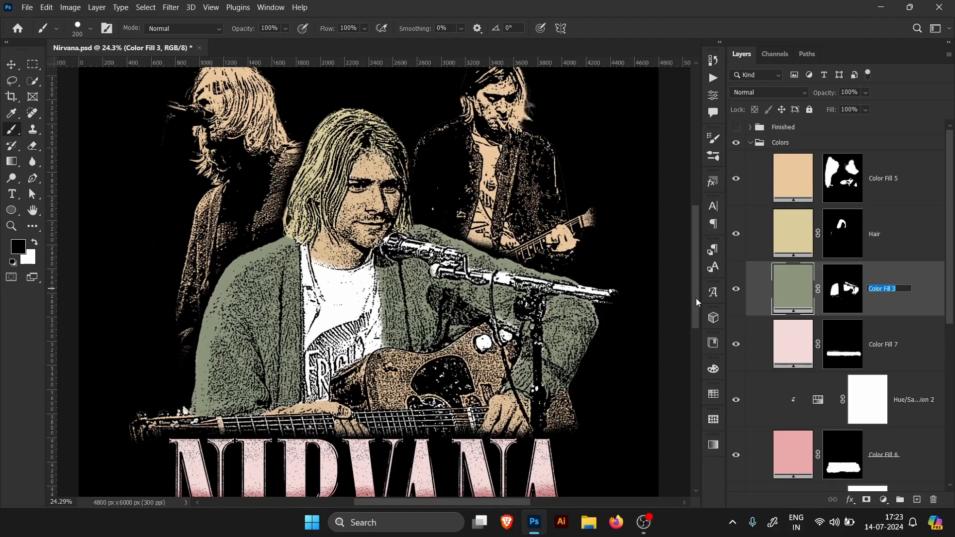
{"action": "type", "text": "Jacket"}
{"action": "key", "text": "Return"}
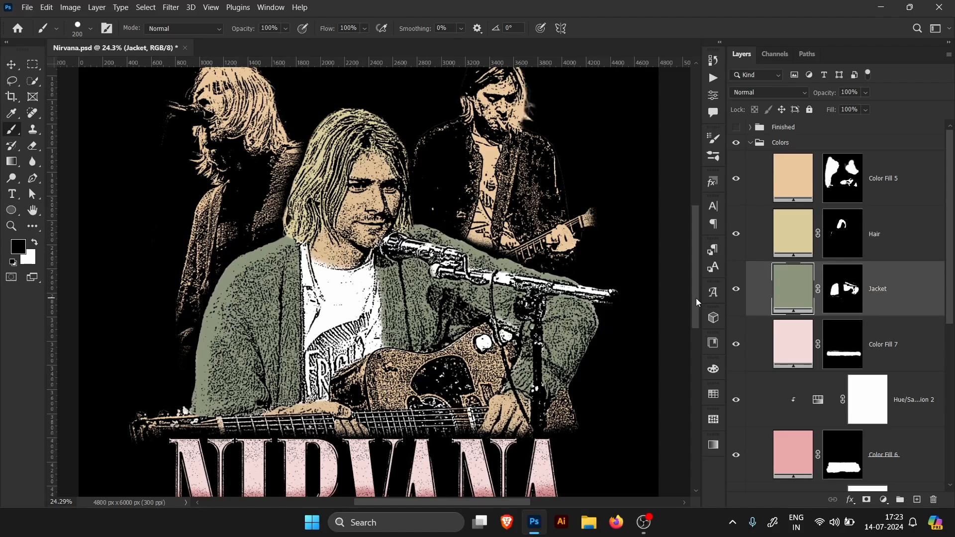
Rename the pale pink fill layer Color Fill 7 to Text.
{"action": "left_click", "coordinate": [872, 353]}
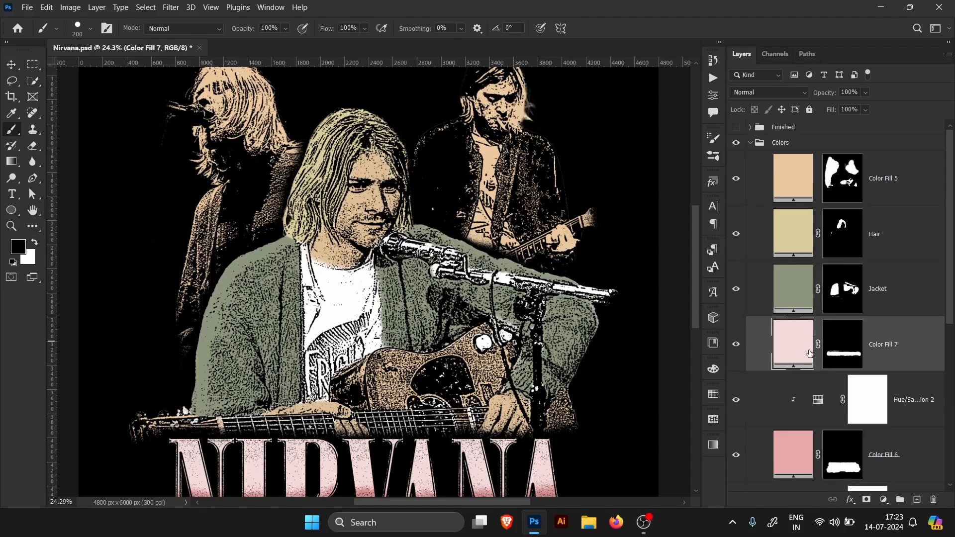
{"action": "double_click", "coordinate": [888, 350]}
{"action": "type", "text": "Text"}
{"action": "key", "text": "Return"}
Check which areas Color Fill 5 colors by toggling its visibility, and rename that layer to Guitar & bag.
{"action": "left_click", "coordinate": [897, 193]}
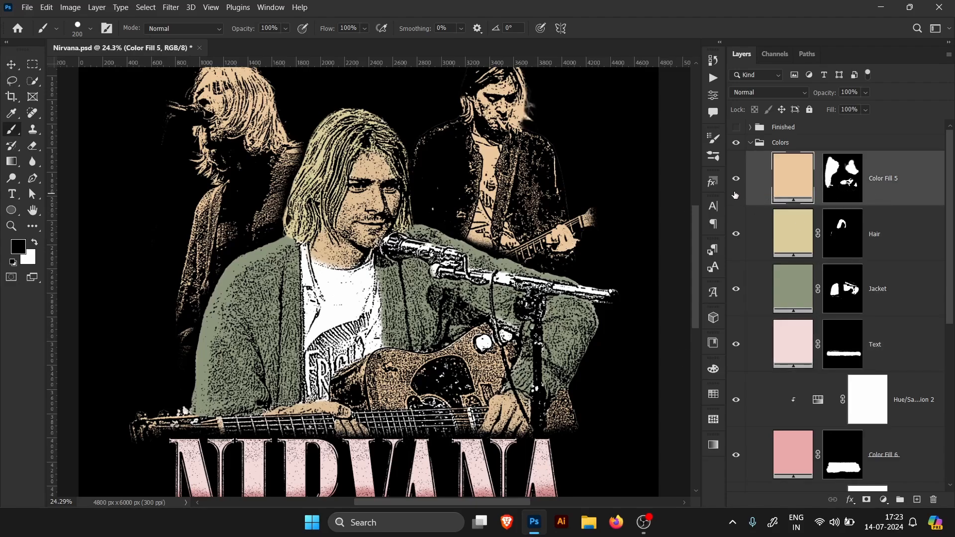
{"action": "double_click", "coordinate": [887, 179]}
{"action": "left_click", "coordinate": [739, 191]}
{"action": "left_click", "coordinate": [737, 180]}
{"action": "double_click", "coordinate": [891, 180]}
{"action": "type", "text": "Guitar & bag"}
{"action": "key", "text": "Return"}
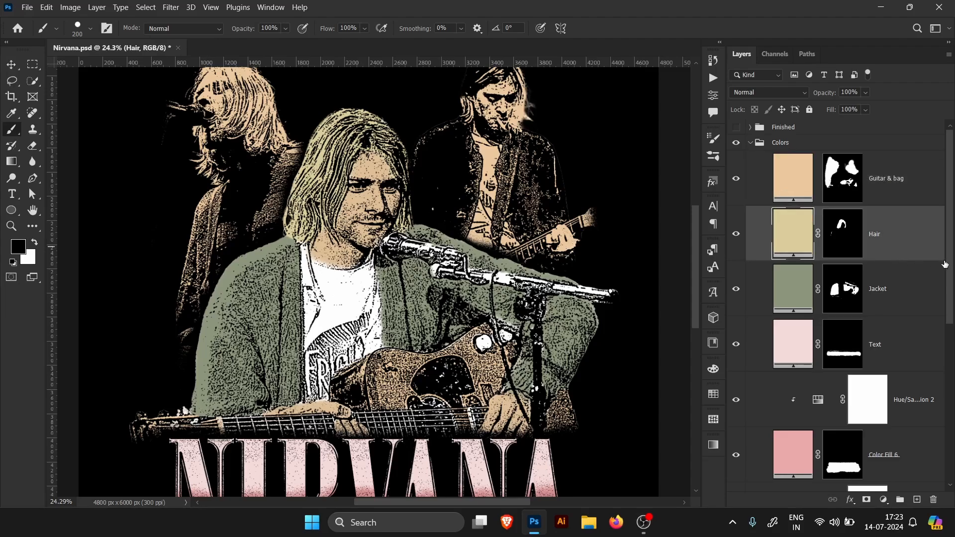
{"action": "scroll", "coordinate": [911, 259], "scroll_direction": "down", "scroll_amount": 3}
{"action": "left_click", "coordinate": [888, 335]}
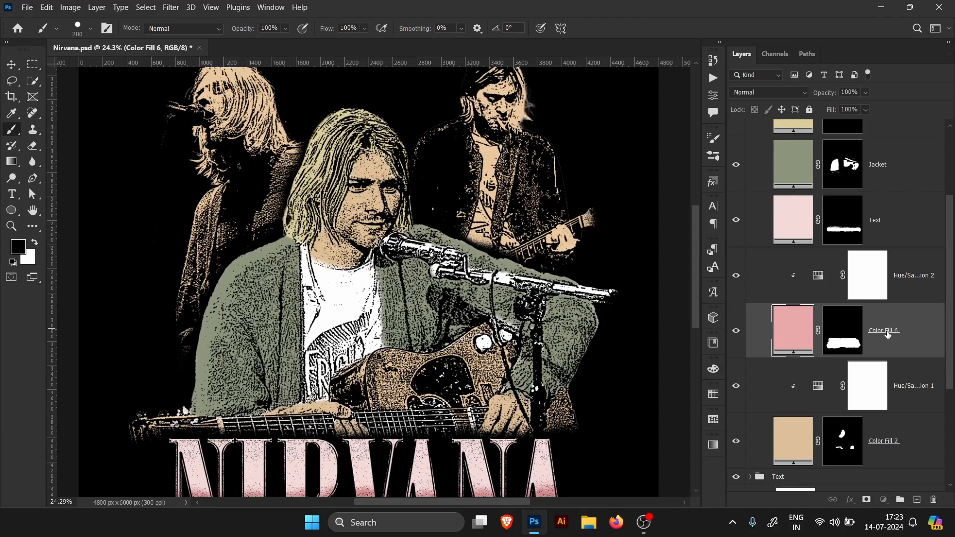
{"action": "double_click", "coordinate": [887, 333]}
{"action": "type", "text": "S"}
{"action": "left_click", "coordinate": [921, 235]}
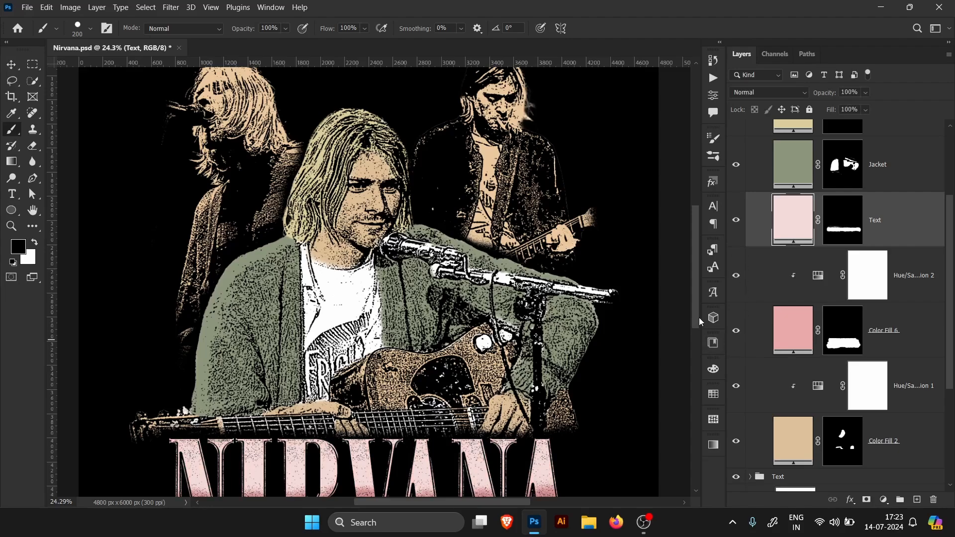
Inspect the NIRVANA lettering's coloring and rename the darker pink fill layer Color Fill 6 to text 1.
{"action": "left_click_drag", "start_coordinate": [533, 302], "coordinate": [488, 303]}
{"action": "left_click_drag", "start_coordinate": [518, 322], "coordinate": [488, 279]}
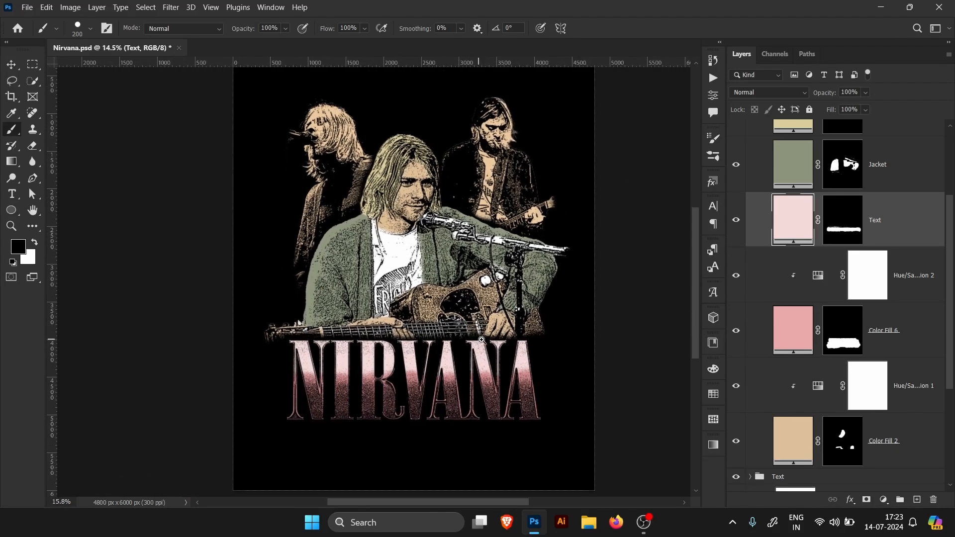
{"action": "left_click_drag", "start_coordinate": [438, 338], "coordinate": [494, 323]}
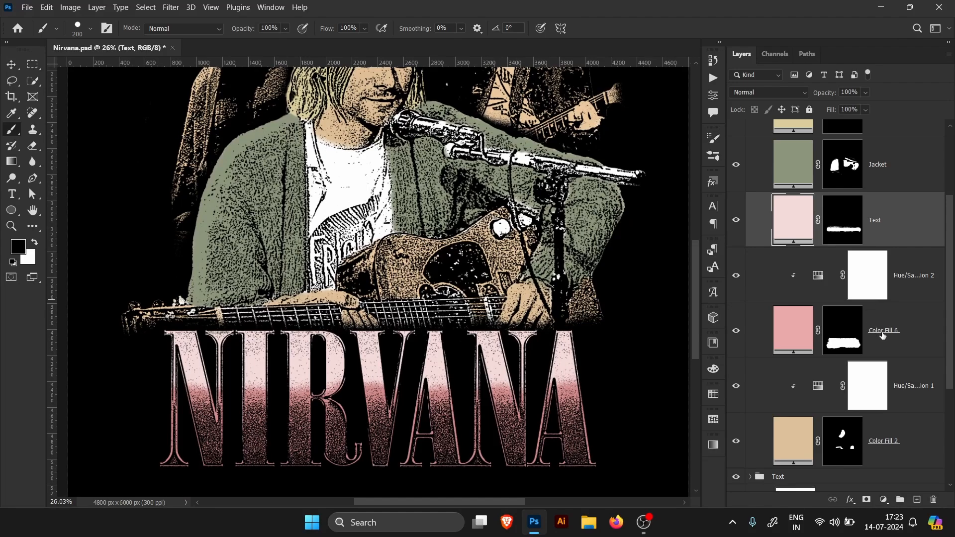
{"action": "double_click", "coordinate": [884, 332]}
{"action": "type", "text": "te"}
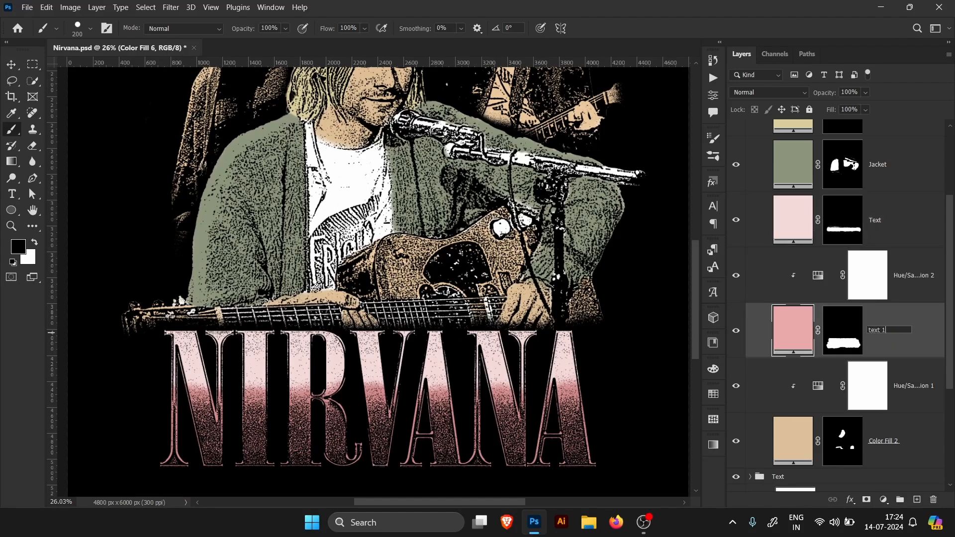
{"action": "type", "text": "xt 1"}
{"action": "key", "text": "Return"}
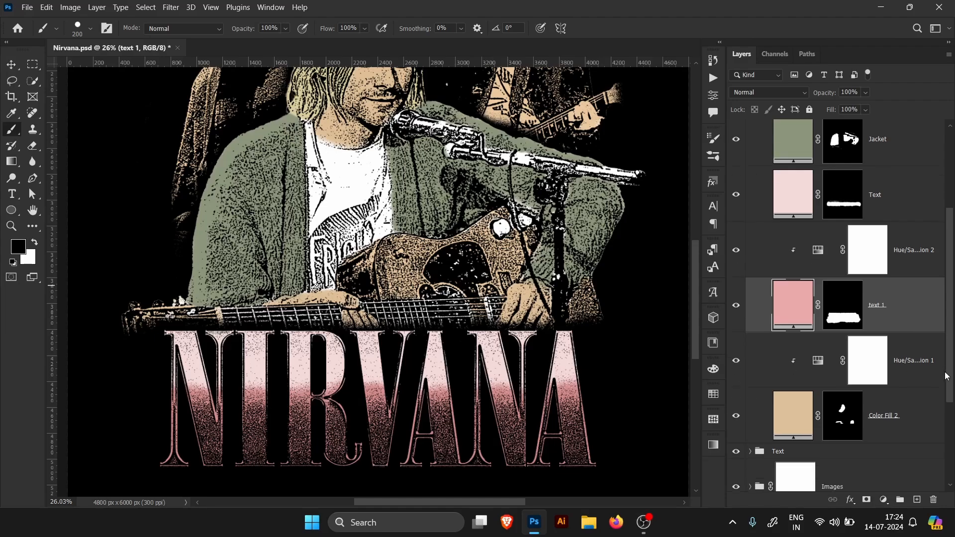
Rename the Color Fill 2 layer for the face and hands to skin.
{"action": "scroll", "coordinate": [932, 353], "scroll_direction": "down", "scroll_amount": 3}
{"action": "double_click", "coordinate": [883, 362]}
{"action": "type", "text": "skin"}
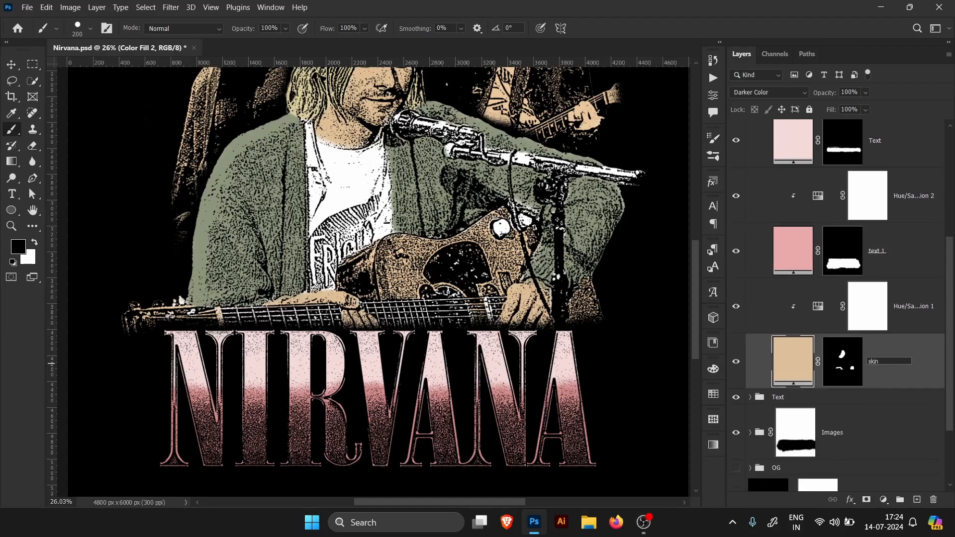
{"action": "key", "text": "Return"}
Hide the clipped Hue/Saturation 1 adjustment and lighten the skin layer's fill color to #e4d0b5.
{"action": "key", "text": "ctrl+0"}
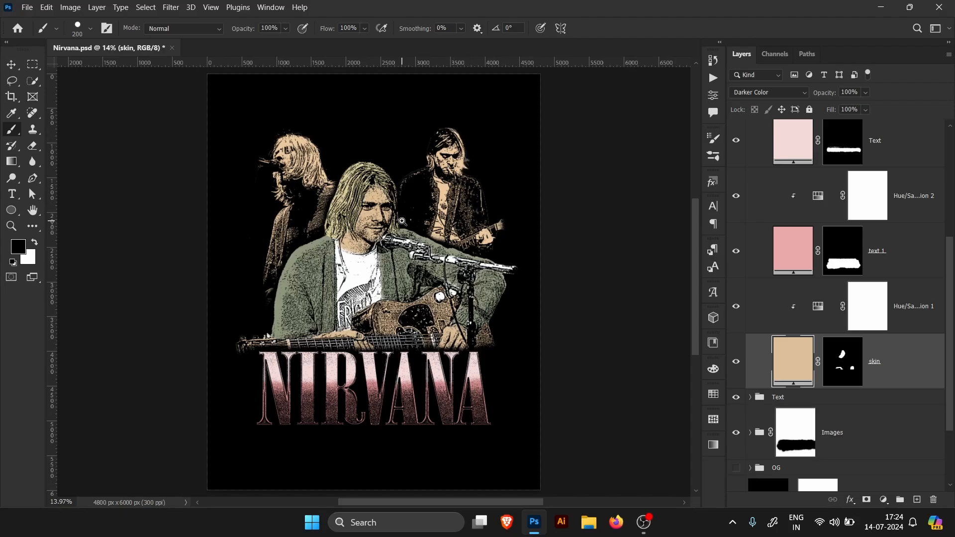
{"action": "left_click_drag", "start_coordinate": [403, 220], "coordinate": [552, 277]}
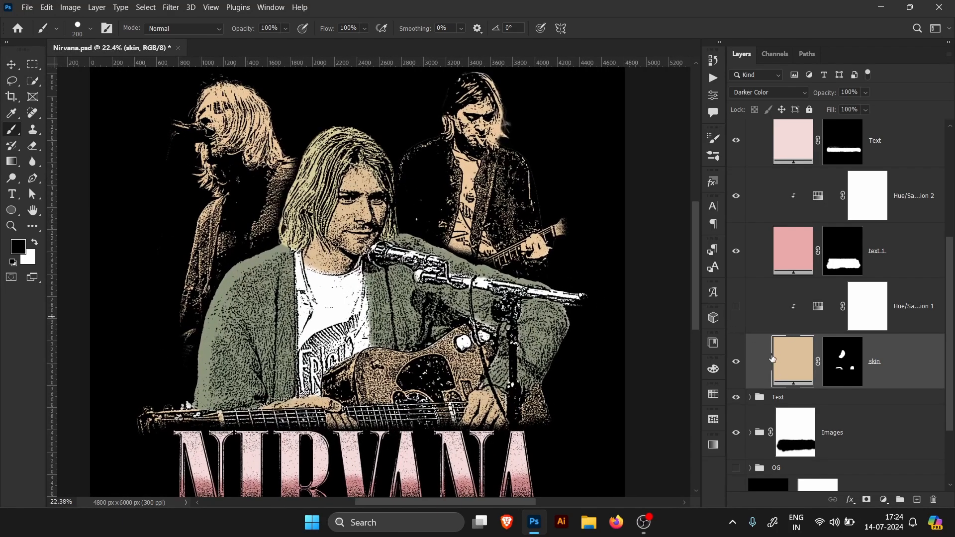
{"action": "double_click", "coordinate": [742, 343]}
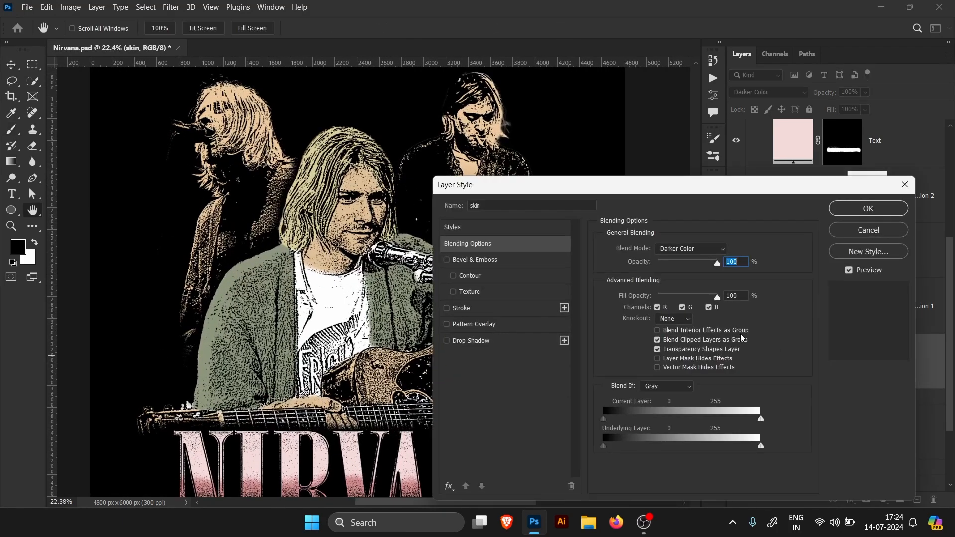
{"action": "left_click", "coordinate": [868, 230]}
{"action": "double_click", "coordinate": [793, 367]}
{"action": "left_click", "coordinate": [627, 174]}
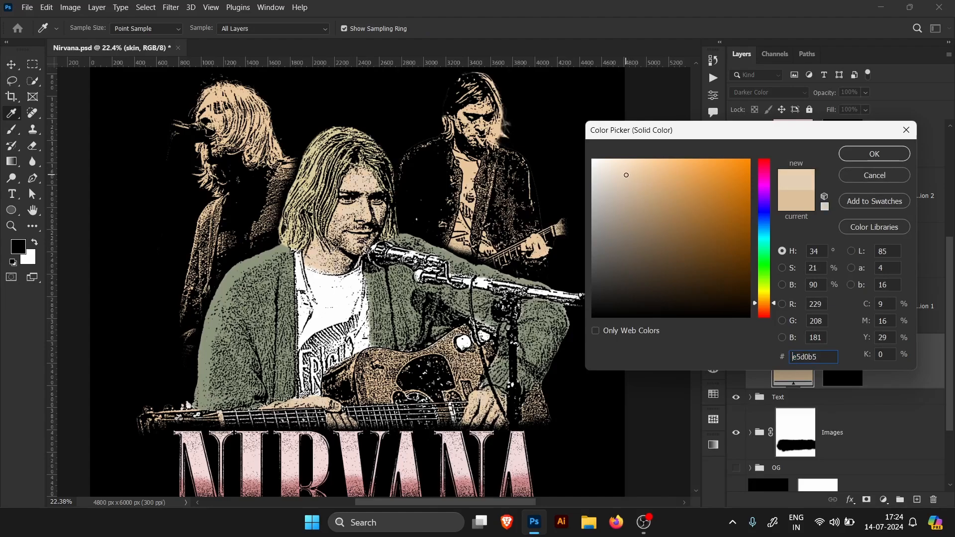
{"action": "left_click_drag", "start_coordinate": [626, 176], "coordinate": [625, 176]}
{"action": "left_click", "coordinate": [870, 159]}
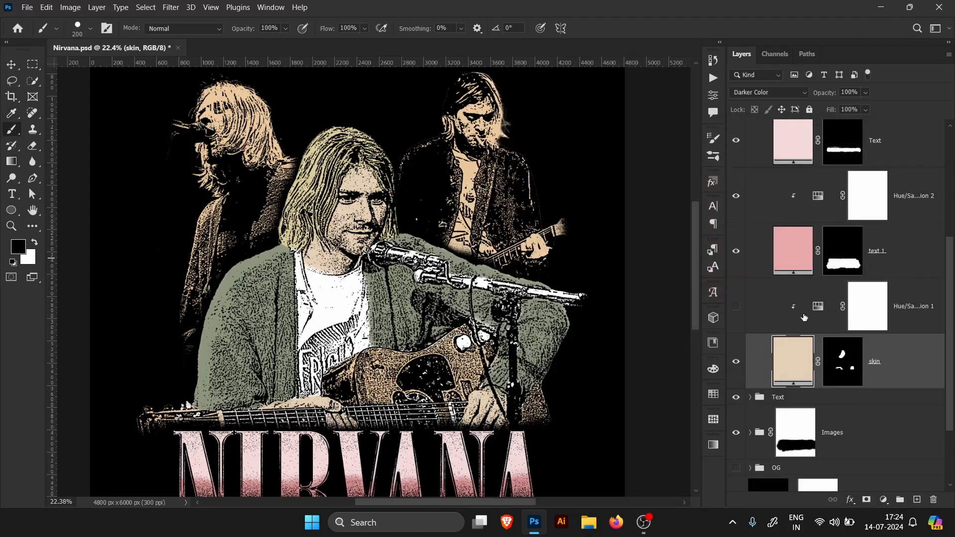
Turn the Hue/Saturation 1 adjustment clipped to the skin layer back on and set its saturation to +18.
{"action": "left_click", "coordinate": [823, 316]}
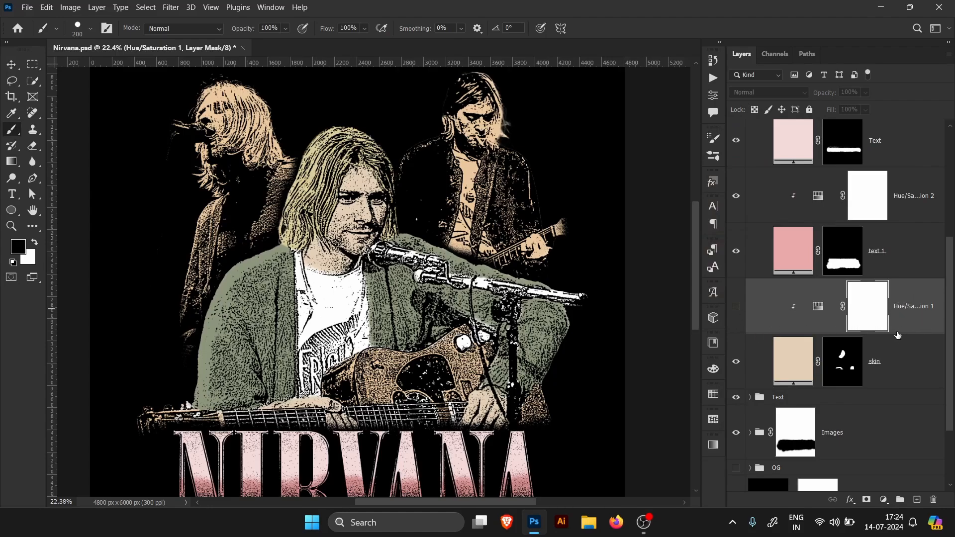
{"action": "left_click", "coordinate": [883, 364]}
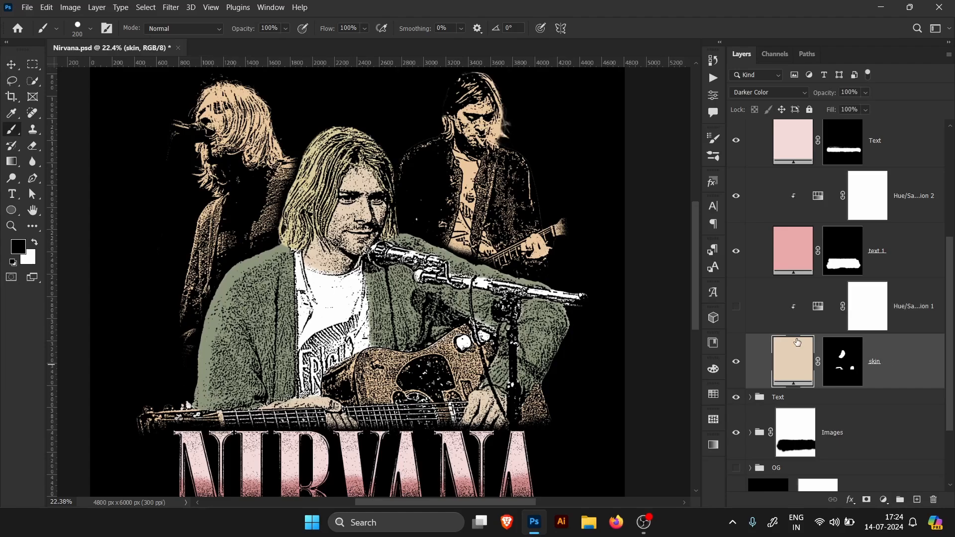
{"action": "double_click", "coordinate": [811, 312]}
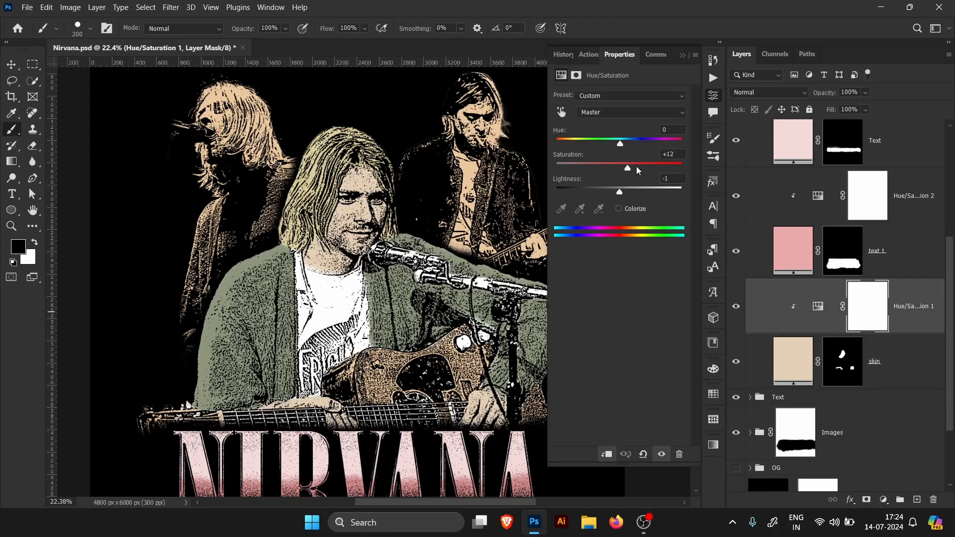
{"action": "mouse_move", "coordinate": [645, 169]}
{"action": "left_mouse_down"}
{"action": "mouse_move", "coordinate": [623, 168]}
{"action": "mouse_move", "coordinate": [633, 191]}
{"action": "mouse_move", "coordinate": [608, 189]}
{"action": "mouse_move", "coordinate": [641, 168]}
{"action": "mouse_move", "coordinate": [631, 168]}
{"action": "left_mouse_up"}
Try darker brown tones for the skin layer's fill color.
{"action": "double_click", "coordinate": [799, 347]}
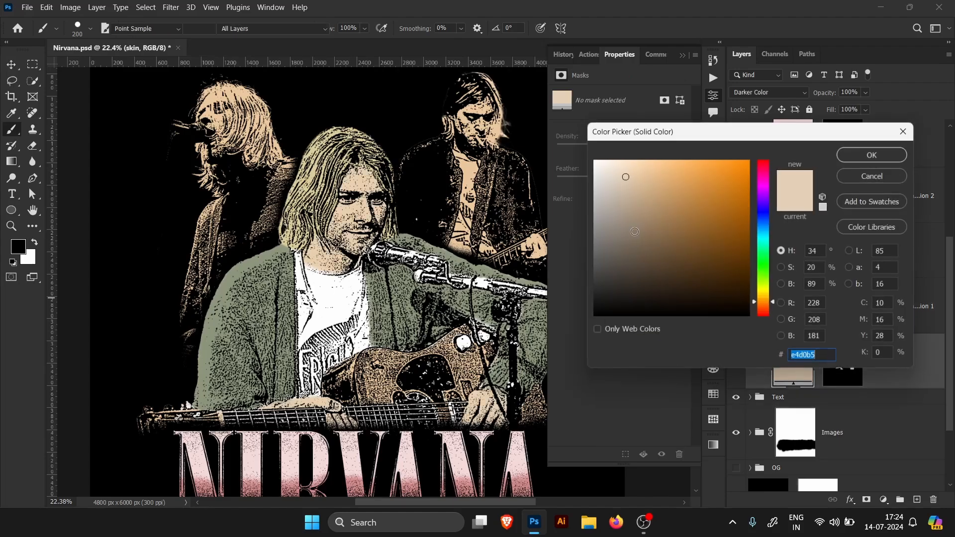
{"action": "left_click", "coordinate": [682, 221]}
{"action": "mouse_move", "coordinate": [682, 220]}
{"action": "left_mouse_down"}
{"action": "mouse_move", "coordinate": [666, 234]}
{"action": "mouse_move", "coordinate": [621, 198]}
{"action": "mouse_move", "coordinate": [632, 192]}
{"action": "mouse_move", "coordinate": [659, 228]}
{"action": "left_mouse_up"}
{"action": "left_click", "coordinate": [868, 178]}
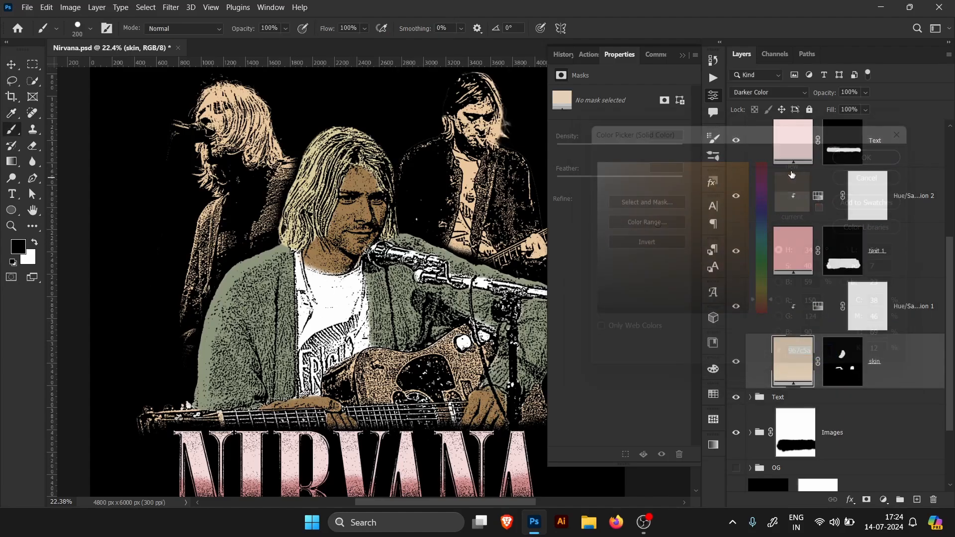
Fine-tune the Hue/Saturation 1 adjustment above the skin layer and close its settings.
{"action": "left_click", "coordinate": [787, 298]}
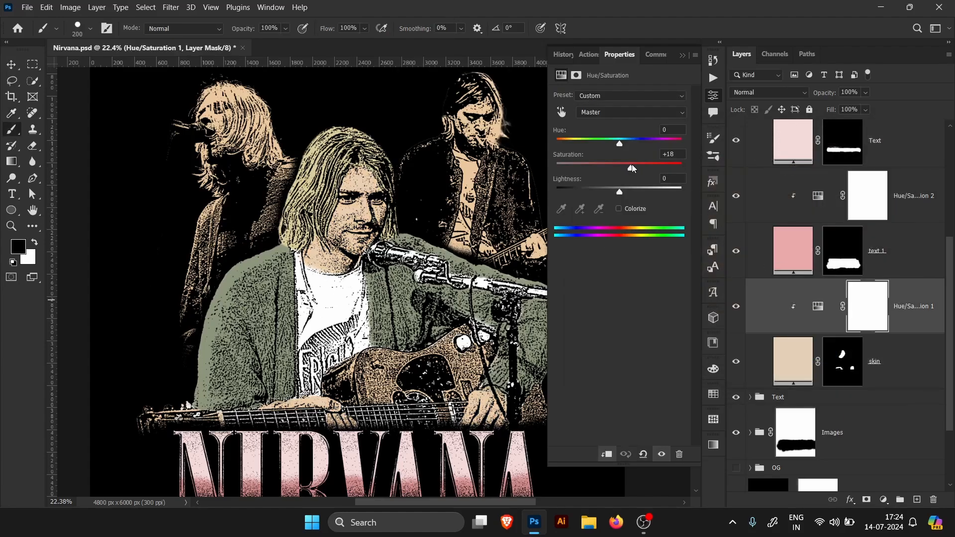
{"action": "left_click_drag", "start_coordinate": [630, 170], "coordinate": [620, 192]}
{"action": "left_click", "coordinate": [682, 55]}
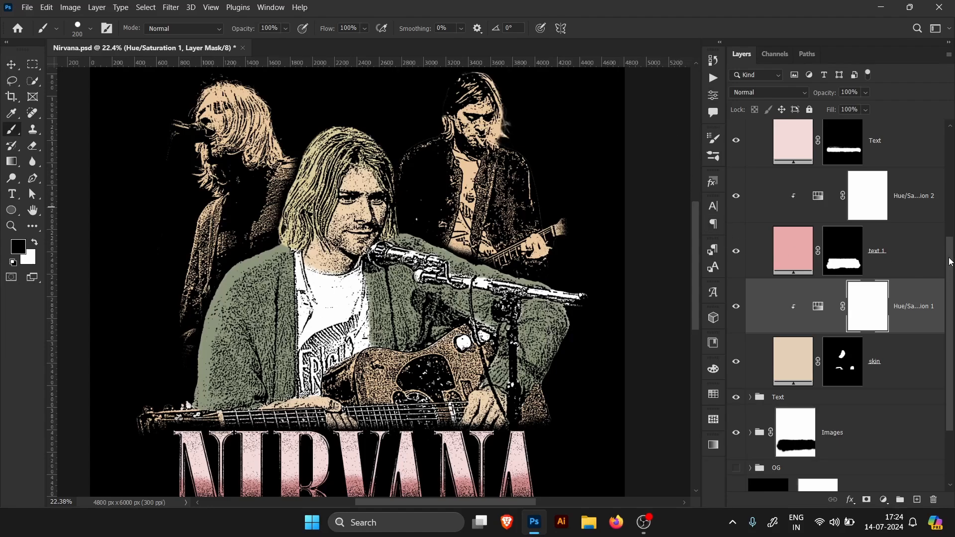
Collapse the Colors group and stamp all visible layers into one merged layer directly above it.
{"action": "scroll", "coordinate": [948, 268], "scroll_direction": "up", "scroll_amount": 5}
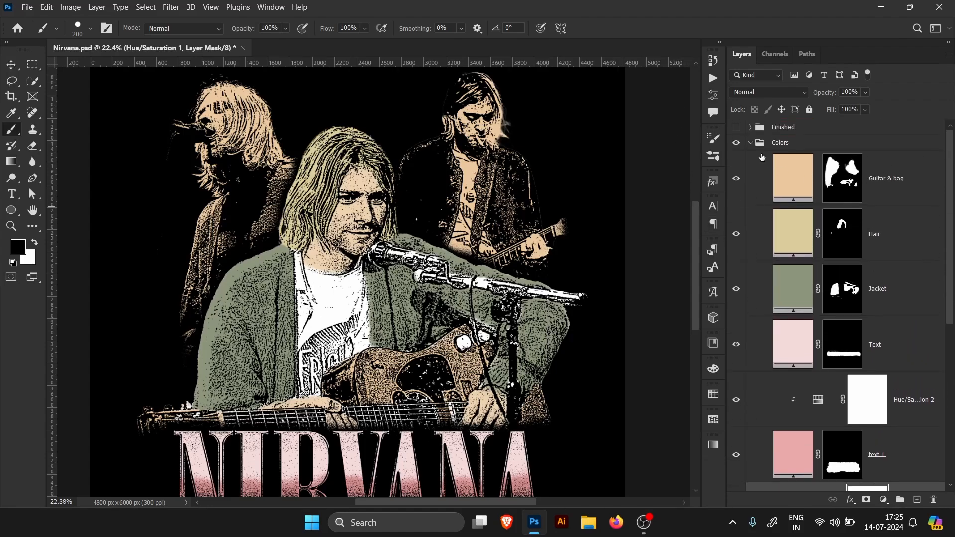
{"action": "left_click", "coordinate": [757, 144]}
{"action": "left_click", "coordinate": [750, 144]}
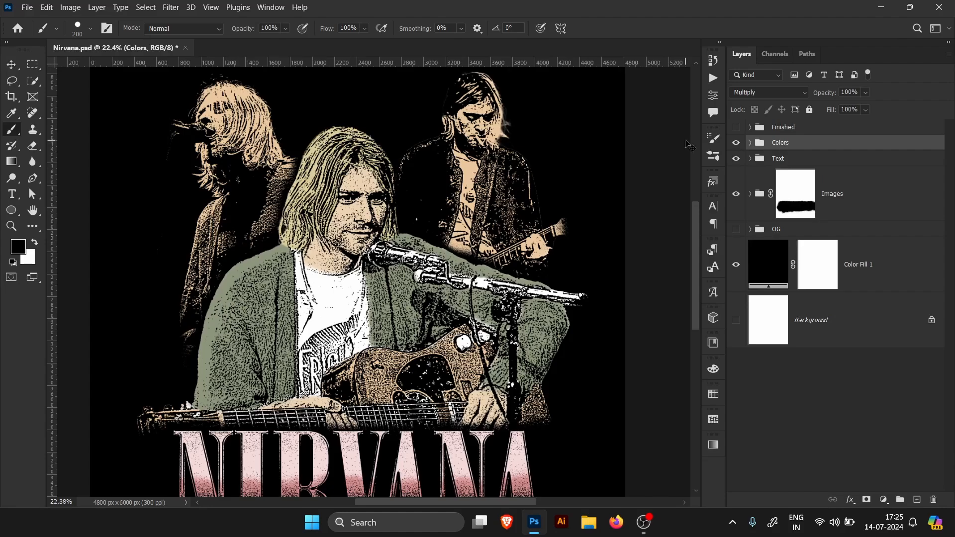
{"action": "key", "text": "ctrl+0"}
{"action": "left_click_drag", "start_coordinate": [397, 310], "coordinate": [416, 239]}
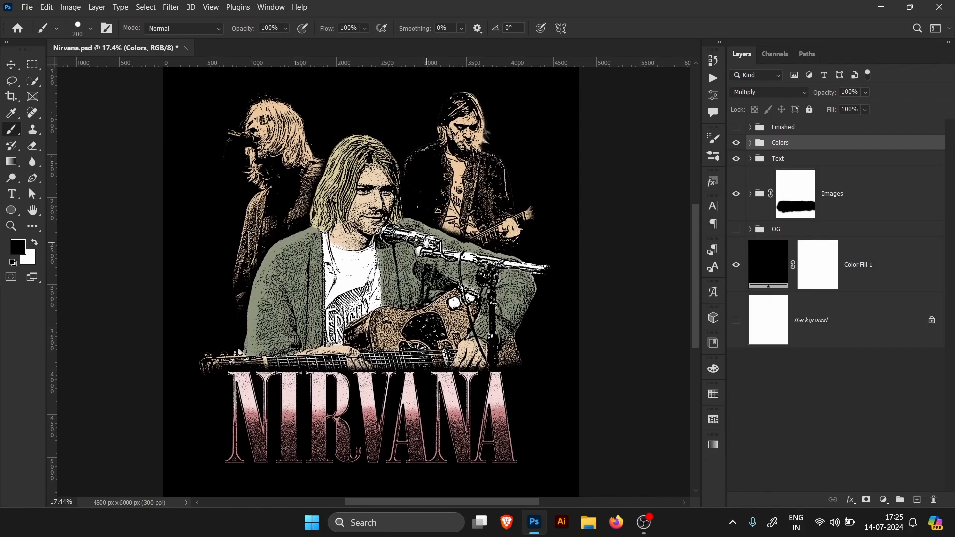
{"action": "key", "text": "ctrl+shift+alt+e"}
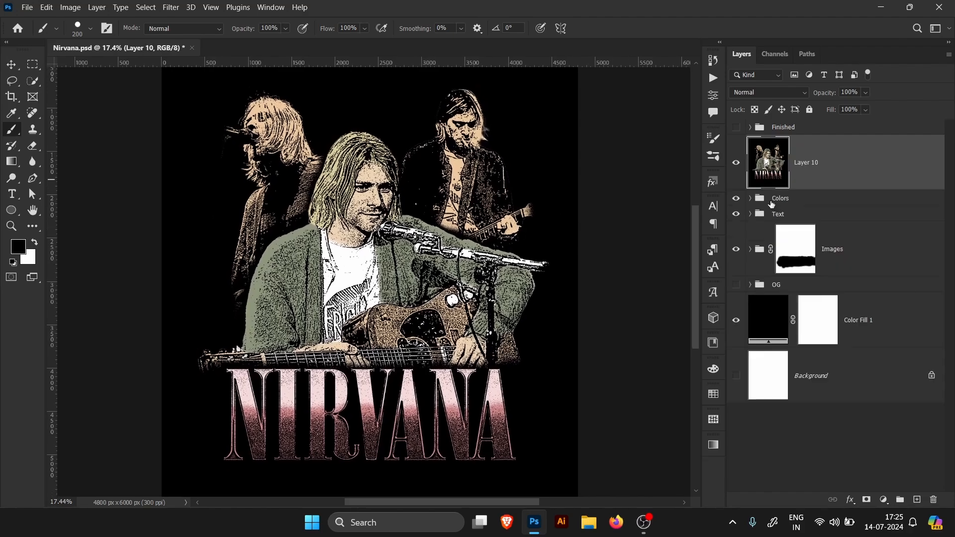
Combine the Colors, Text and Images groups into one group and hide it, leaving the merged Layer 10 selected.
{"action": "left_click", "coordinate": [827, 199]}
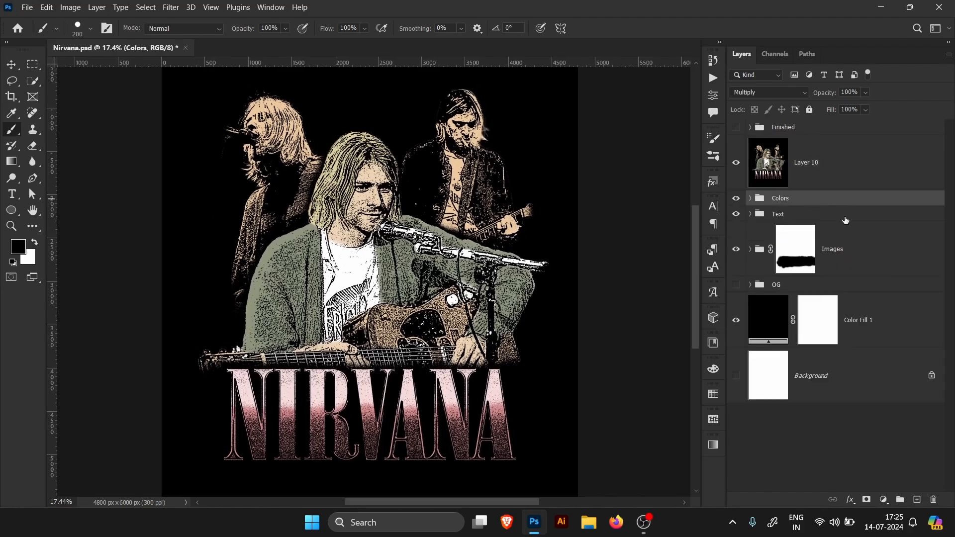
{"action": "left_click", "coordinate": [843, 219], "text": "ctrl"}
{"action": "left_click", "coordinate": [841, 264], "text": "ctrl"}
{"action": "key", "text": "ctrl+g"}
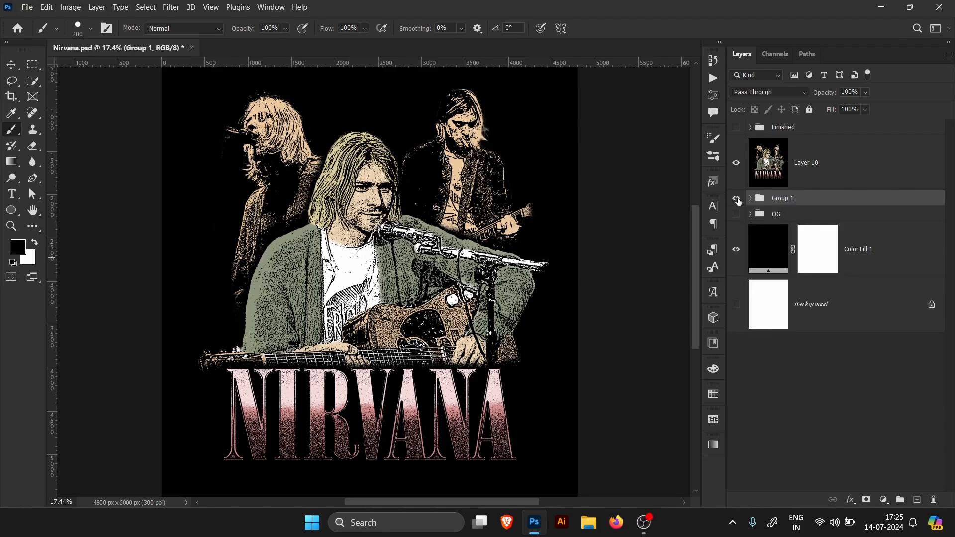
{"action": "left_click", "coordinate": [821, 164]}
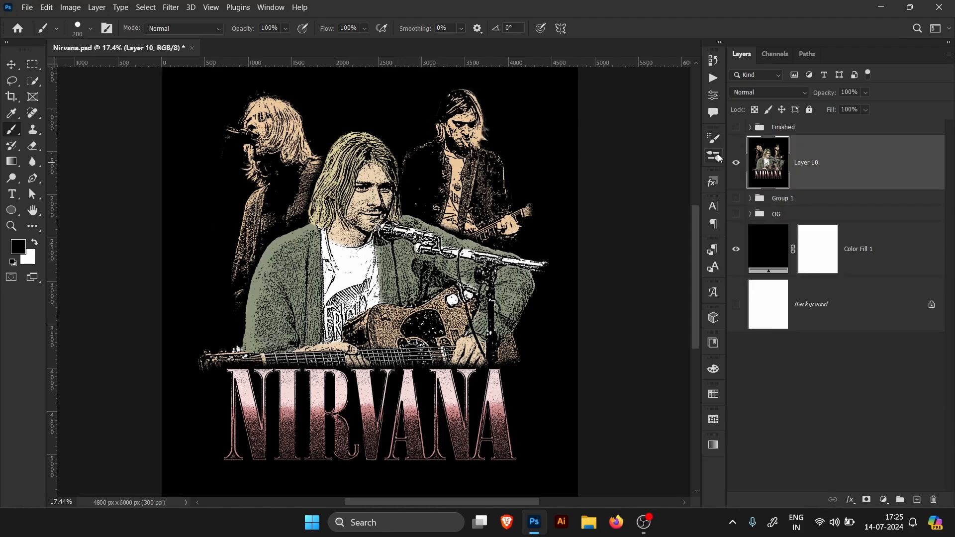
Move the masked crack texture Layer 8 out of the Finished group to just above Layer 10, and hide Finished.
{"action": "left_click", "coordinate": [736, 128]}
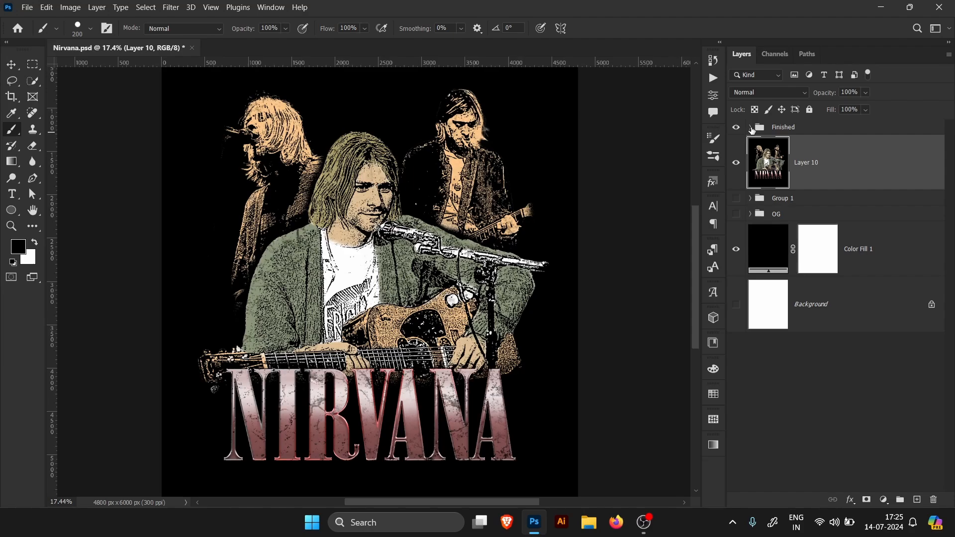
{"action": "left_click", "coordinate": [751, 128]}
{"action": "left_click", "coordinate": [736, 162]}
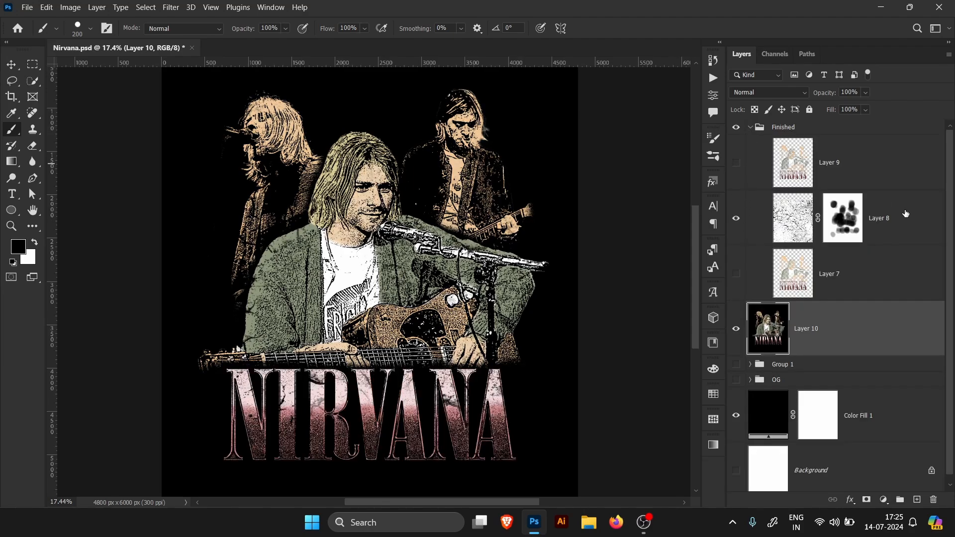
{"action": "left_click_drag", "start_coordinate": [795, 219], "coordinate": [776, 301]}
{"action": "left_click", "coordinate": [751, 128]}
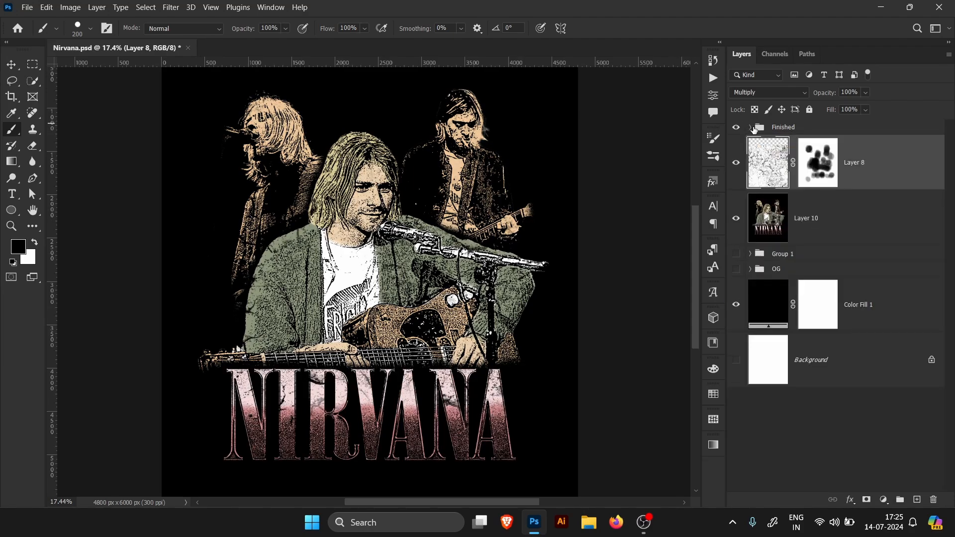
{"action": "left_click", "coordinate": [736, 128]}
{"action": "left_click", "coordinate": [820, 182]}
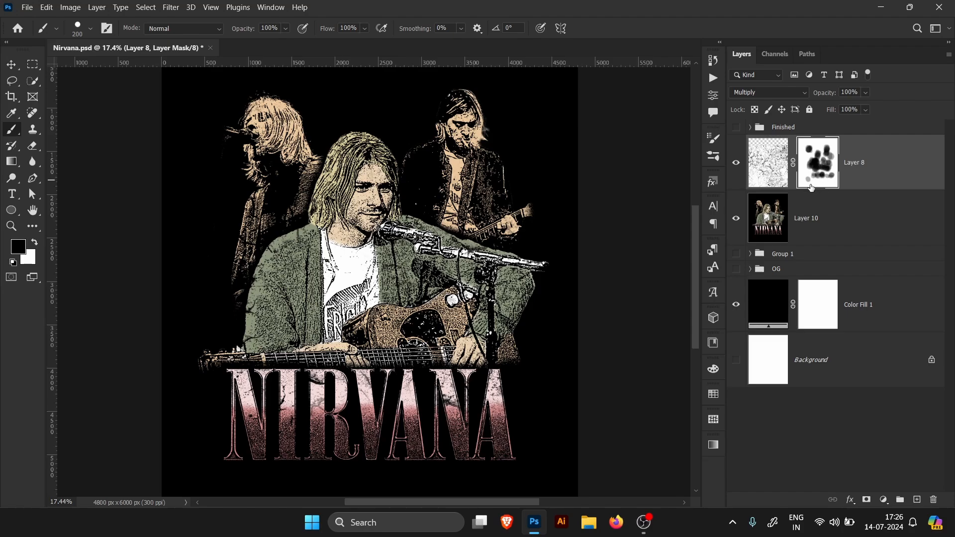
Compare the artwork with and without the crack texture Layer 8, checking the lettering and guitar up close.
{"action": "left_click", "coordinate": [736, 163]}
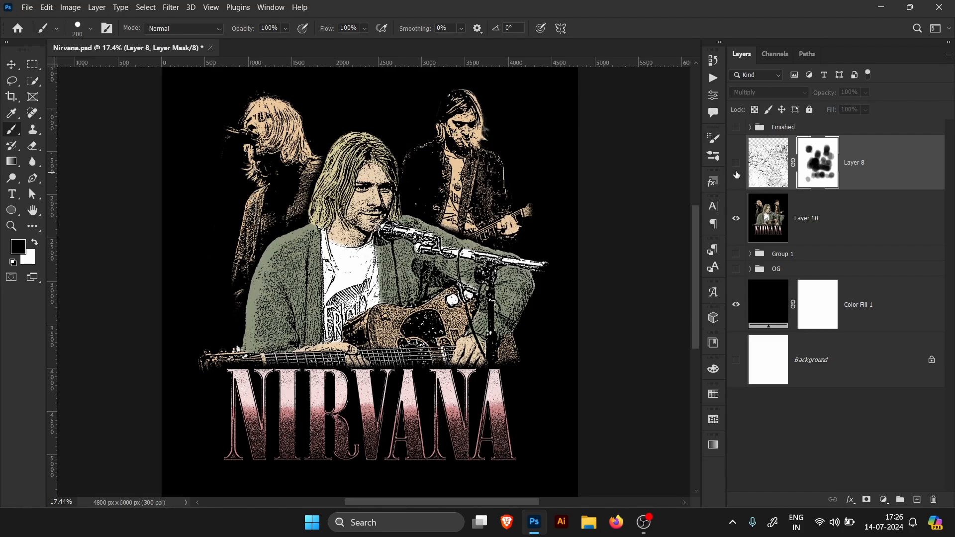
{"action": "left_click", "coordinate": [769, 170]}
{"action": "left_click", "coordinate": [736, 163]}
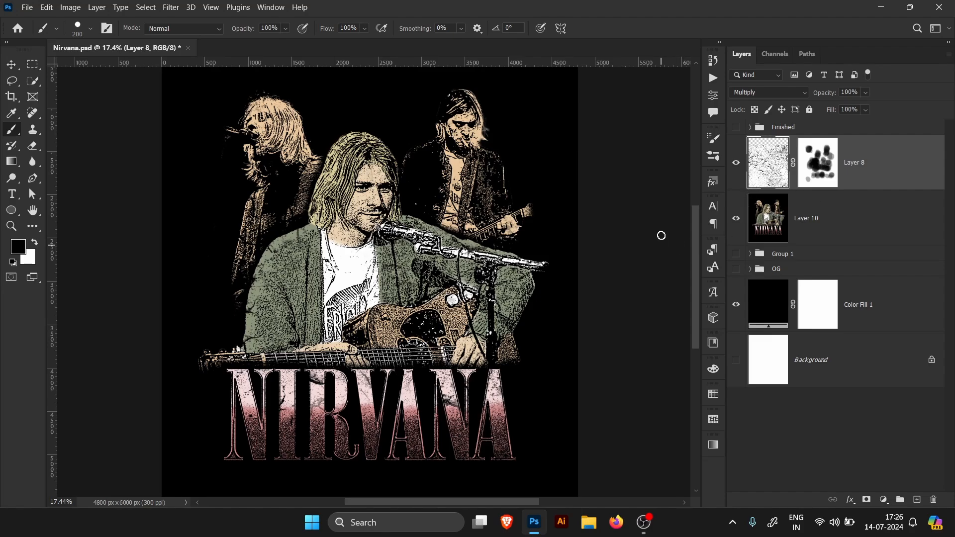
{"action": "left_click", "coordinate": [736, 163]}
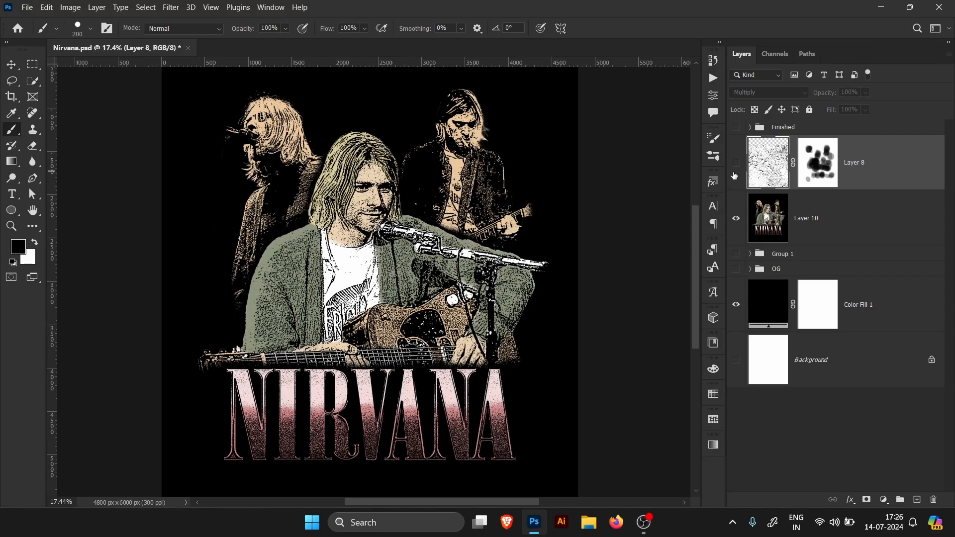
{"action": "scroll", "coordinate": [340, 423], "scroll_direction": "up", "scroll_amount": 5}
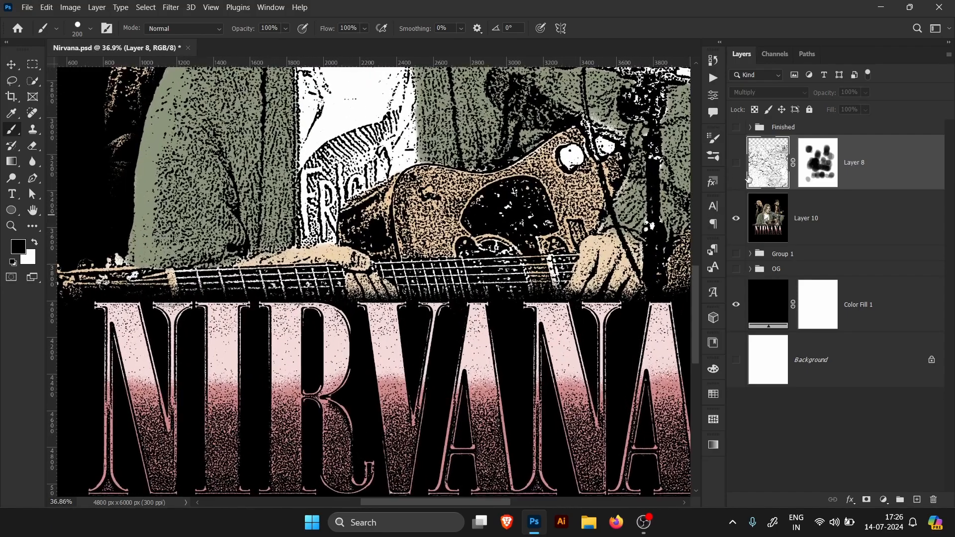
{"action": "left_click", "coordinate": [736, 163]}
{"action": "scroll", "coordinate": [573, 344], "scroll_direction": "up", "scroll_amount": 6}
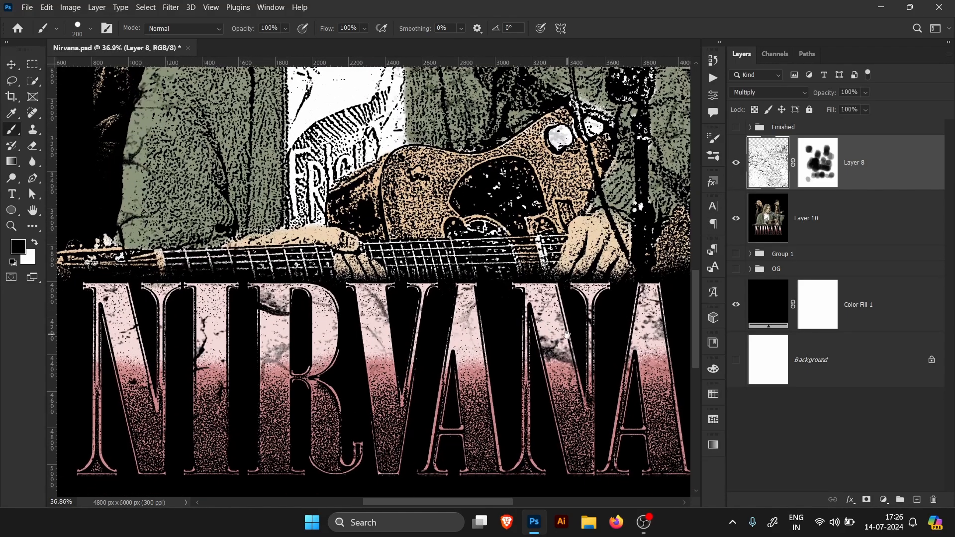
{"action": "scroll", "coordinate": [594, 352], "scroll_direction": "down", "scroll_amount": 8}
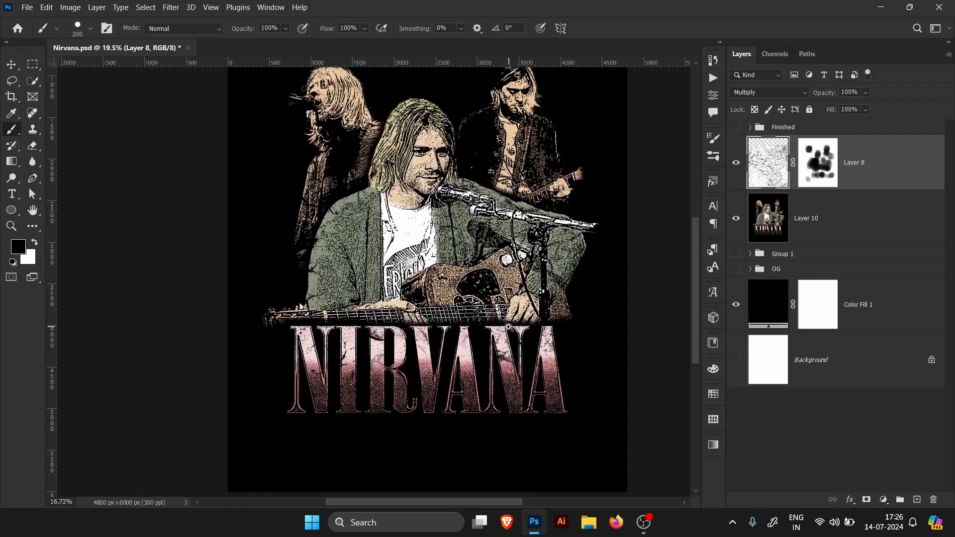
{"action": "scroll", "coordinate": [525, 289], "scroll_direction": "up", "scroll_amount": 4}
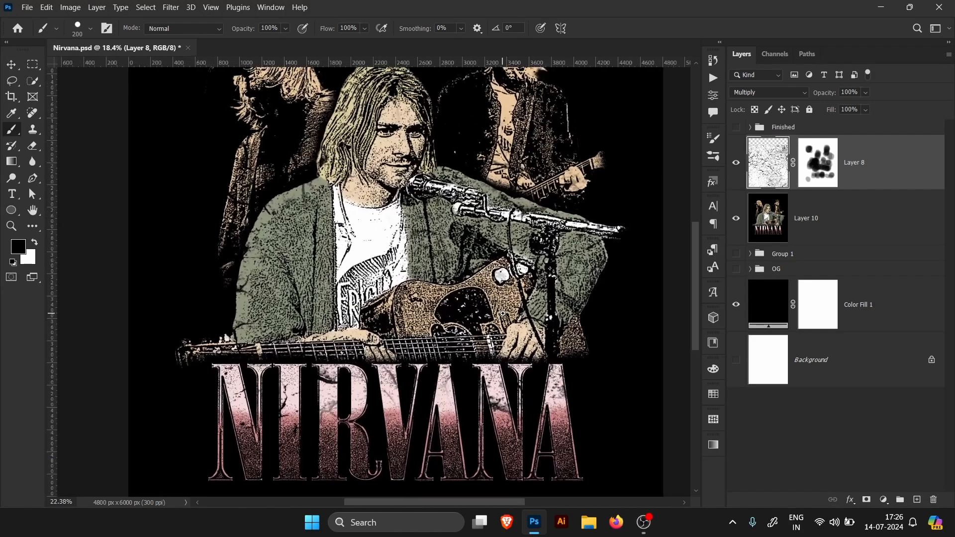
{"action": "scroll", "coordinate": [503, 313], "scroll_direction": "up", "scroll_amount": 1}
{"action": "scroll", "coordinate": [502, 314], "scroll_direction": "down", "scroll_amount": 1}
Delete Layer 8's painted mask and give the layer a new, fully black layer mask.
{"action": "left_click", "coordinate": [824, 177]}
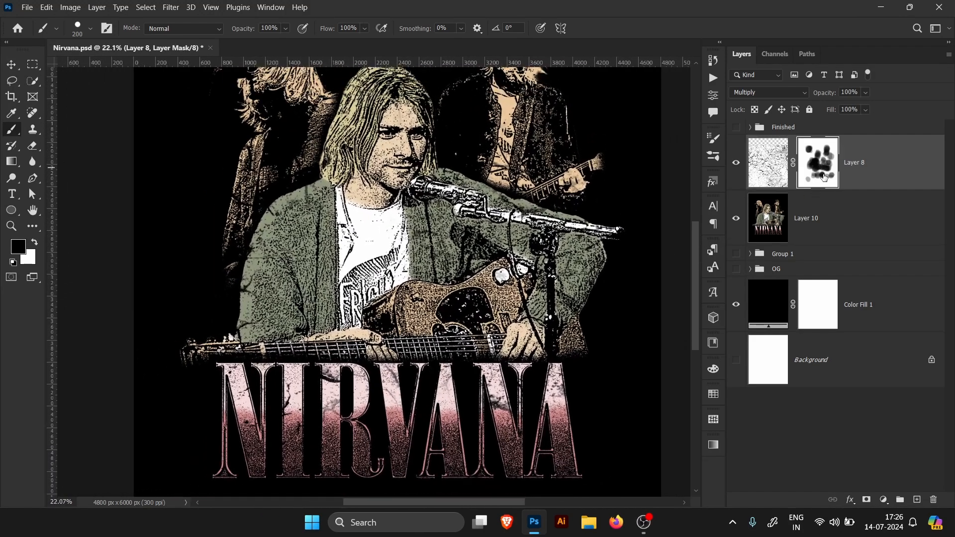
{"action": "right_click", "coordinate": [813, 175]}
{"action": "left_click", "coordinate": [841, 198]}
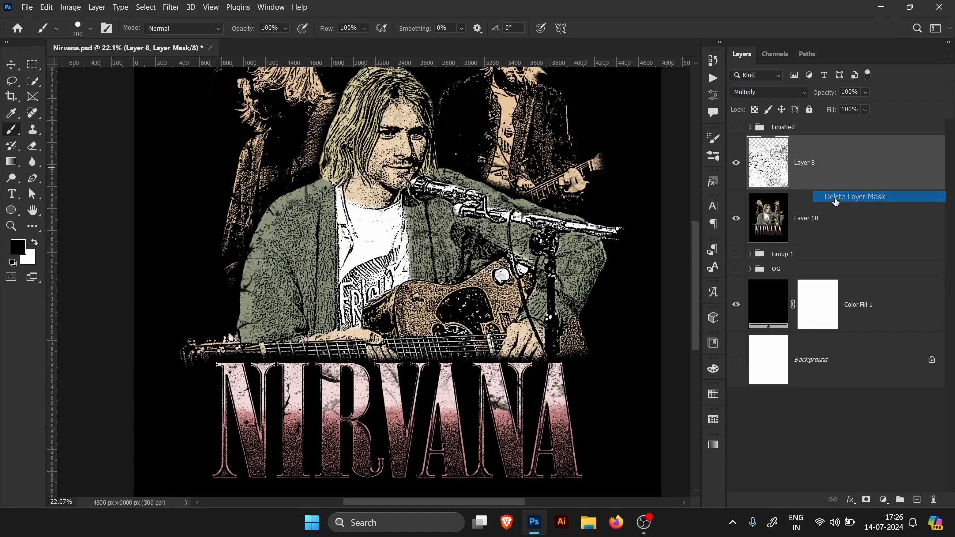
{"action": "key", "text": "ctrl+0"}
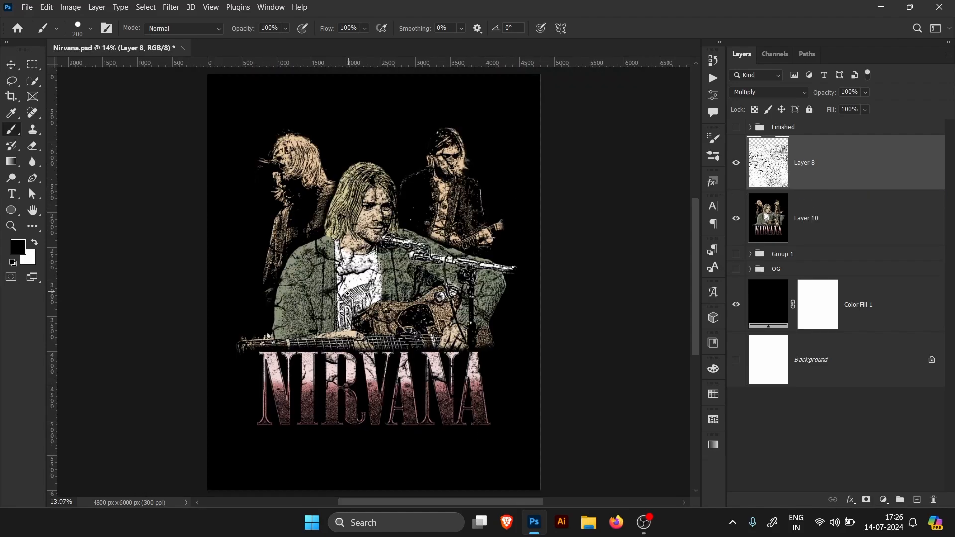
{"action": "scroll", "coordinate": [349, 294], "scroll_direction": "up", "scroll_amount": 2}
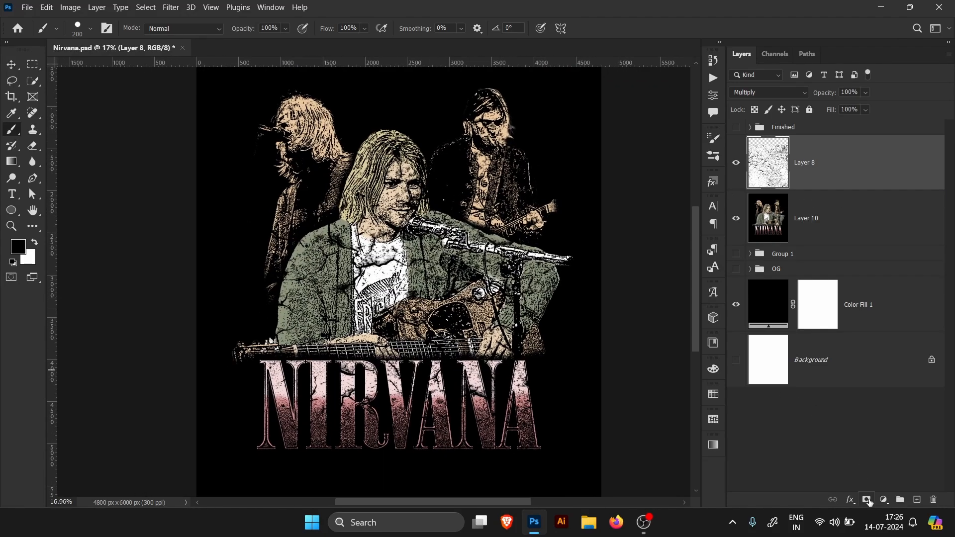
{"action": "left_click", "coordinate": [867, 500], "text": "alt"}
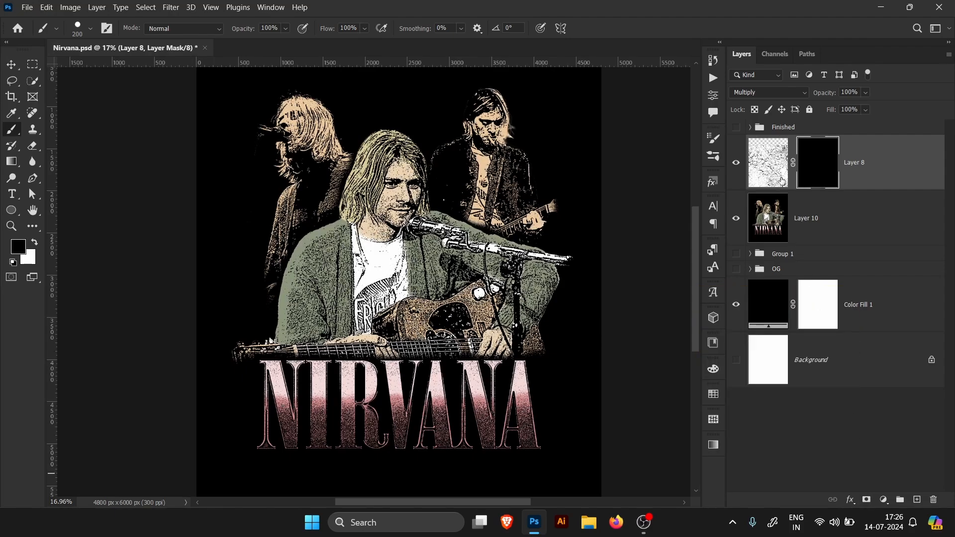
Paint white on Layer 8's mask with a 1400 px brush at 13% flow over the cardigan, the NIRVANA lettering and the upper figures.
{"action": "key", "text": "bracketright"}
{"action": "key", "text": "bracketright"}
{"action": "key", "text": "bracketright"}
{"action": "key", "text": "bracketright"}
{"action": "key", "text": "bracketright"}
{"action": "key", "text": "bracketright"}
{"action": "key", "text": "bracketright"}
{"action": "key", "text": "bracketright"}
{"action": "key", "text": "bracketright"}
{"action": "key", "text": "bracketright"}
{"action": "key", "text": "bracketright"}
{"action": "left_click", "coordinate": [365, 29]}
{"action": "left_click_drag", "start_coordinate": [354, 47], "coordinate": [326, 45]}
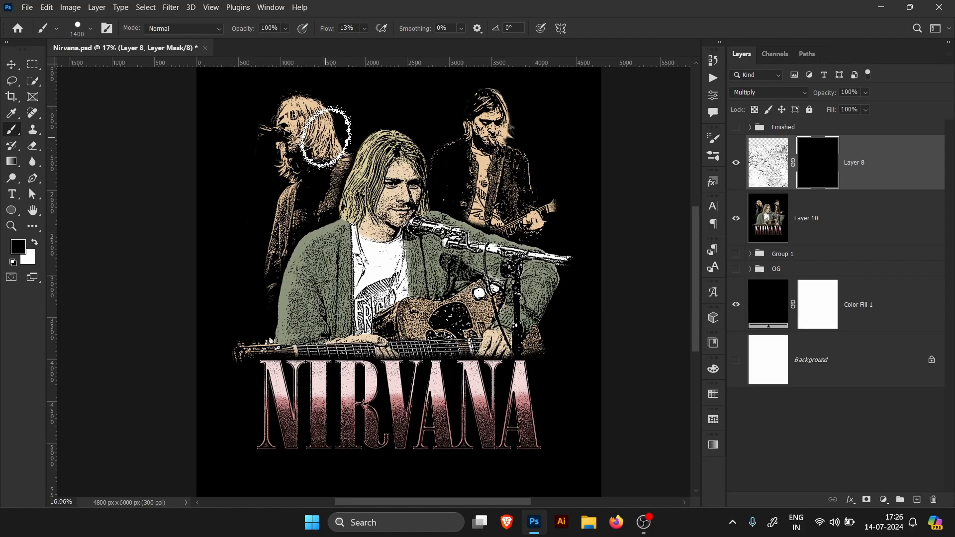
{"action": "key", "text": "x"}
{"action": "mouse_move", "coordinate": [326, 137]}
{"action": "left_mouse_down"}
{"action": "mouse_move", "coordinate": [368, 162]}
{"action": "mouse_move", "coordinate": [294, 302]}
{"action": "mouse_move", "coordinate": [290, 347]}
{"action": "mouse_move", "coordinate": [302, 294]}
{"action": "mouse_move", "coordinate": [278, 334]}
{"action": "mouse_move", "coordinate": [294, 294]}
{"action": "mouse_move", "coordinate": [281, 347]}
{"action": "mouse_move", "coordinate": [300, 375]}
{"action": "mouse_move", "coordinate": [291, 391]}
{"action": "mouse_move", "coordinate": [445, 391]}
{"action": "mouse_move", "coordinate": [346, 415]}
{"action": "mouse_move", "coordinate": [369, 379]}
{"action": "mouse_move", "coordinate": [445, 389]}
{"action": "mouse_move", "coordinate": [399, 382]}
{"action": "mouse_move", "coordinate": [473, 374]}
{"action": "mouse_move", "coordinate": [410, 385]}
{"action": "mouse_move", "coordinate": [354, 380]}
{"action": "mouse_move", "coordinate": [344, 396]}
{"action": "mouse_move", "coordinate": [423, 399]}
{"action": "mouse_move", "coordinate": [472, 382]}
{"action": "mouse_move", "coordinate": [456, 384]}
{"action": "mouse_move", "coordinate": [464, 393]}
{"action": "mouse_move", "coordinate": [431, 387]}
{"action": "mouse_move", "coordinate": [479, 380]}
{"action": "mouse_move", "coordinate": [460, 394]}
{"action": "mouse_move", "coordinate": [496, 414]}
{"action": "mouse_move", "coordinate": [526, 400]}
{"action": "mouse_move", "coordinate": [529, 434]}
{"action": "mouse_move", "coordinate": [497, 419]}
{"action": "mouse_move", "coordinate": [372, 414]}
{"action": "mouse_move", "coordinate": [265, 393]}
{"action": "mouse_move", "coordinate": [272, 403]}
{"action": "mouse_move", "coordinate": [279, 383]}
{"action": "mouse_move", "coordinate": [273, 416]}
{"action": "mouse_move", "coordinate": [285, 419]}
{"action": "mouse_move", "coordinate": [290, 387]}
{"action": "left_mouse_up"}
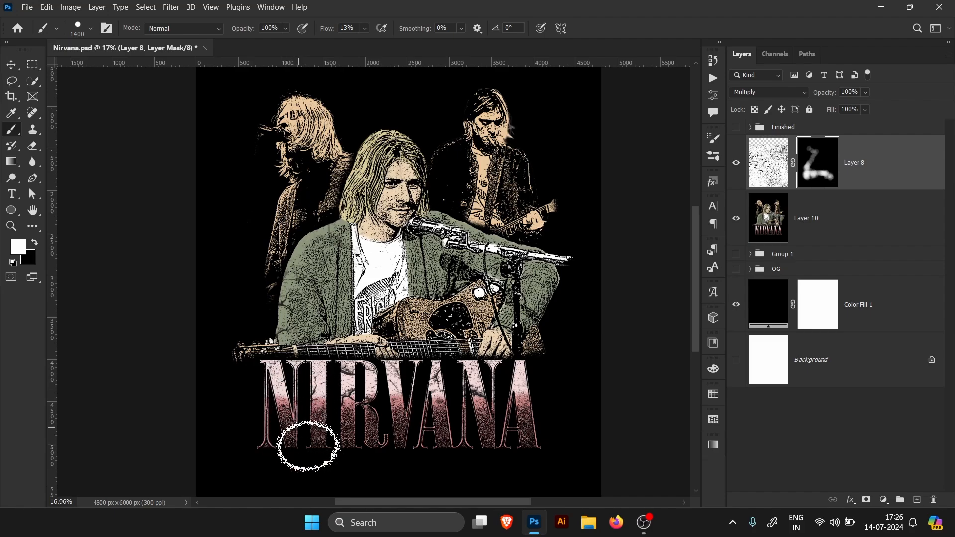
{"action": "mouse_move", "coordinate": [477, 271]}
{"action": "left_mouse_down"}
{"action": "mouse_move", "coordinate": [508, 219]}
{"action": "mouse_move", "coordinate": [475, 172]}
{"action": "mouse_move", "coordinate": [493, 118]}
{"action": "mouse_move", "coordinate": [395, 96]}
{"action": "mouse_move", "coordinate": [379, 33]}
{"action": "mouse_move", "coordinate": [479, 137]}
{"action": "mouse_move", "coordinate": [483, 159]}
{"action": "mouse_move", "coordinate": [475, 152]}
{"action": "mouse_move", "coordinate": [495, 145]}
{"action": "mouse_move", "coordinate": [525, 204]}
{"action": "mouse_move", "coordinate": [488, 121]}
{"action": "mouse_move", "coordinate": [496, 135]}
{"action": "mouse_move", "coordinate": [500, 107]}
{"action": "left_mouse_up"}
Set the brush flow to 35% and touch up Layer 8's mask over the two background figures and the cardigan sleeves.
{"action": "left_click", "coordinate": [365, 28]}
{"action": "left_click", "coordinate": [380, 41]}
{"action": "left_click", "coordinate": [524, 203]}
{"action": "key", "text": "x"}
{"action": "key", "text": "x"}
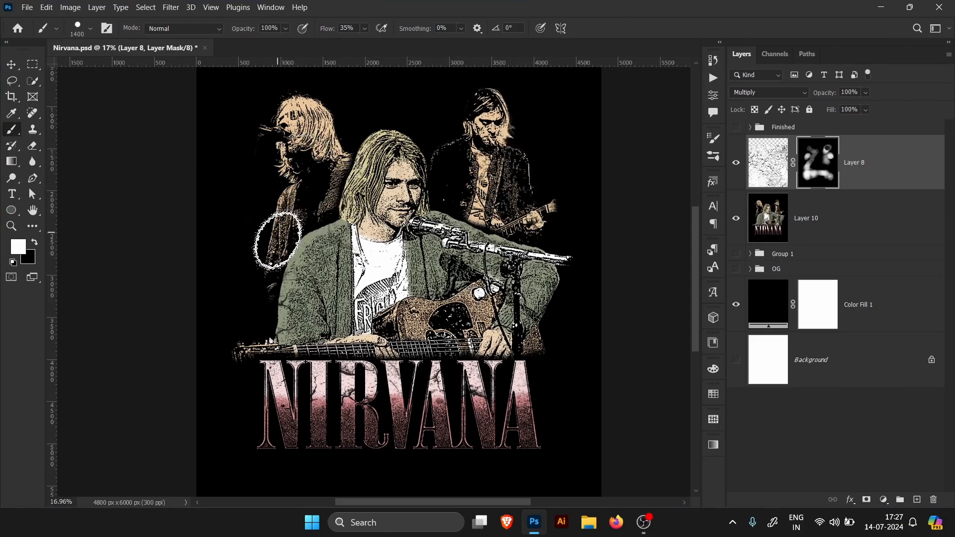
{"action": "mouse_move", "coordinate": [267, 260]}
{"action": "left_mouse_down"}
{"action": "mouse_move", "coordinate": [310, 203]}
{"action": "mouse_move", "coordinate": [264, 311]}
{"action": "left_mouse_up"}
{"action": "key", "text": "x"}
{"action": "left_click", "coordinate": [325, 241]}
{"action": "key", "text": "x"}
{"action": "mouse_move", "coordinate": [491, 298]}
{"action": "left_mouse_down"}
{"action": "mouse_move", "coordinate": [504, 284]}
{"action": "mouse_move", "coordinate": [546, 287]}
{"action": "left_mouse_up"}
{"action": "left_click", "coordinate": [537, 308]}
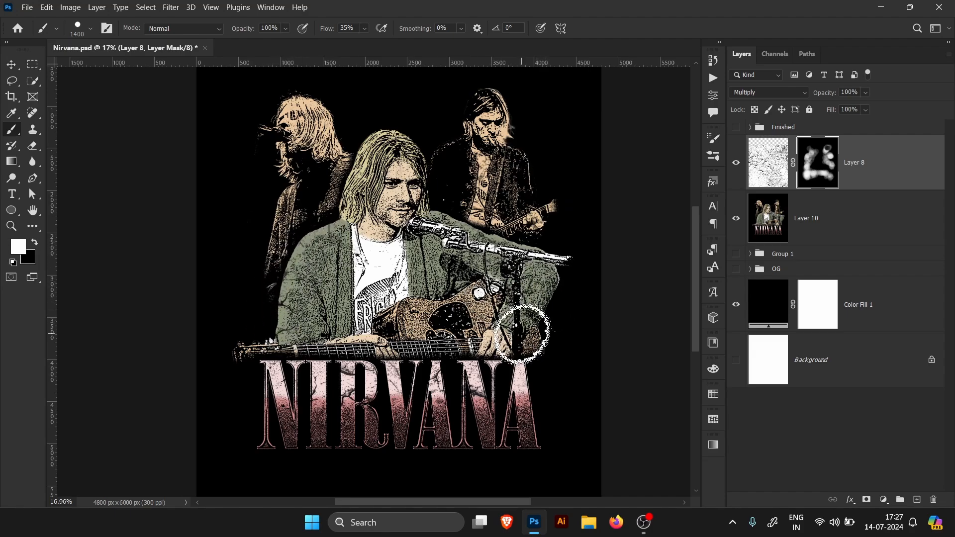
Retouch Layer 8's mask over the guitar body, alternating white and black, and finish with white as the foreground color.
{"action": "left_click", "coordinate": [436, 317]}
{"action": "left_click", "coordinate": [418, 333]}
{"action": "key", "text": "x"}
{"action": "left_click", "coordinate": [427, 331]}
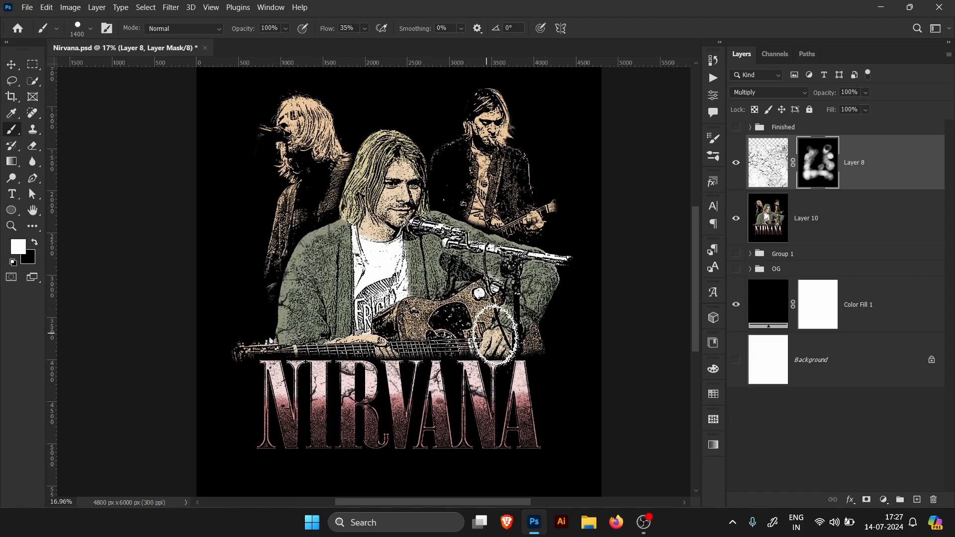
{"action": "key", "text": "x"}
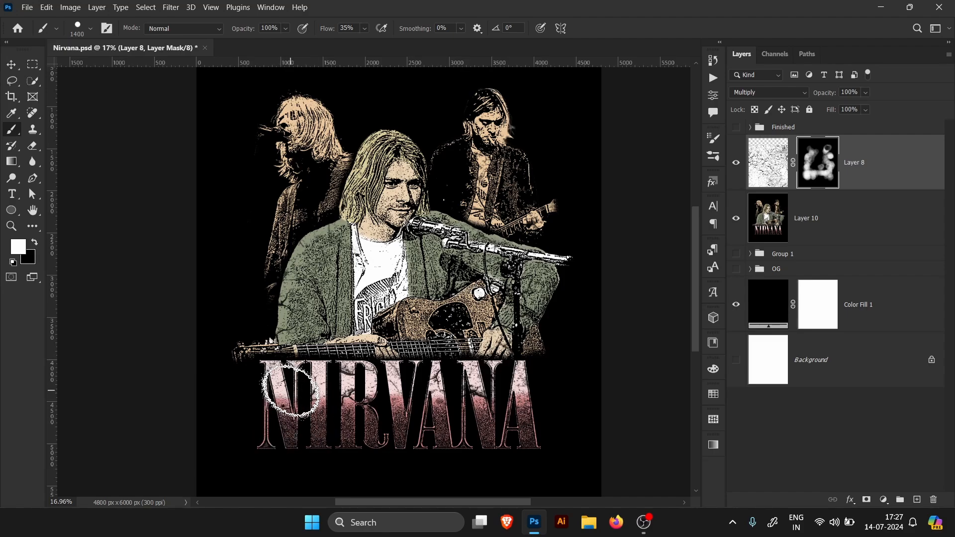
Reselect Layer 8 and compare the artwork with its repainted crack texture hidden and shown.
{"action": "left_click", "coordinate": [877, 209]}
{"action": "left_click", "coordinate": [861, 185]}
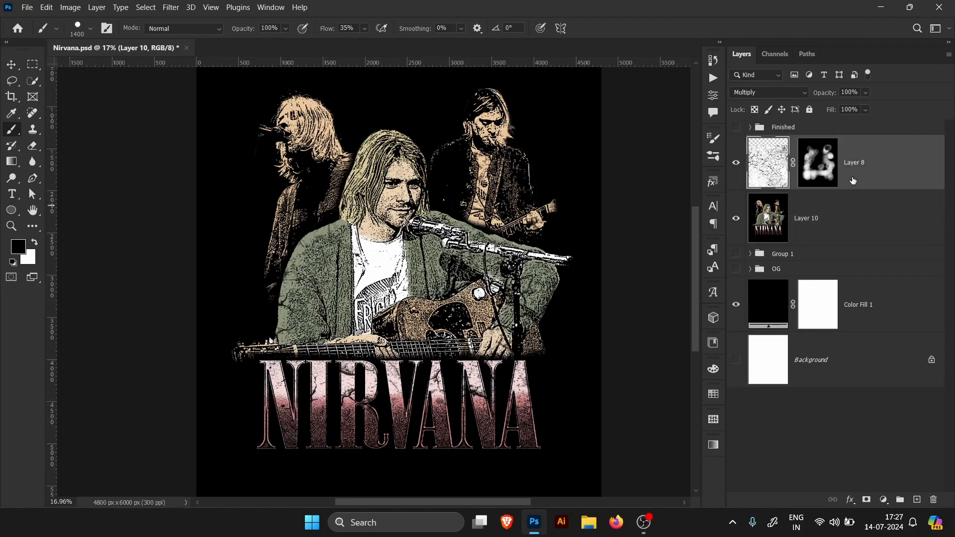
{"action": "key", "text": "x"}
{"action": "left_click", "coordinate": [736, 163]}
{"action": "left_click", "coordinate": [736, 165]}
Stamp the visible artwork into a new merged layer above Layer 8, and hide Layer 8 and Layer 10.
{"action": "left_click", "coordinate": [857, 214], "text": "ctrl"}
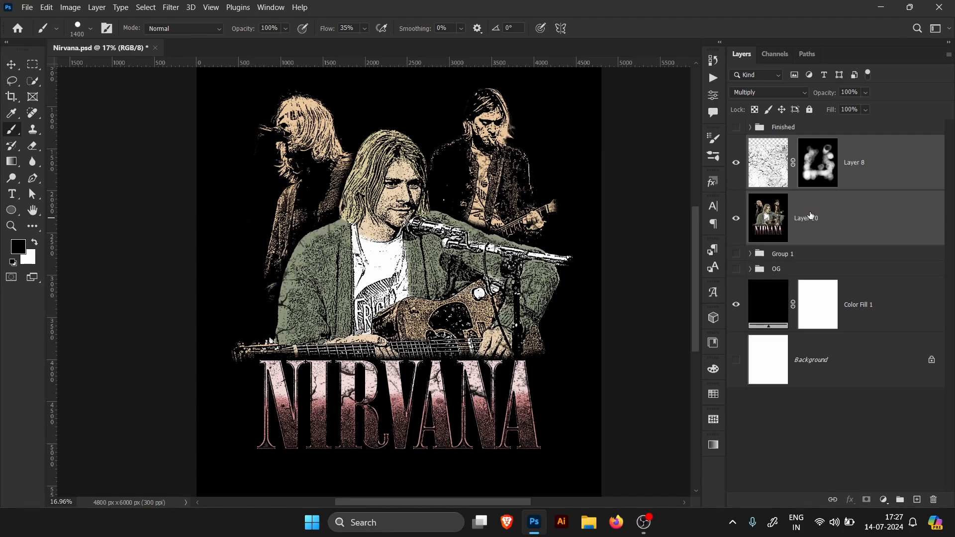
{"action": "key", "text": "ctrl+alt+e"}
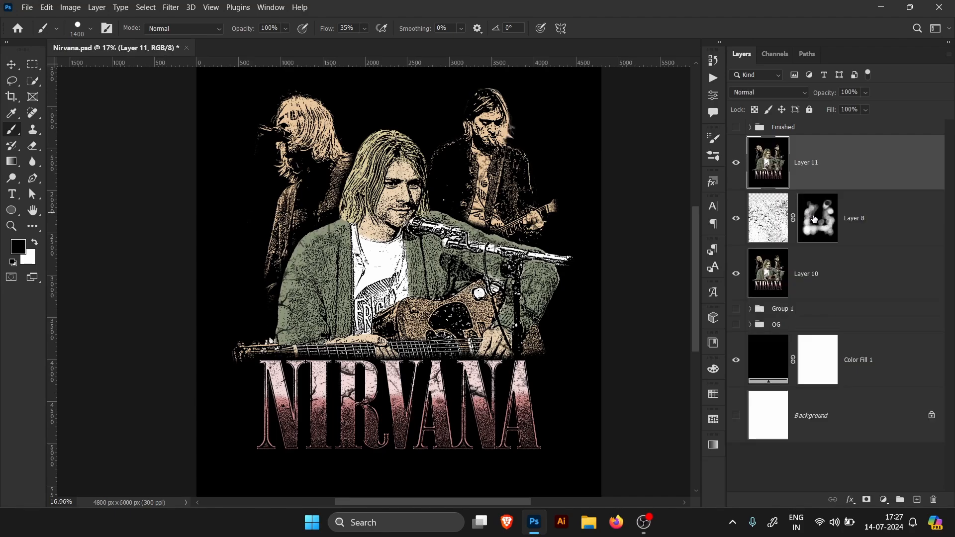
{"action": "left_click", "coordinate": [736, 218]}
{"action": "left_click", "coordinate": [736, 273]}
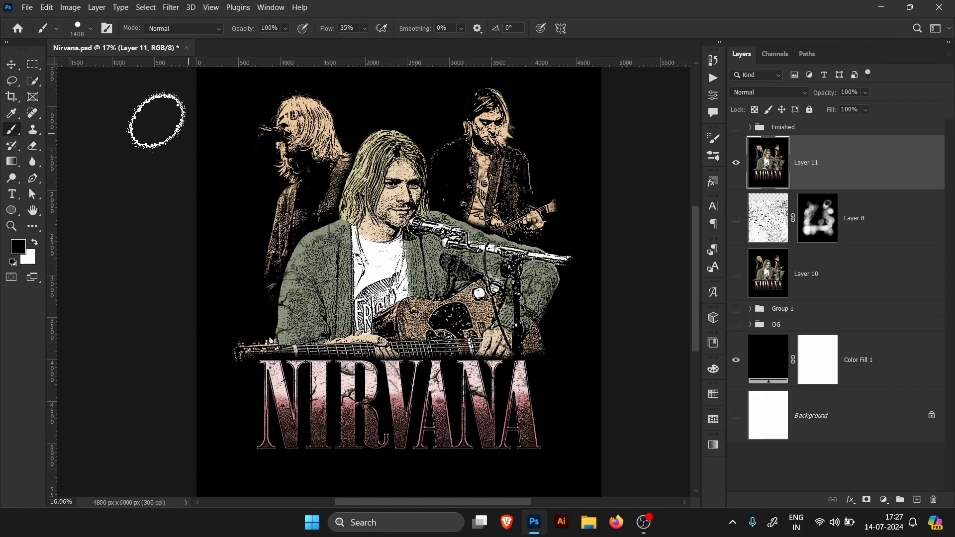
Select everything but the shadows of the merged Layer 11 with an inverted Color Range at Fuzziness 0% and Range 23.
{"action": "left_click", "coordinate": [153, 5]}
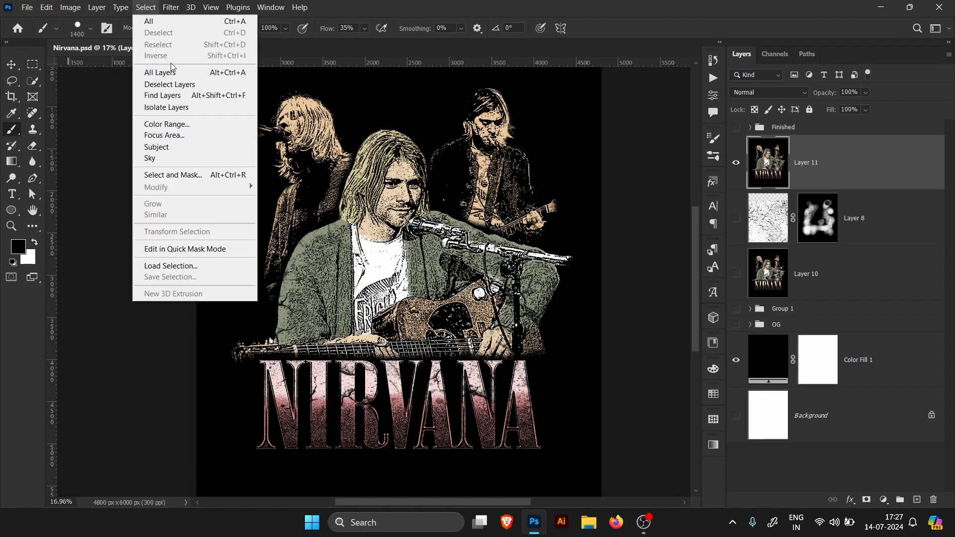
{"action": "left_click", "coordinate": [189, 129]}
{"action": "left_click", "coordinate": [604, 77]}
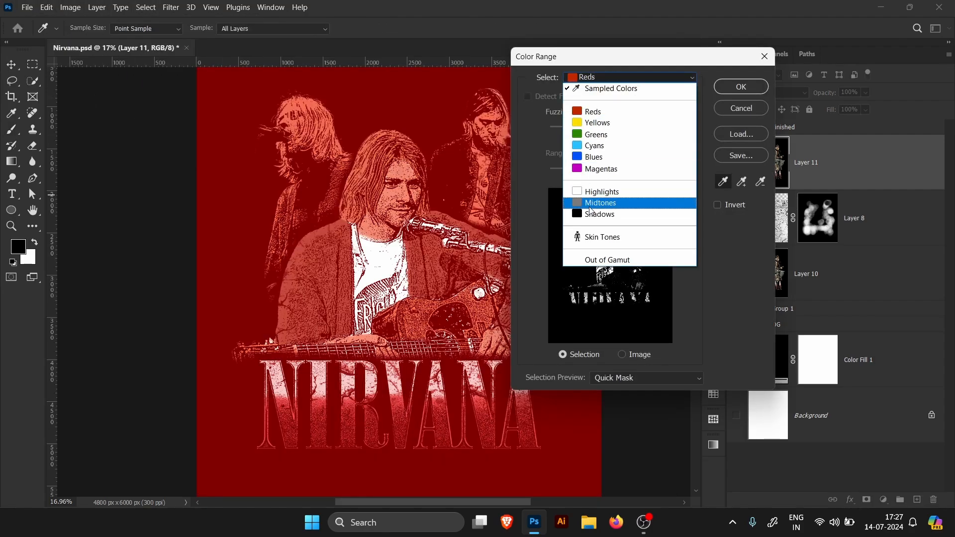
{"action": "left_click", "coordinate": [600, 215]}
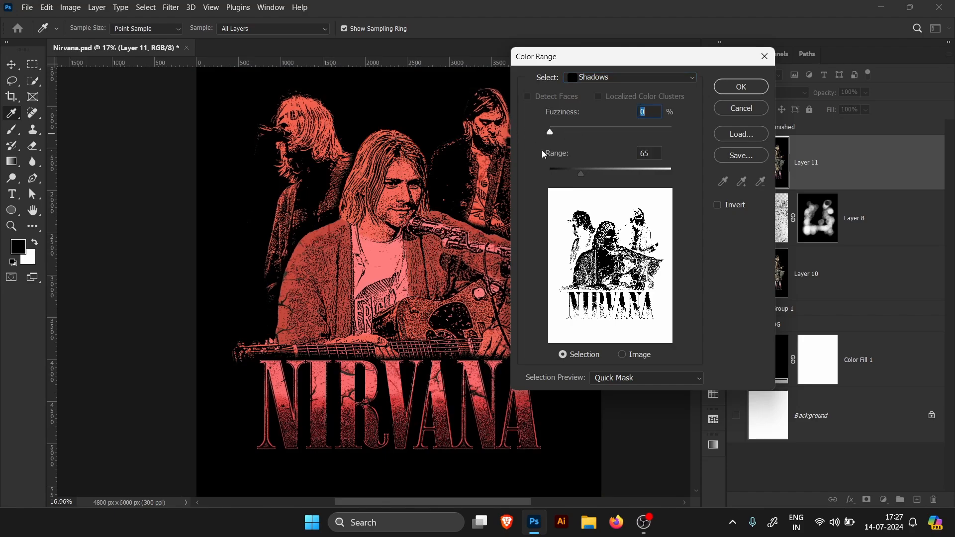
{"action": "key", "text": "Tab"}
{"action": "type", "text": "0"}
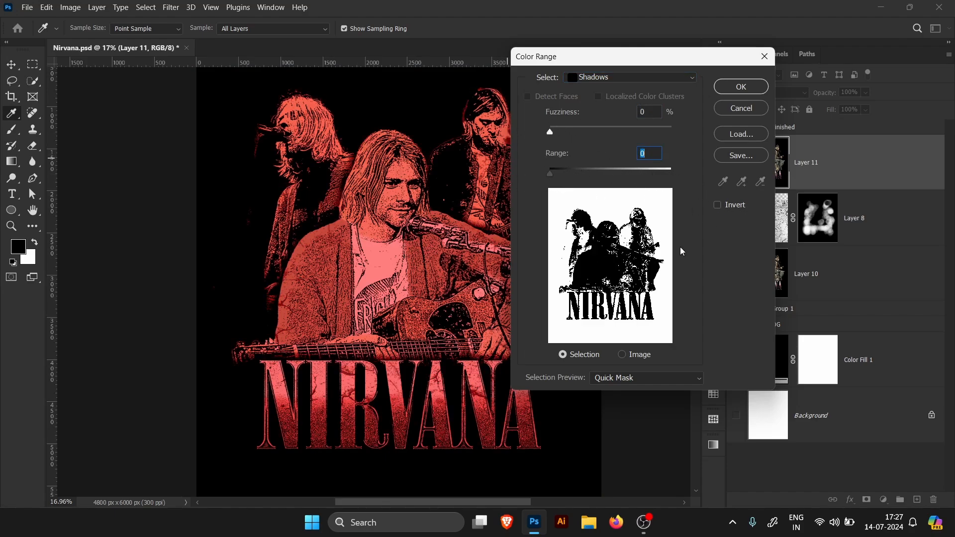
{"action": "left_click", "coordinate": [729, 206]}
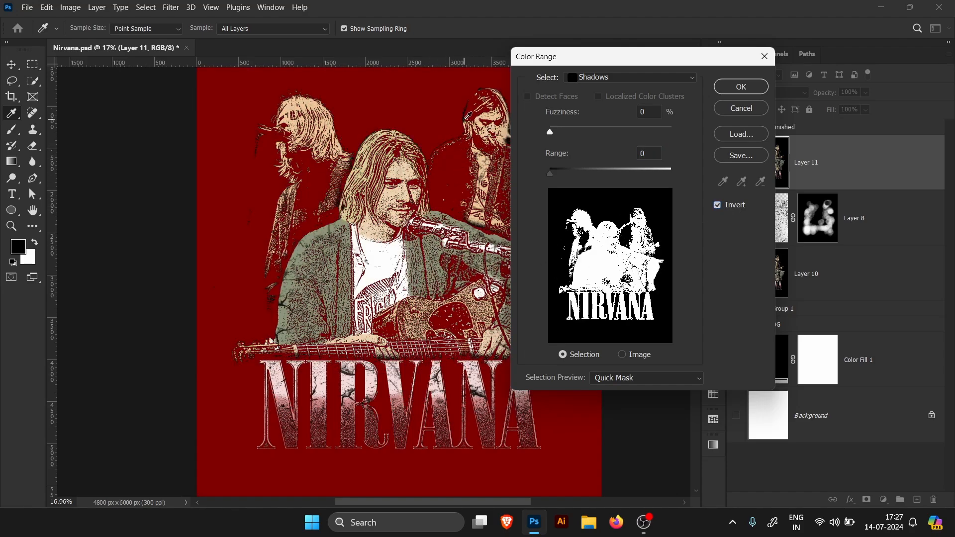
{"action": "left_click_drag", "start_coordinate": [554, 173], "coordinate": [560, 174]}
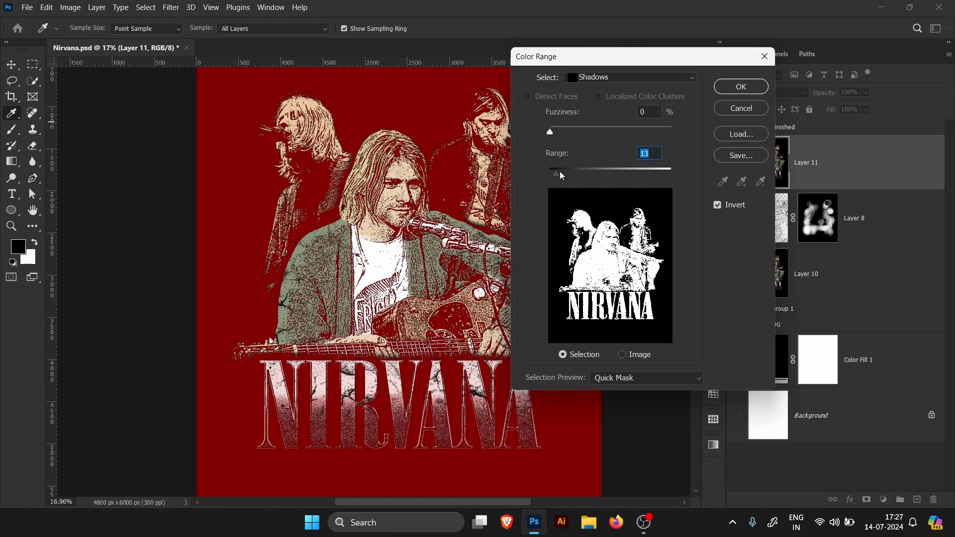
{"action": "left_click_drag", "start_coordinate": [562, 175], "coordinate": [562, 177]}
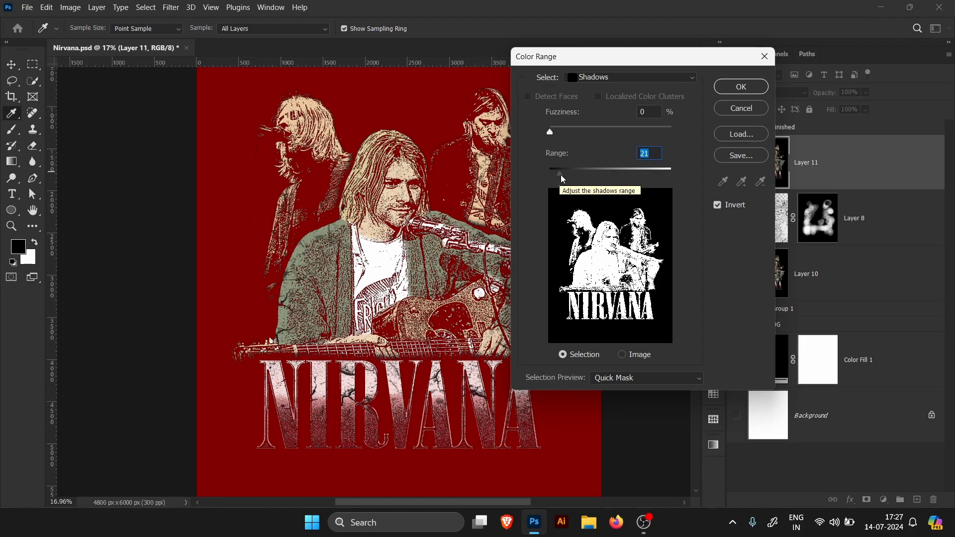
{"action": "left_click_drag", "start_coordinate": [562, 178], "coordinate": [562, 175]}
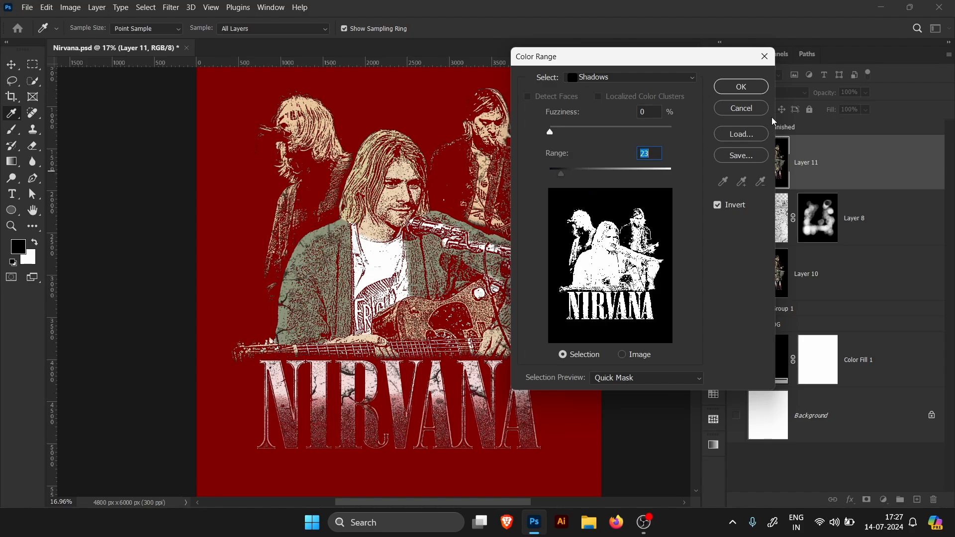
{"action": "left_click", "coordinate": [741, 87]}
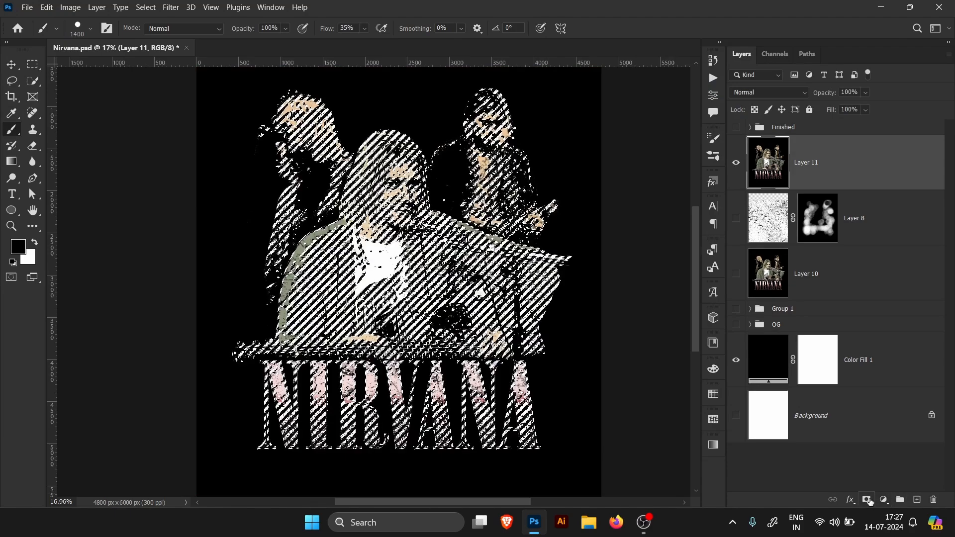
Mask Layer 11 with the selection and check the transparency by hiding and reshowing Color Fill 1.
{"action": "left_click", "coordinate": [867, 501]}
{"action": "left_click", "coordinate": [736, 360]}
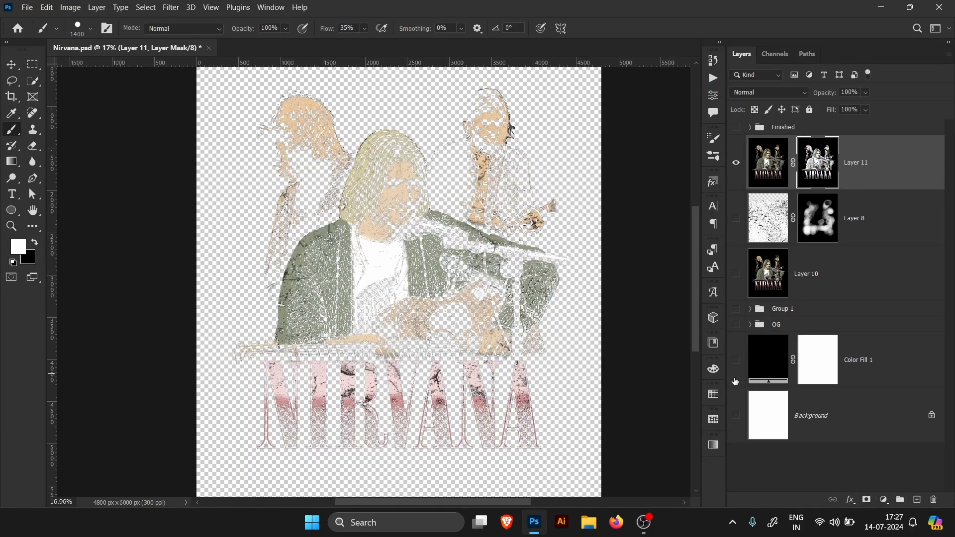
{"action": "scroll", "coordinate": [629, 327], "scroll_direction": "down", "scroll_amount": 2}
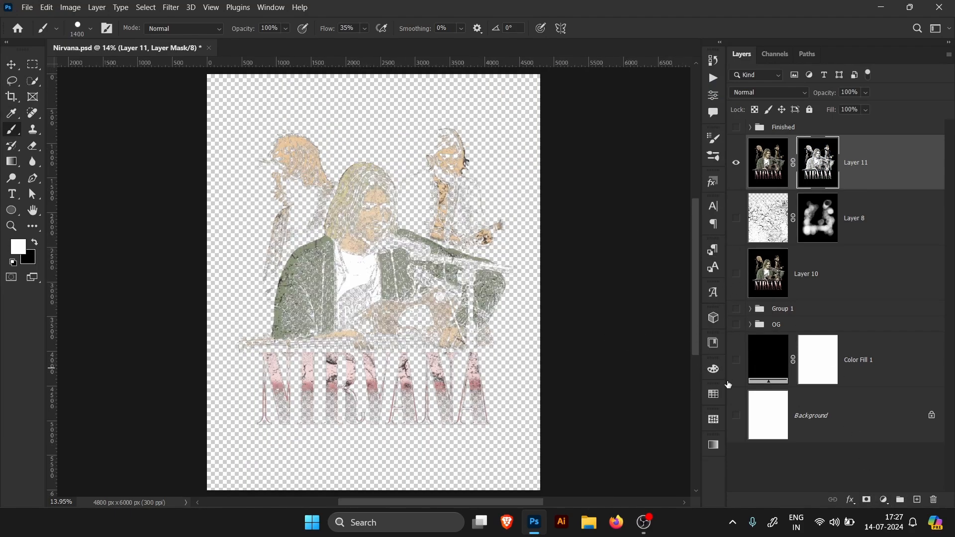
{"action": "left_click", "coordinate": [735, 361]}
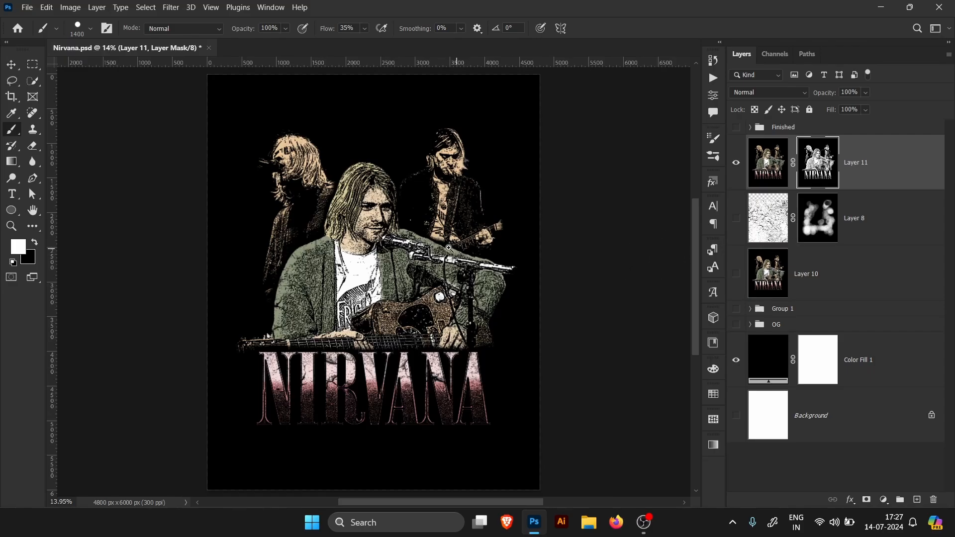
Check the finished artwork up close, fit it to the window and save Nirvana.psd.
{"action": "left_click_drag", "start_coordinate": [384, 405], "coordinate": [404, 370]}
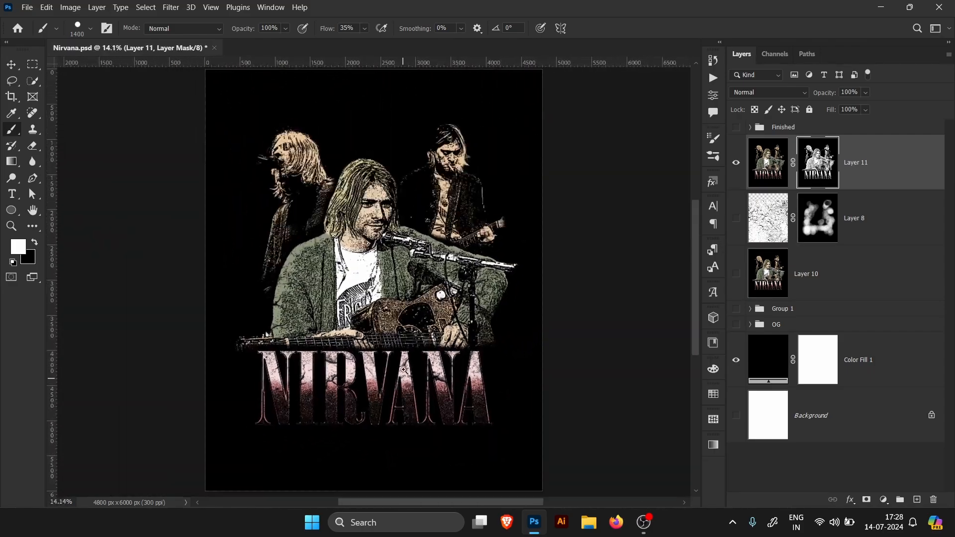
{"action": "mouse_move", "coordinate": [398, 173]}
{"action": "left_mouse_down"}
{"action": "mouse_move", "coordinate": [443, 178]}
{"action": "mouse_move", "coordinate": [412, 181]}
{"action": "left_mouse_up"}
{"action": "key", "text": "ctrl+0"}
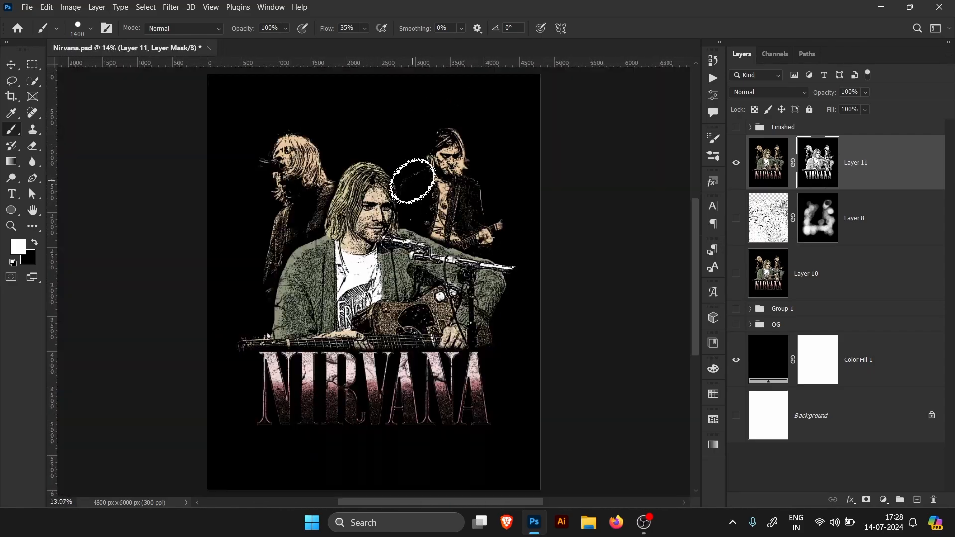
{"action": "key", "text": "ctrl+s"}
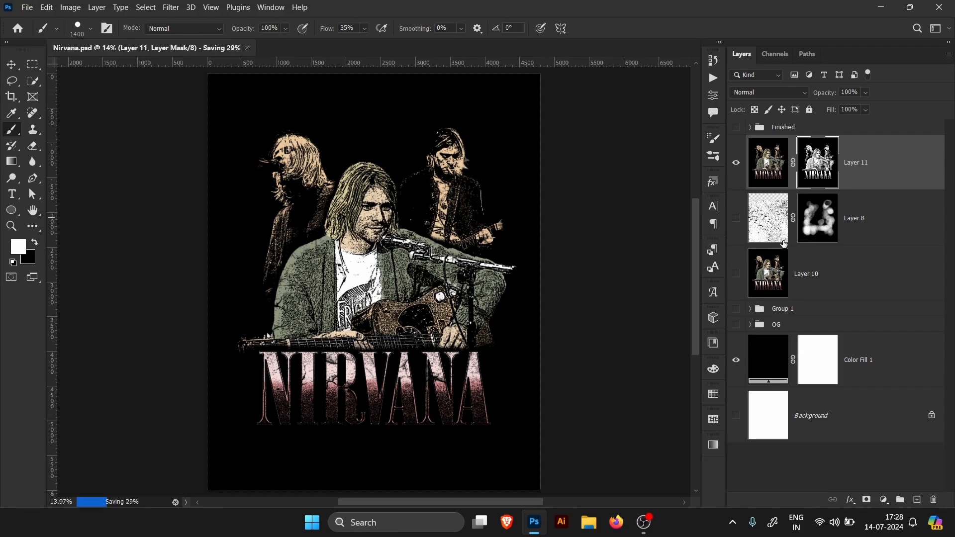